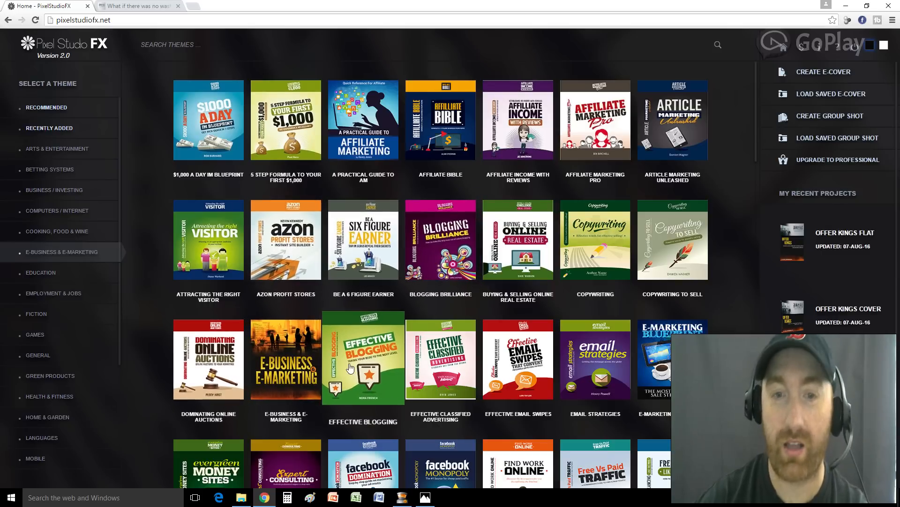
# Browse the Cooking, Food & Wine theme grid
pyautogui.click(67, 232)
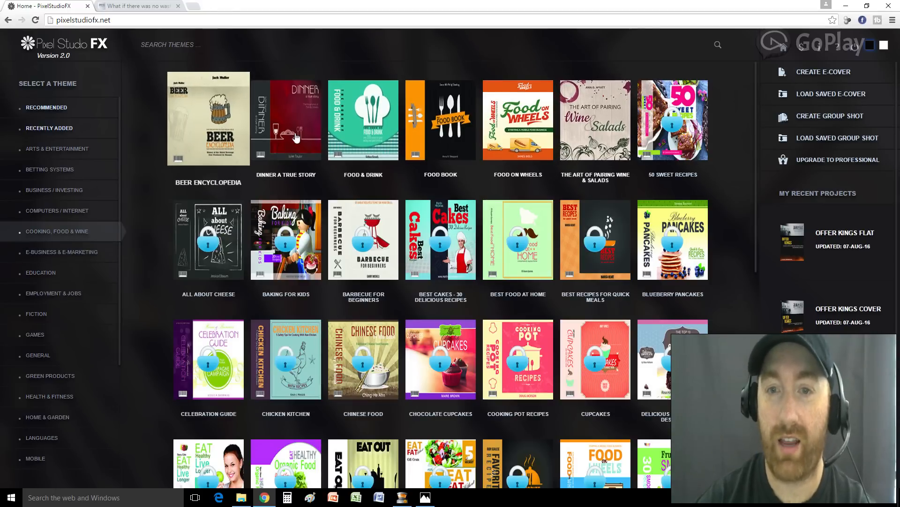
pyautogui.scroll(-6, 349, 227)
pyautogui.scroll(-3, 348, 227)
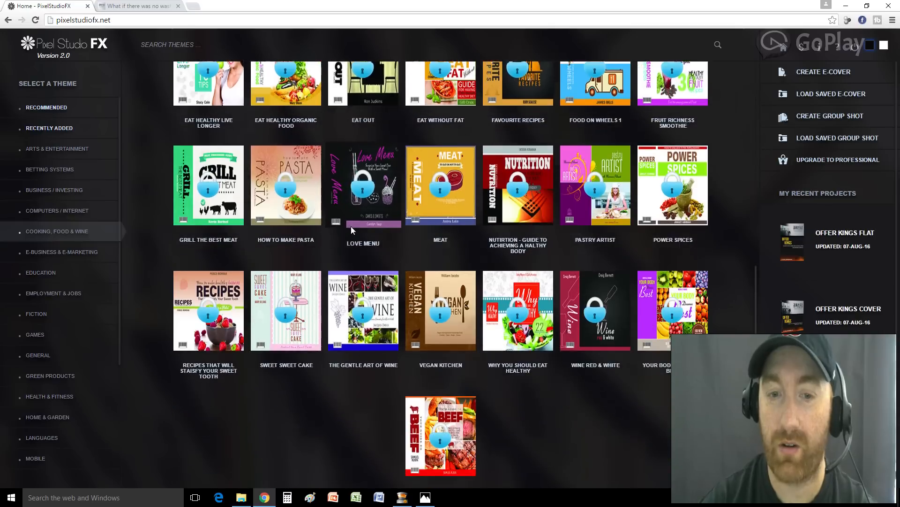
pyautogui.scroll(4, 454, 428)
pyautogui.scroll(4, 454, 428)
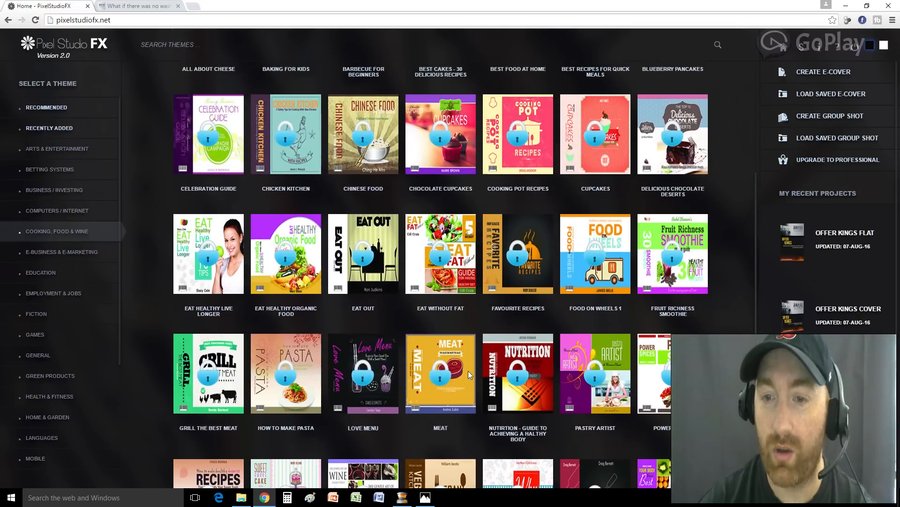
pyautogui.scroll(2, 470, 373)
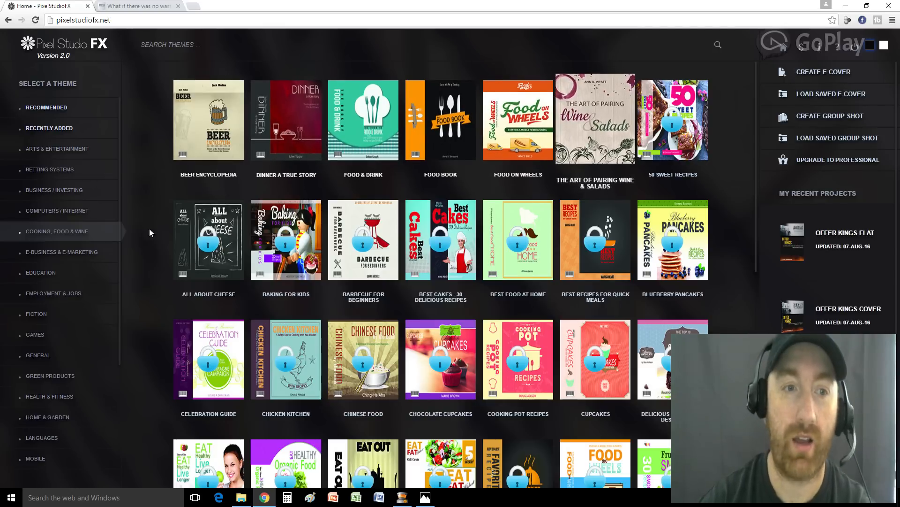
# Compare the E-Business & E-Marketing themes with the Education themes
pyautogui.click(61, 252)
pyautogui.scroll(-3, 355, 259)
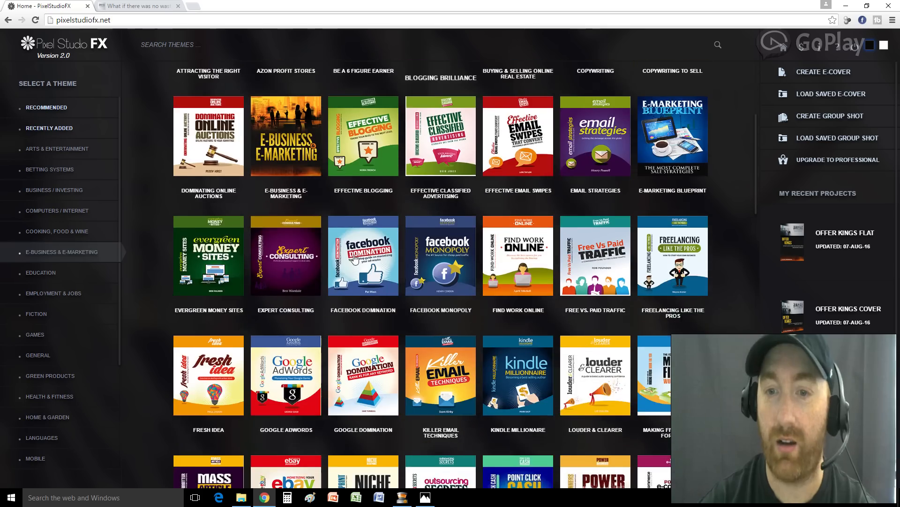
pyautogui.scroll(-8, 355, 260)
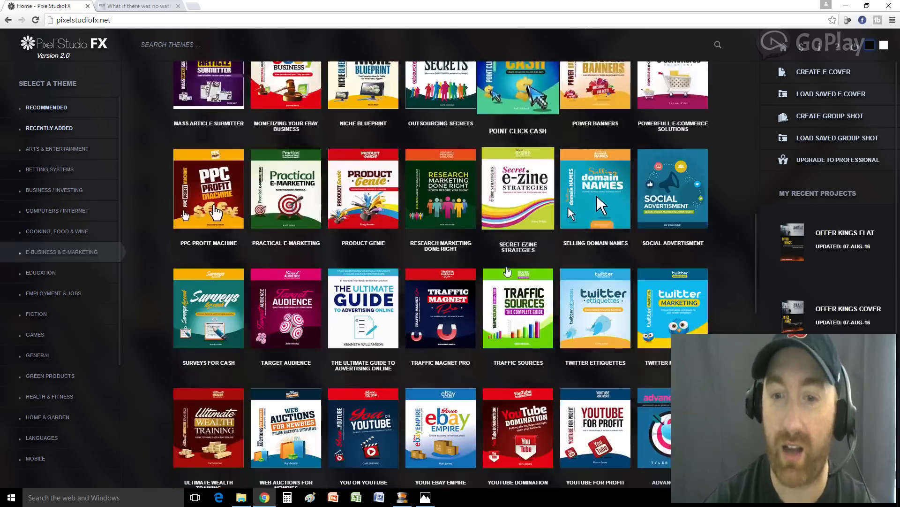
pyautogui.scroll(-6, 508, 272)
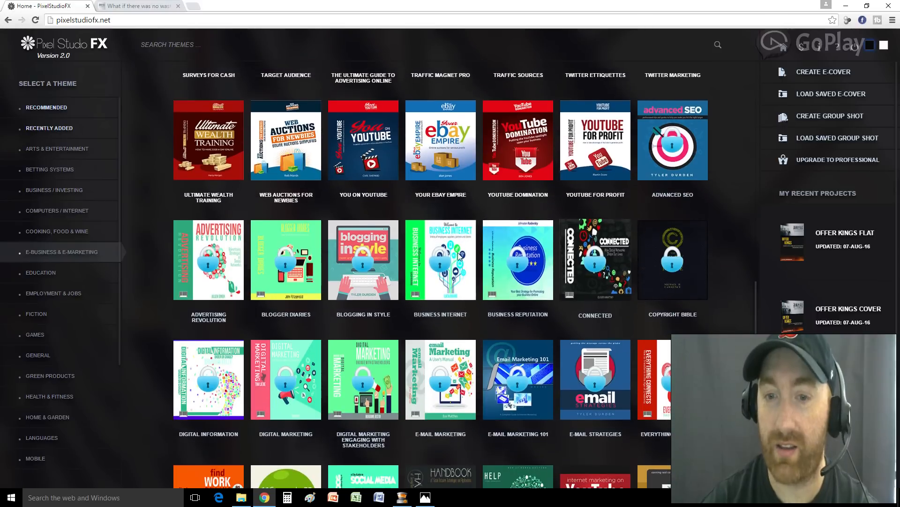
pyautogui.scroll(-3, 404, 372)
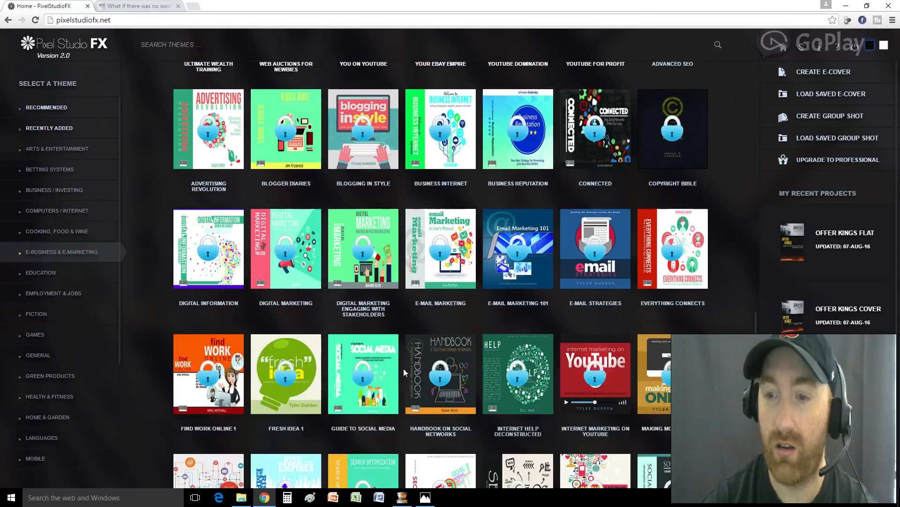
pyautogui.scroll(-6, 404, 372)
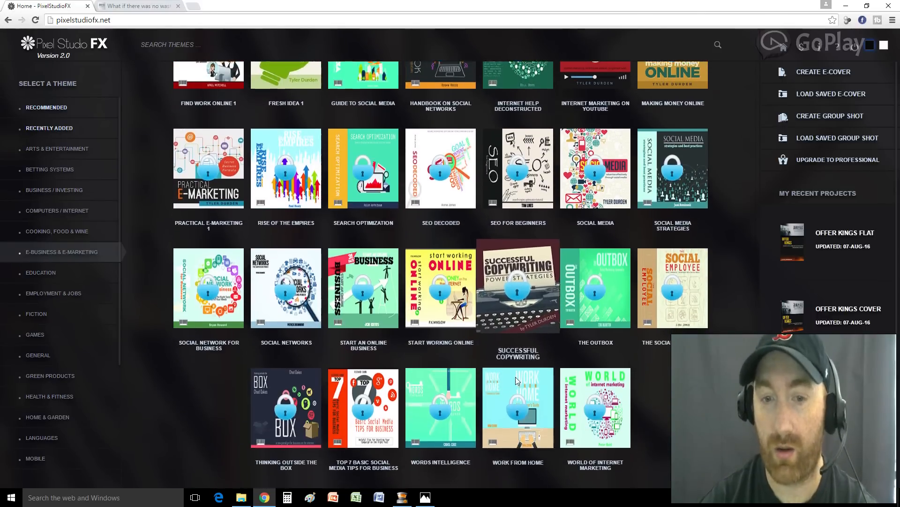
pyautogui.scroll(15, 512, 376)
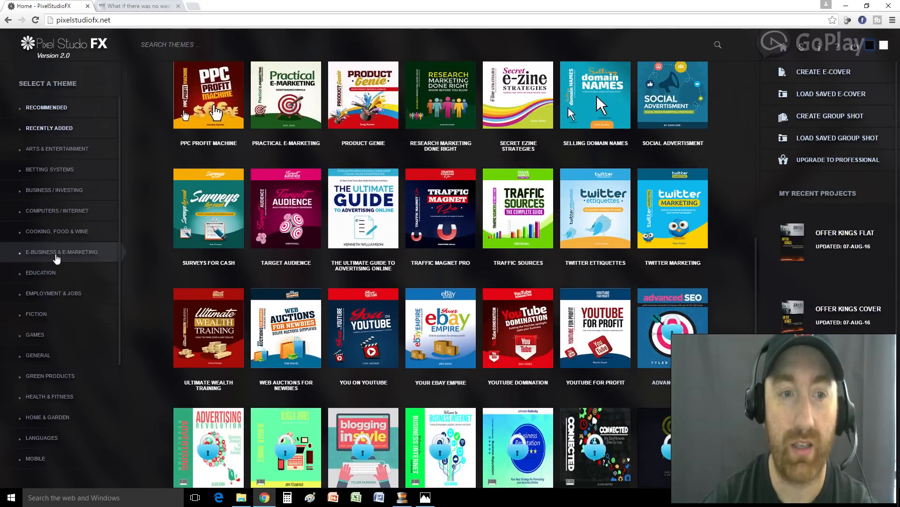
pyautogui.click(54, 274)
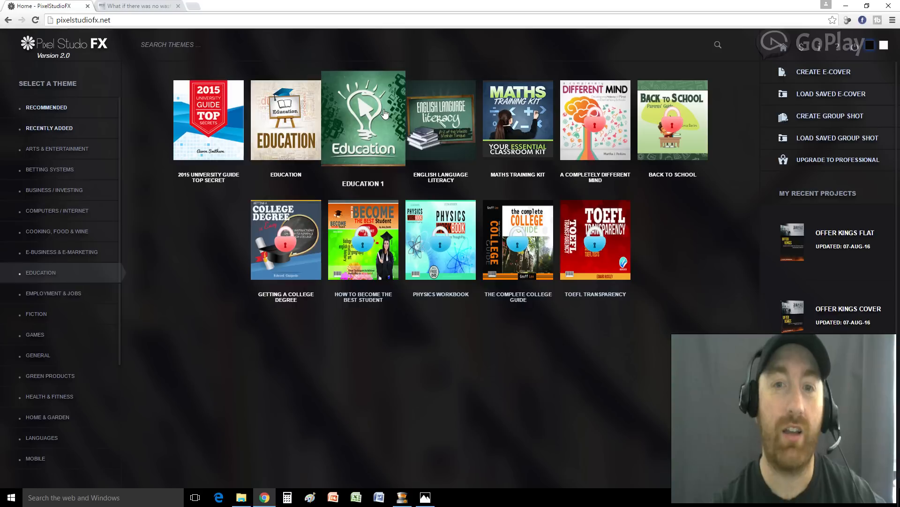
pyautogui.click(55, 252)
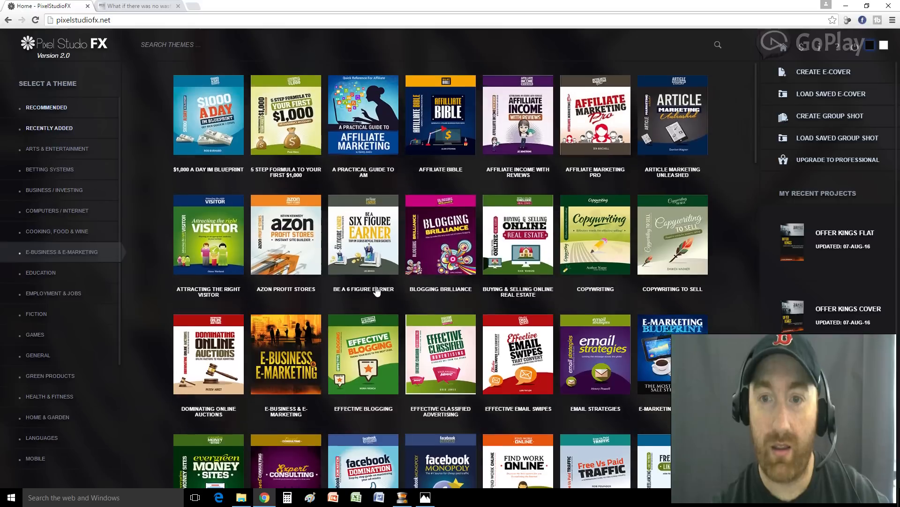
pyautogui.scroll(-5, 344, 285)
pyautogui.scroll(-12, 344, 285)
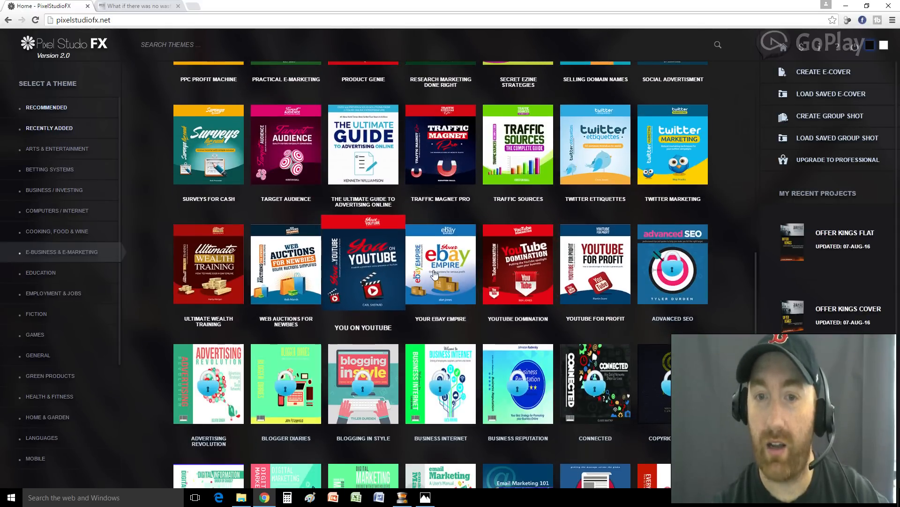
# Load the You On YouTube theme, then return to the Pixel Studio FX page
pyautogui.click(370, 275)
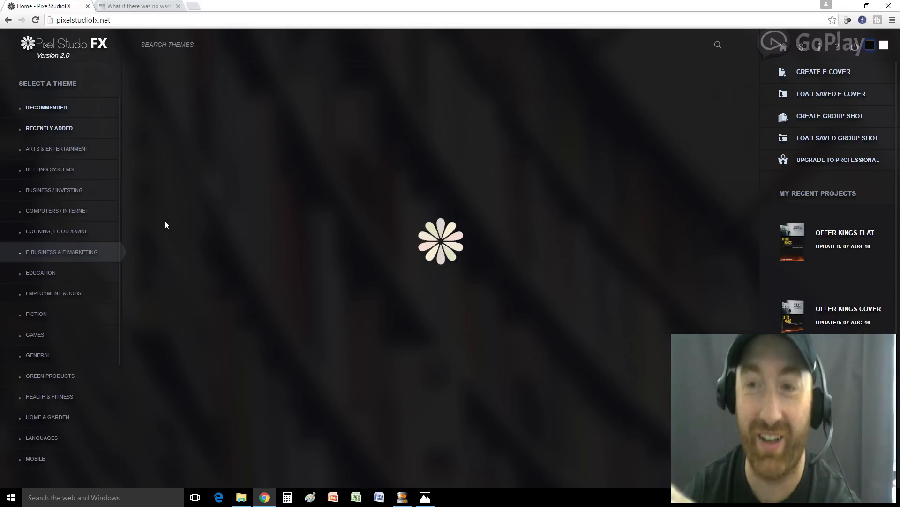
pyautogui.click(143, 7)
pyautogui.click(67, 7)
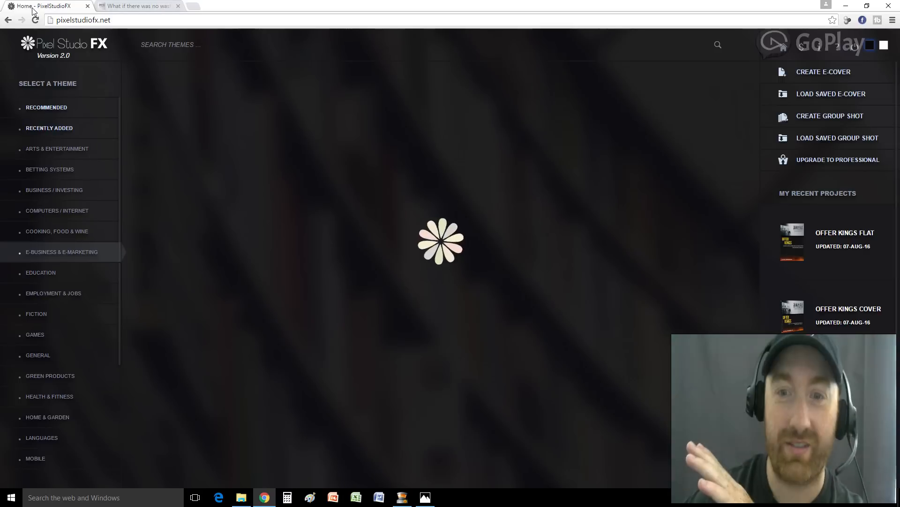
# Look over the cover.jpg Execution Plan Template image in Photos, then minimise it
pyautogui.click(427, 498)
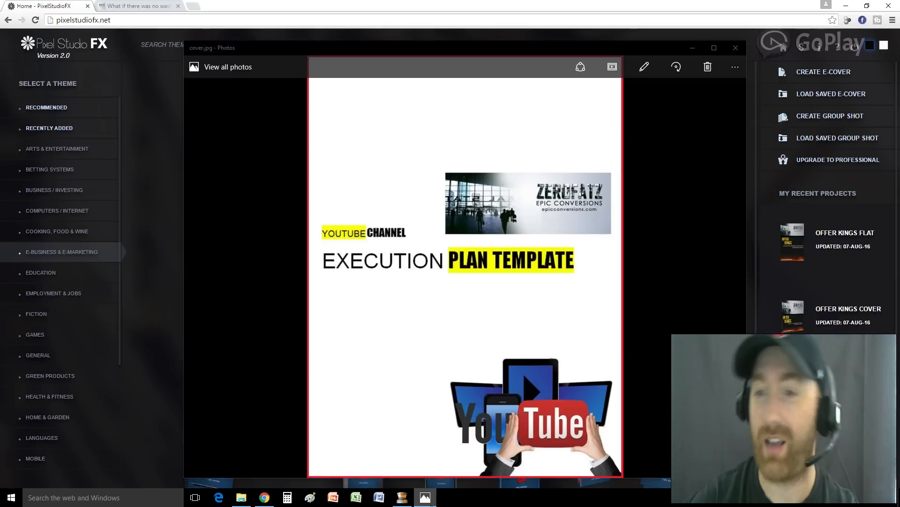
pyautogui.click(431, 503)
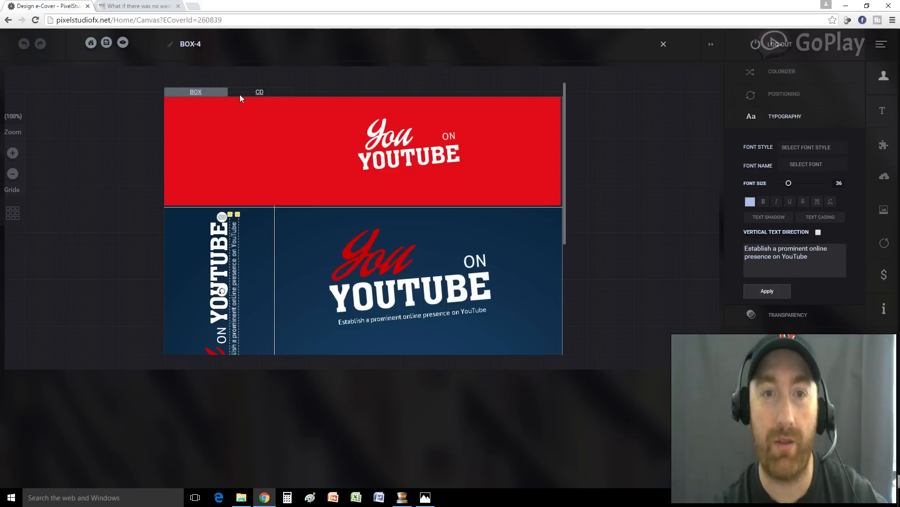
# Check the CD design, return to the box front, and select the red 'You' title
pyautogui.click(261, 93)
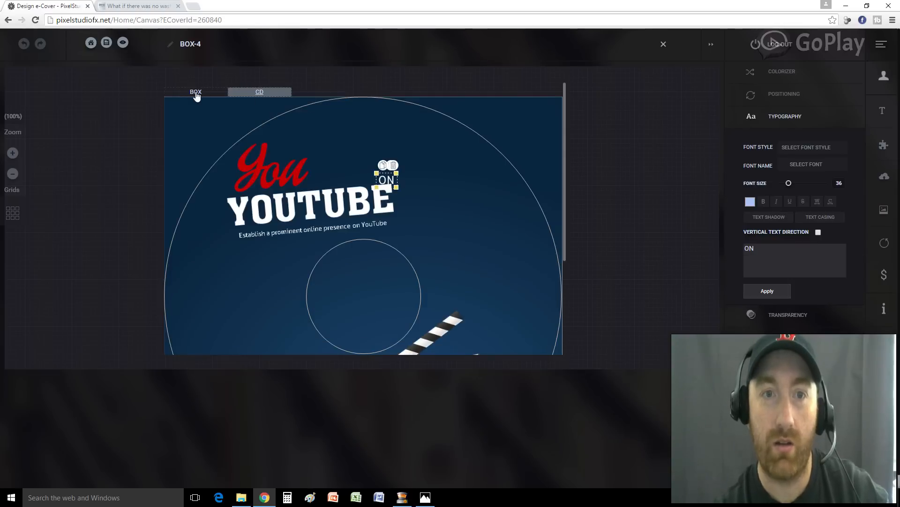
pyautogui.click(197, 95)
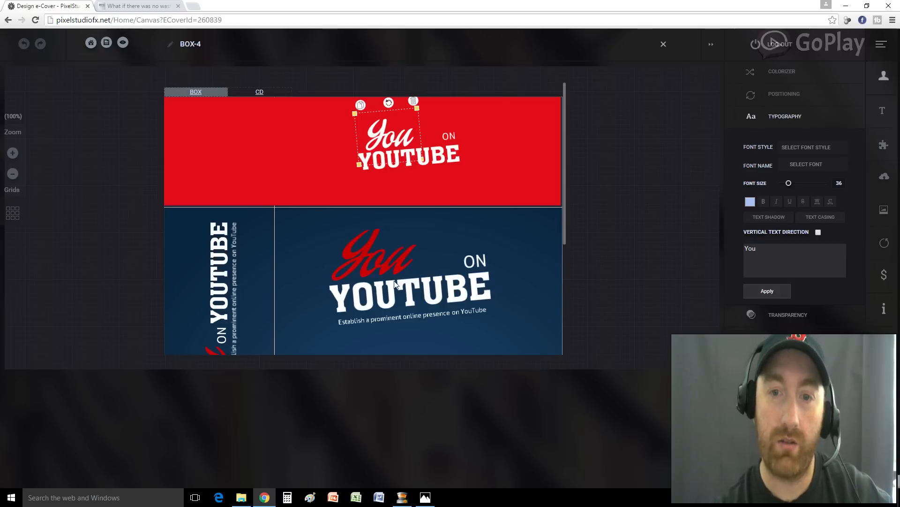
pyautogui.scroll(-2, 380, 319)
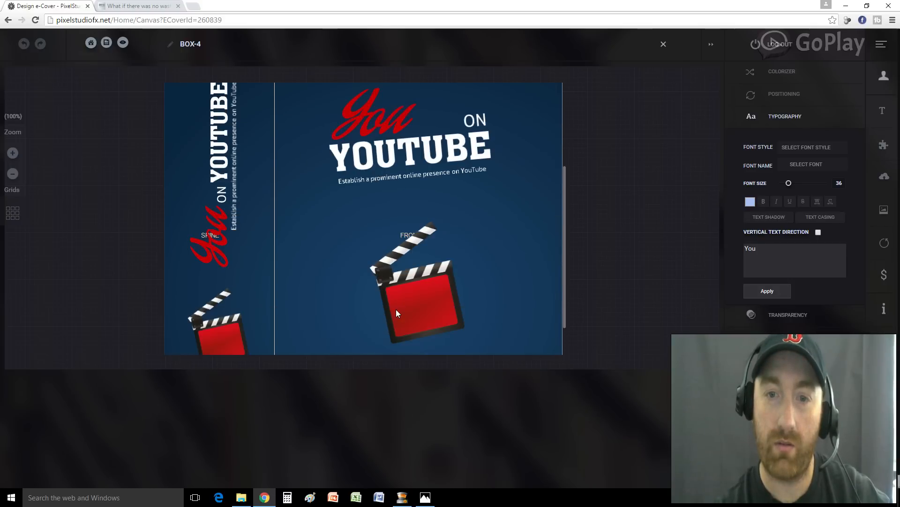
pyautogui.scroll(-3, 399, 308)
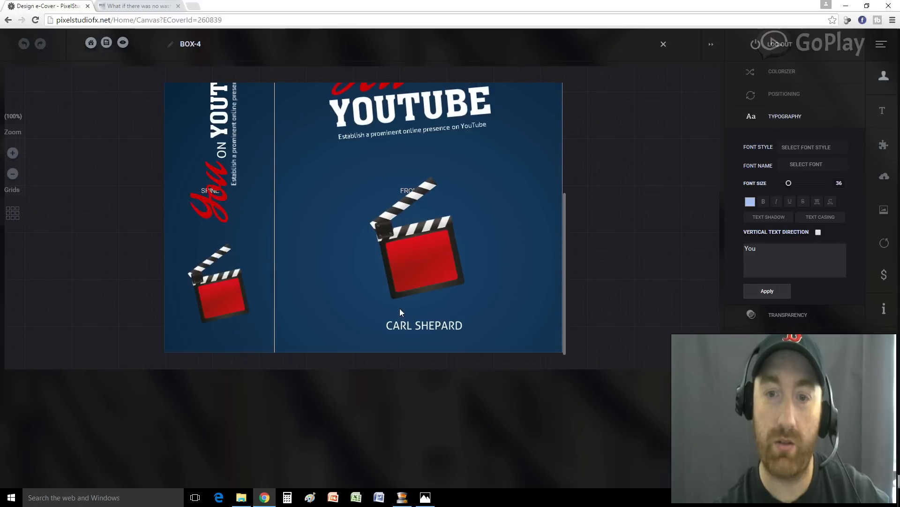
pyautogui.scroll(3, 448, 308)
pyautogui.scroll(2, 451, 310)
pyautogui.scroll(-2, 451, 309)
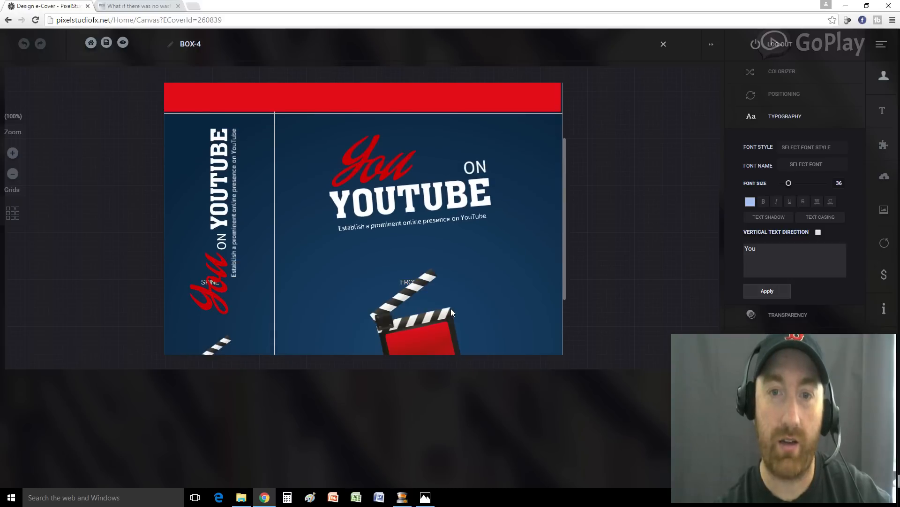
pyautogui.click(372, 192)
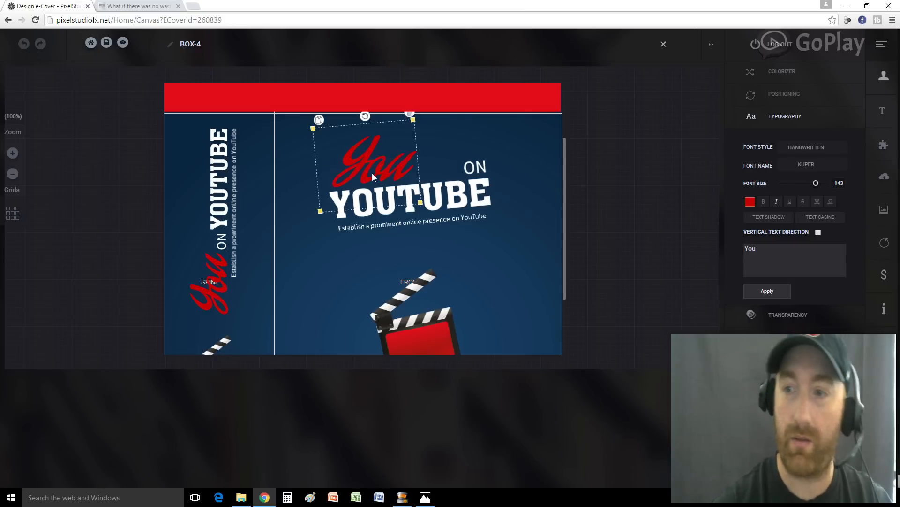
# Change the red title to '7 STEP', delete the ON word, and resize the title
pyautogui.write('7 STEP')
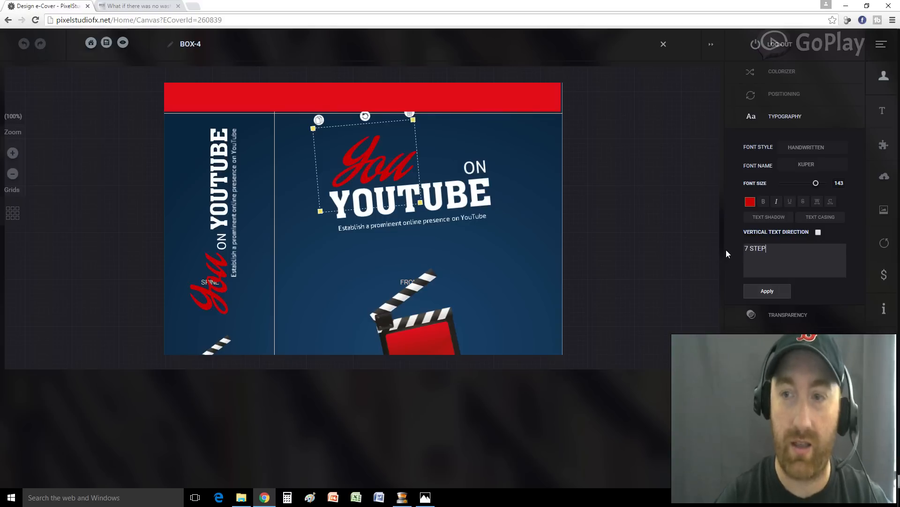
pyautogui.click(766, 294)
pyautogui.moveTo(491, 173); pyautogui.dragTo(419, 173)
pyautogui.click(478, 165)
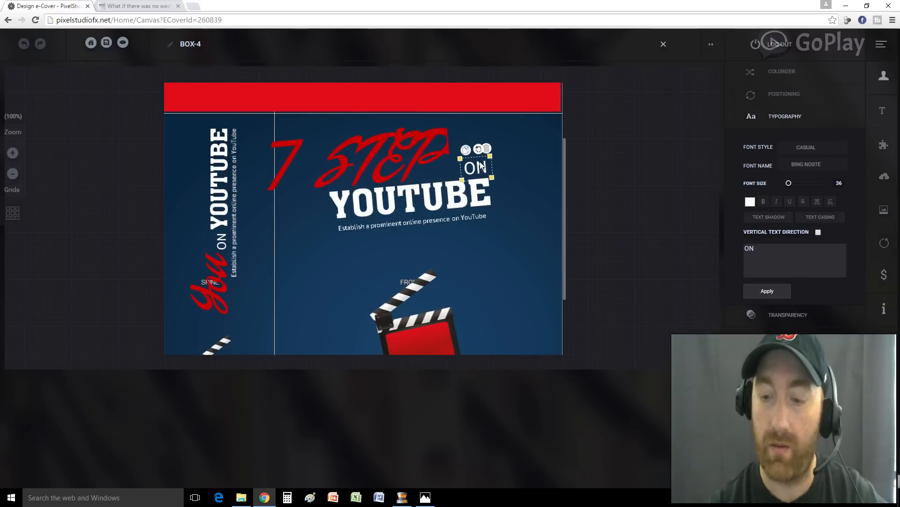
pyautogui.press('Delete')
pyautogui.moveTo(387, 154); pyautogui.dragTo(426, 157)
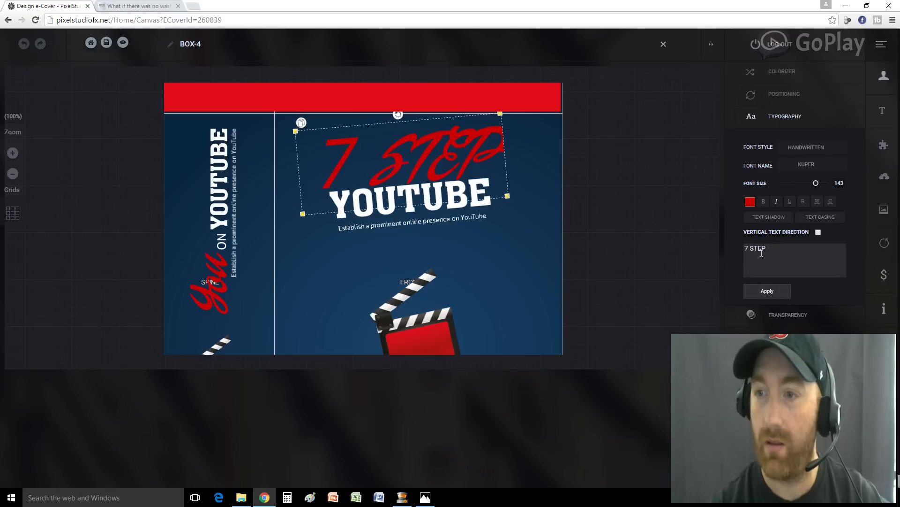
pyautogui.moveTo(508, 196); pyautogui.dragTo(461, 198)
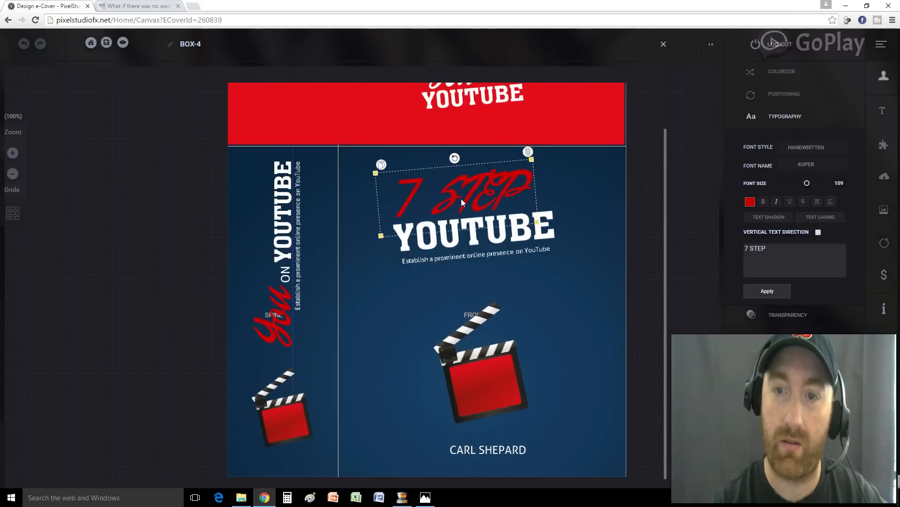
pyautogui.moveTo(542, 227); pyautogui.dragTo(500, 206)
pyautogui.moveTo(434, 196); pyautogui.dragTo(438, 204)
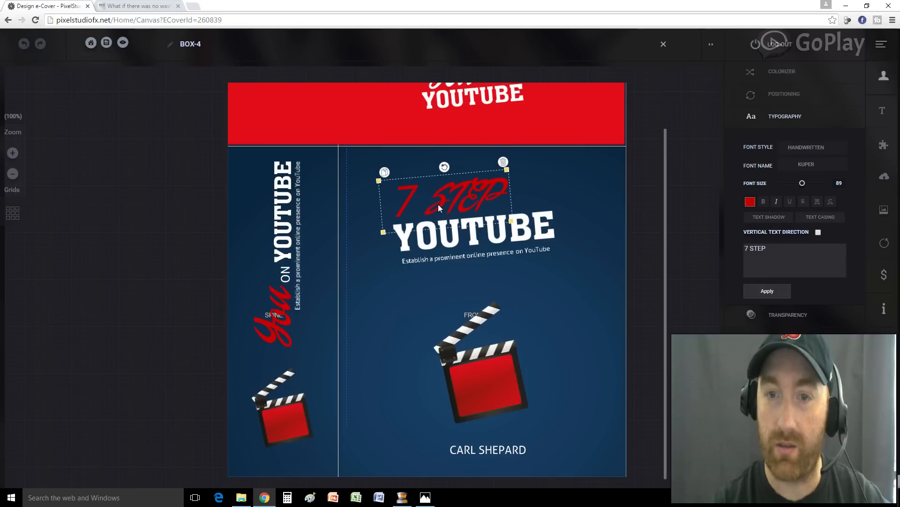
# Select the subtitle line beneath the YOUTUBE title
pyautogui.click(447, 250)
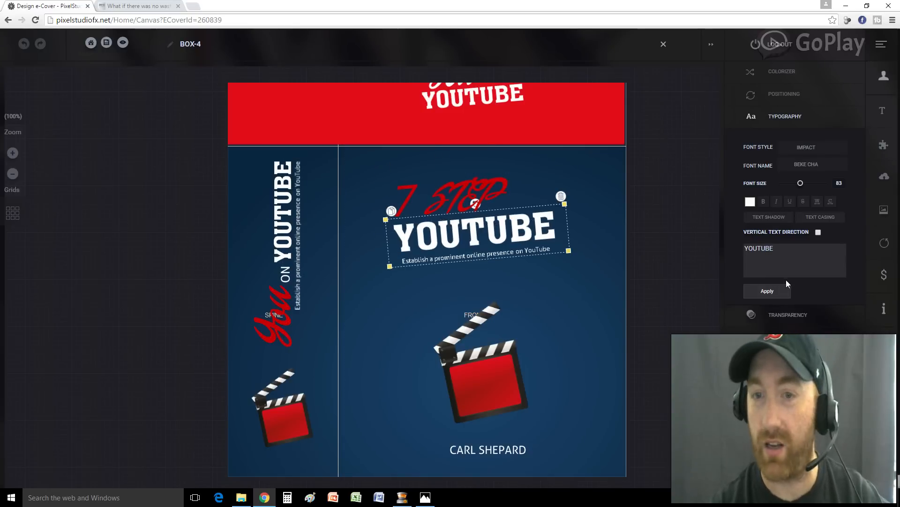
pyautogui.click(461, 277)
pyautogui.click(465, 258)
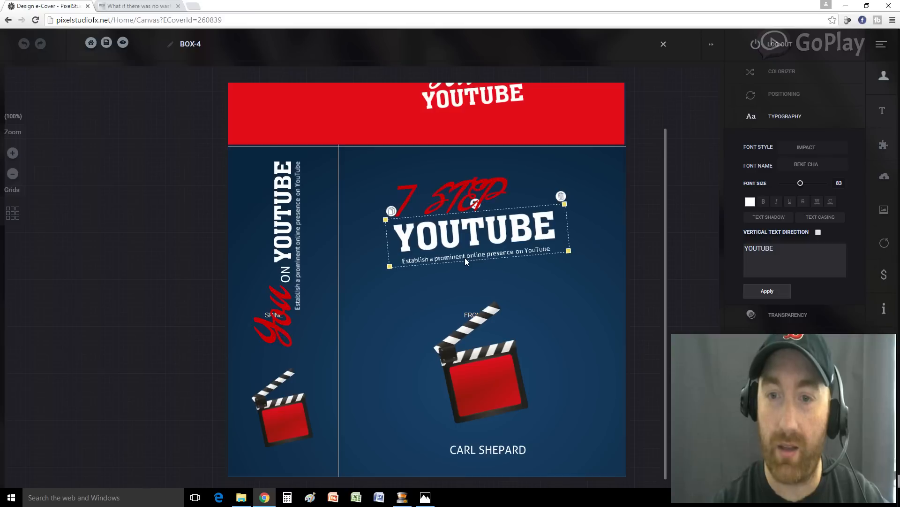
pyautogui.click(543, 275)
pyautogui.click(544, 248)
pyautogui.click(528, 254)
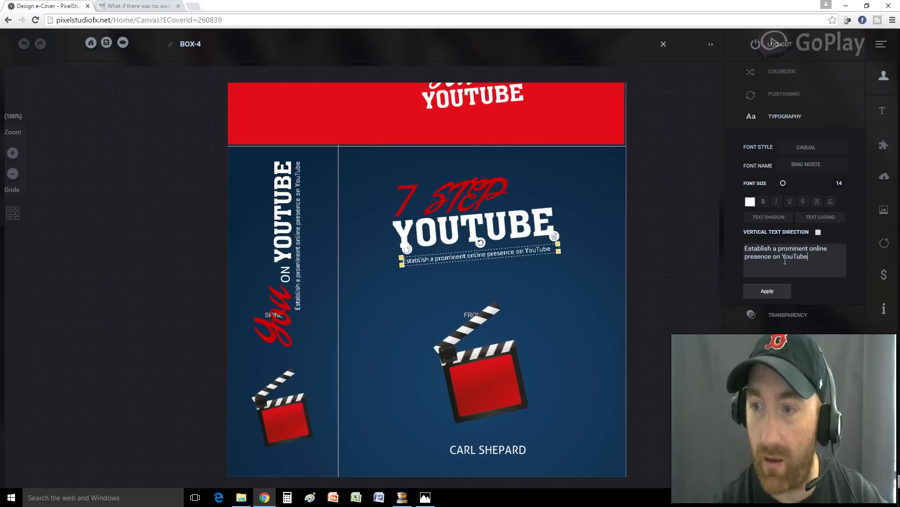
# Replace the subtitle with 'EXECUTION PLAN TEMPLATE' and widen it under the title
pyautogui.moveTo(823, 264); pyautogui.dragTo(741, 249)
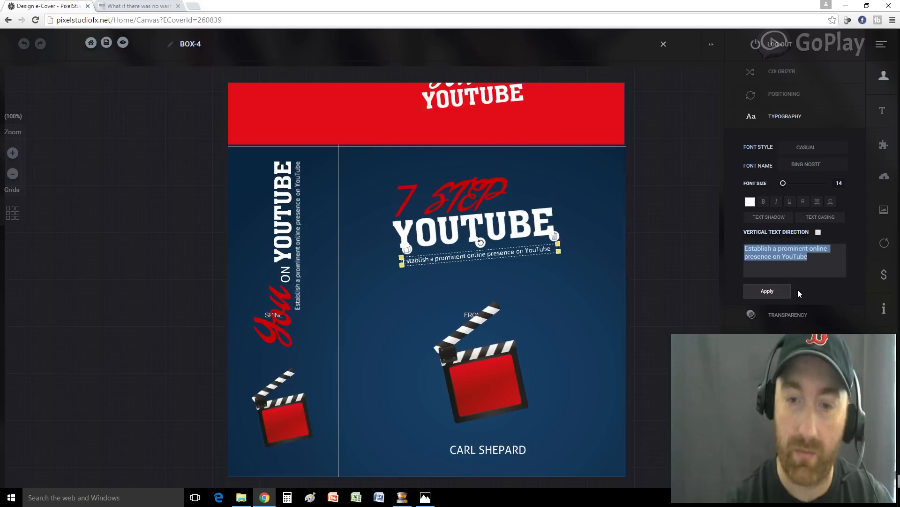
pyautogui.write('EXECU')
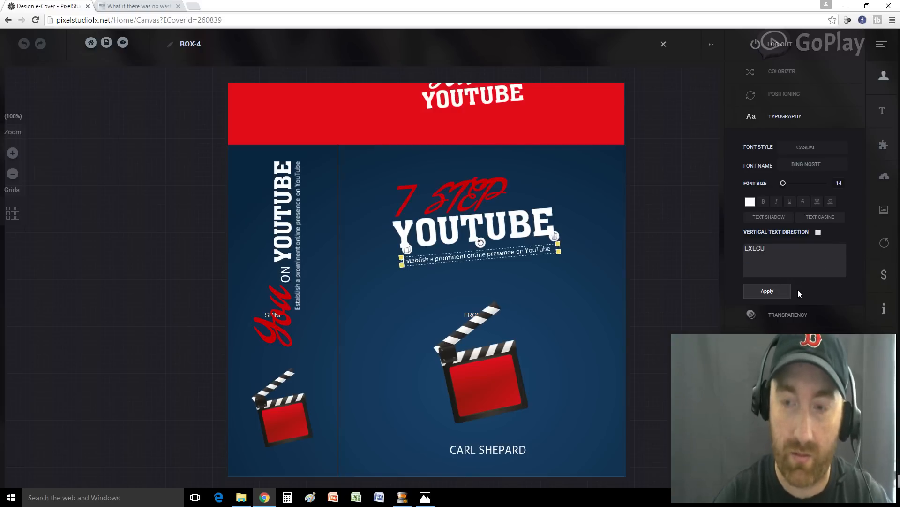
pyautogui.write('TION PLAN TEMPLATE')
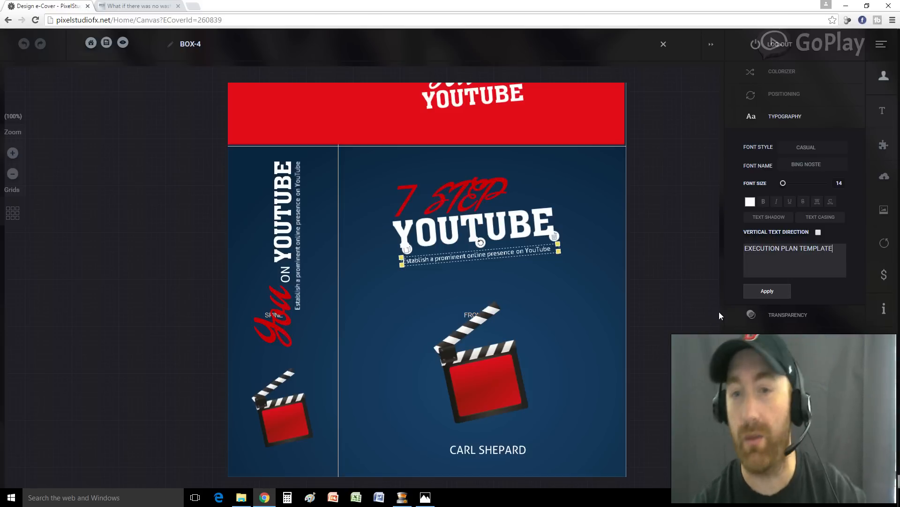
pyautogui.click(751, 290)
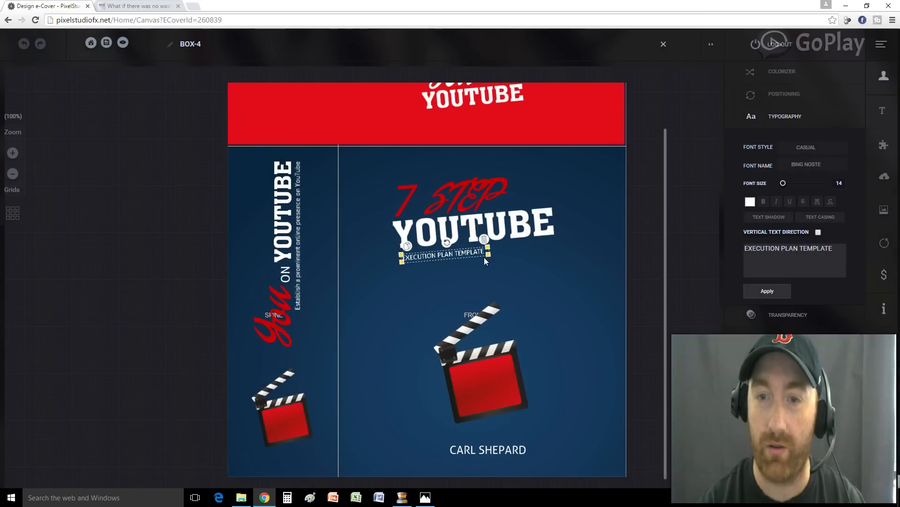
pyautogui.moveTo(488, 254); pyautogui.dragTo(526, 256)
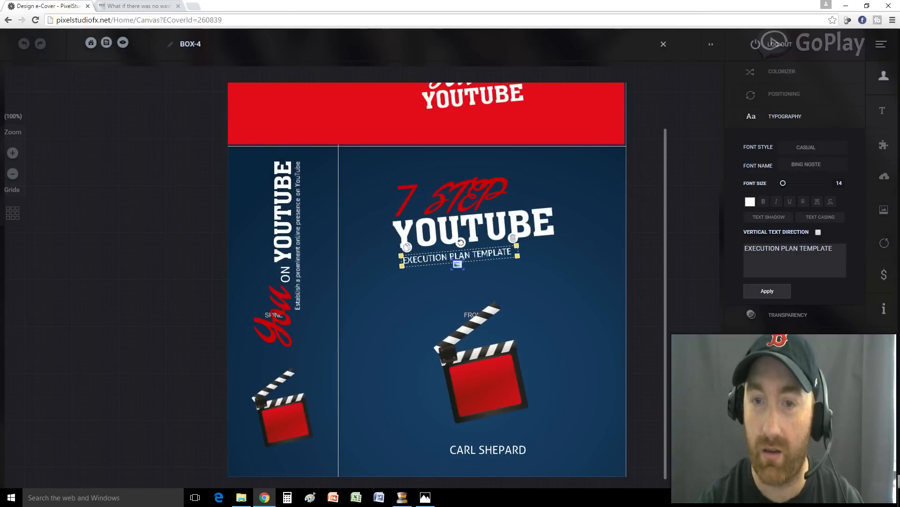
pyautogui.moveTo(519, 250); pyautogui.dragTo(474, 246)
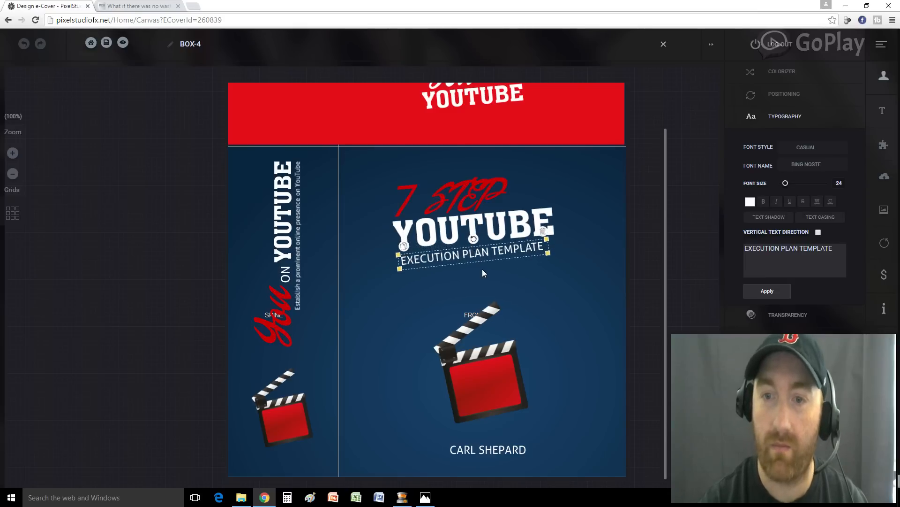
# Size the subtitle to 26 and position it neatly just beneath YOUTUBE
pyautogui.click(482, 270)
pyautogui.click(476, 258)
pyautogui.moveTo(550, 249); pyautogui.dragTo(548, 249)
pyautogui.click(523, 263)
pyautogui.moveTo(555, 261); pyautogui.dragTo(515, 255)
pyautogui.moveTo(446, 255); pyautogui.dragTo(539, 254)
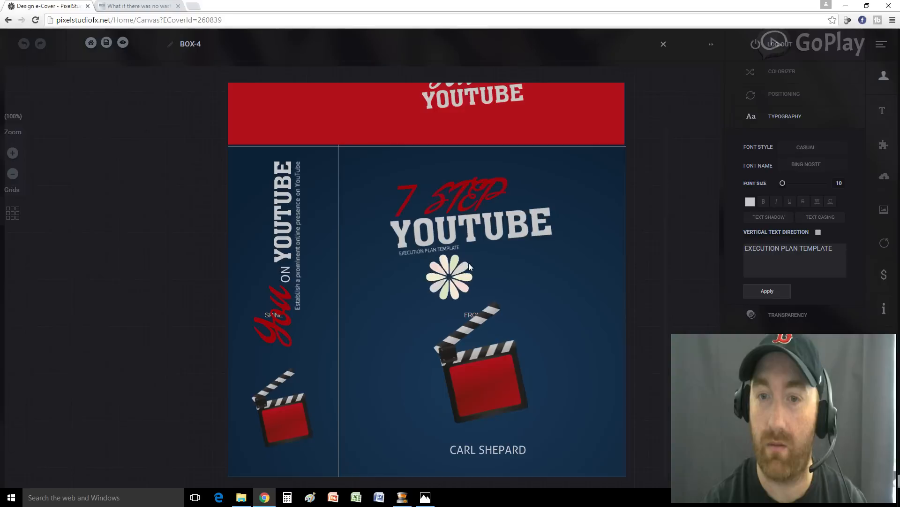
pyautogui.click(435, 243)
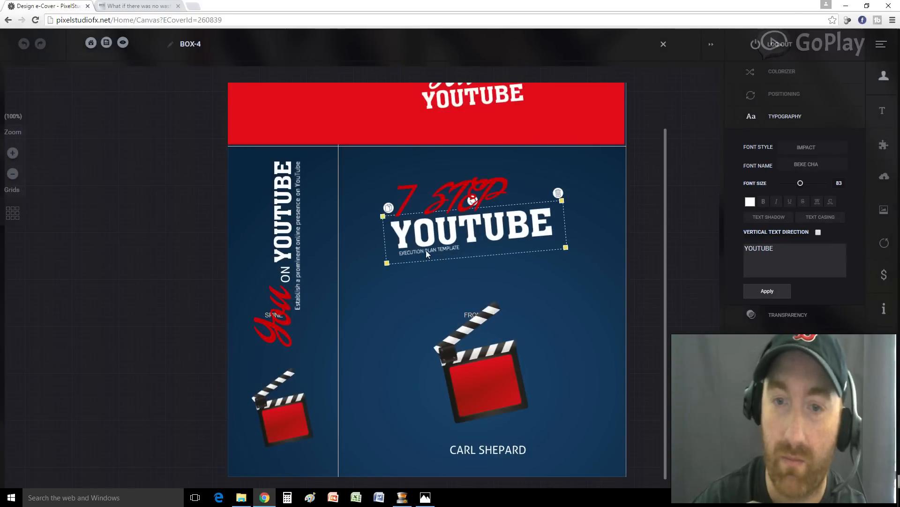
pyautogui.click(426, 250)
pyautogui.moveTo(426, 249); pyautogui.dragTo(474, 259)
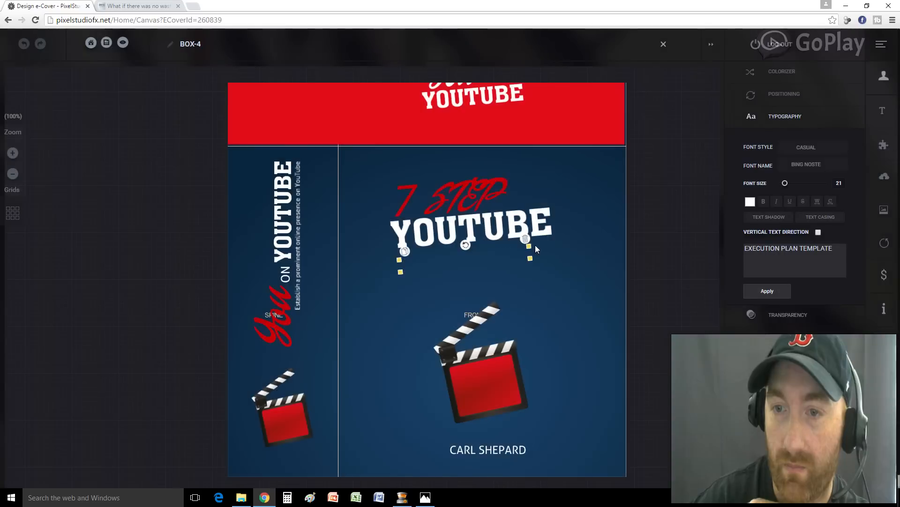
pyautogui.click(527, 244)
pyautogui.click(521, 257)
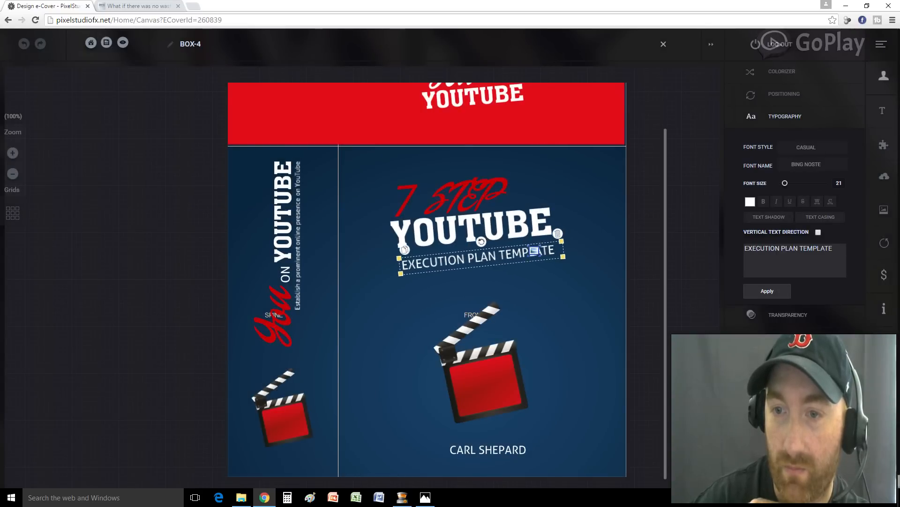
pyautogui.click(498, 258)
pyautogui.moveTo(502, 261); pyautogui.dragTo(498, 260)
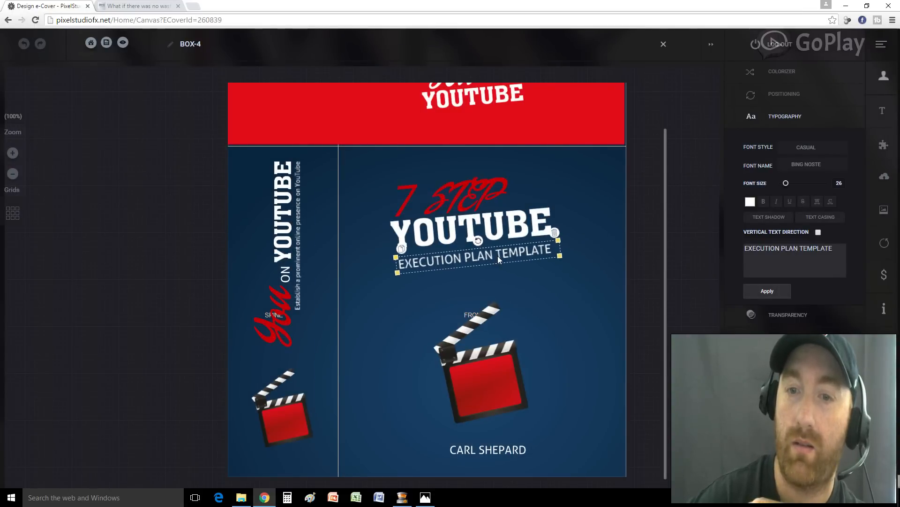
pyautogui.click(540, 302)
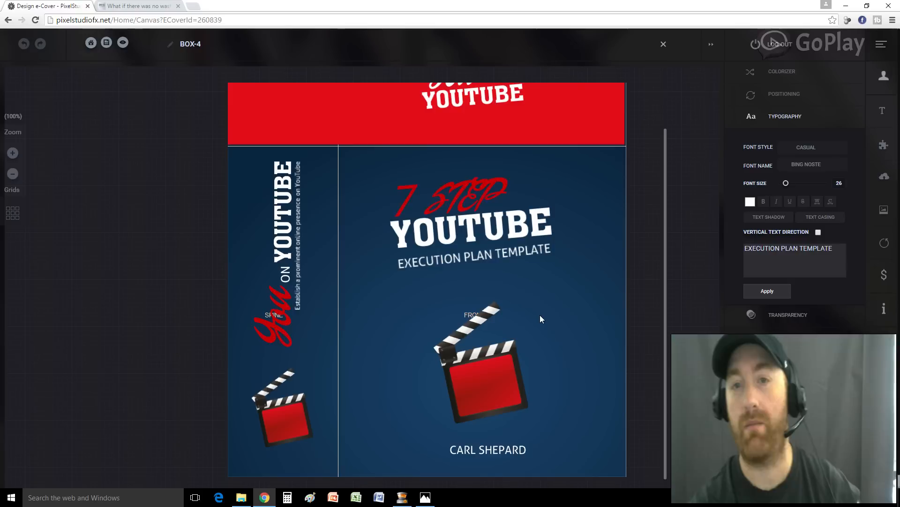
pyautogui.scroll(2, 488, 317)
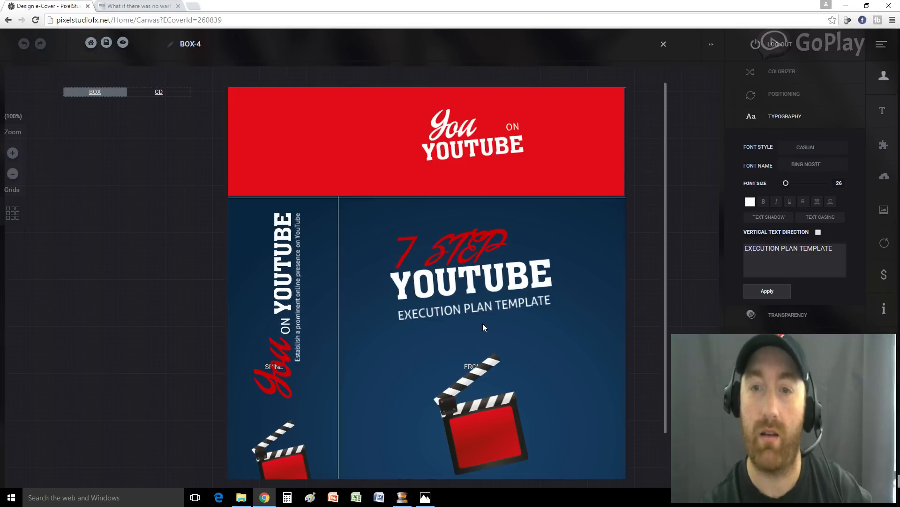
# Remove the 'You' lettering from the red top panel
pyautogui.click(450, 128)
pyautogui.click(514, 129)
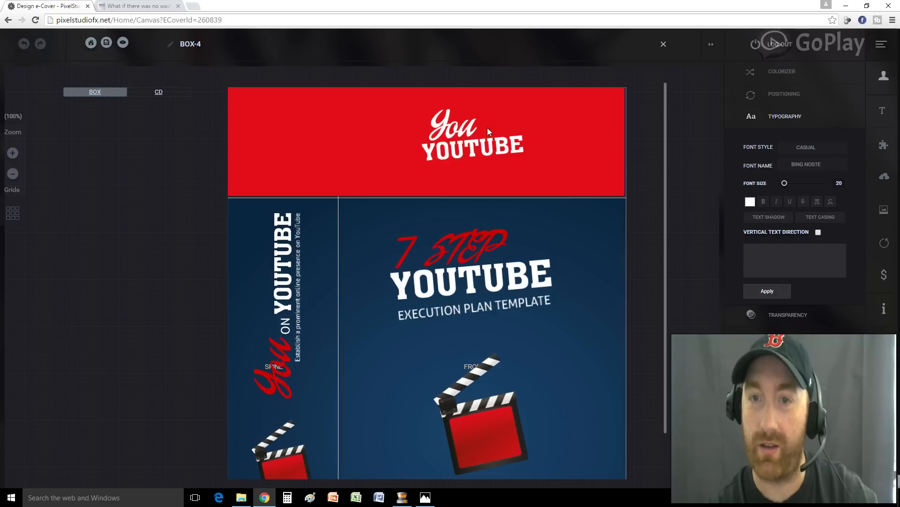
pyautogui.click(452, 125)
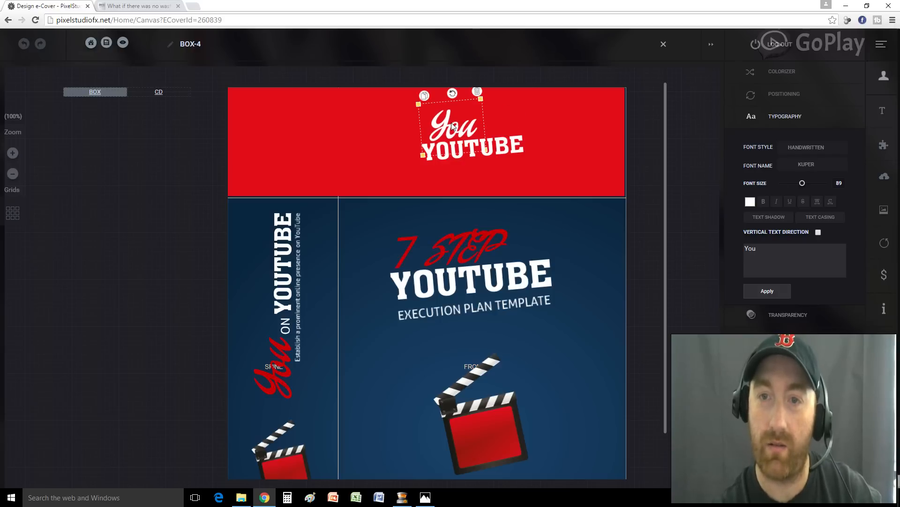
pyautogui.click(424, 97)
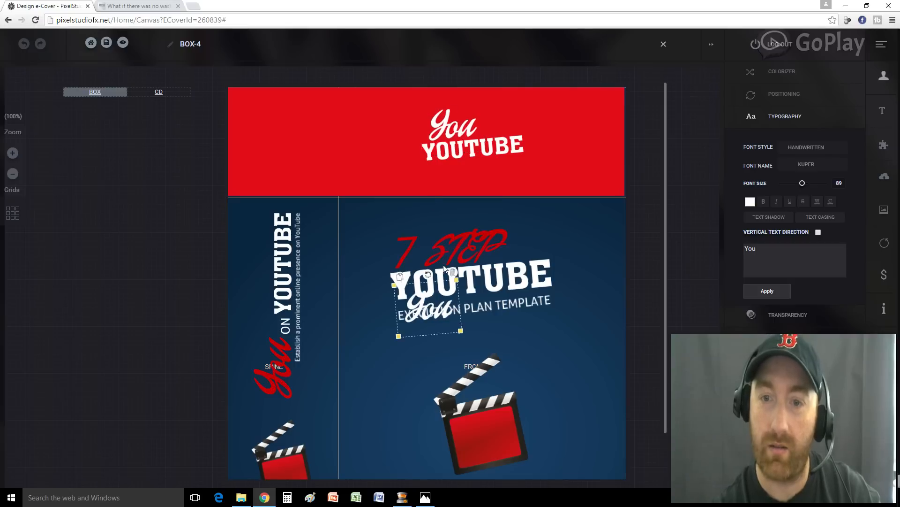
pyautogui.click(453, 277)
pyautogui.click(455, 130)
pyautogui.click(477, 95)
# Copy 7 STEP onto the top panel at size 52 and make it white
pyautogui.click(457, 250)
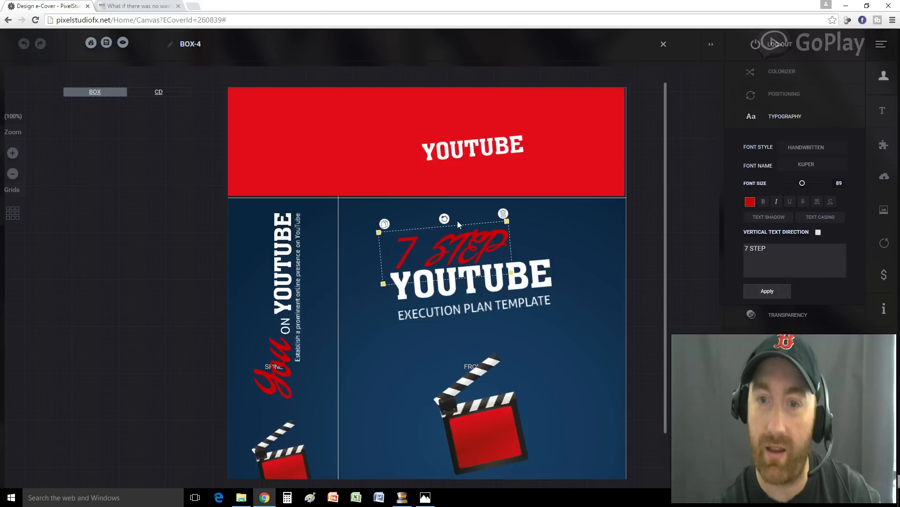
pyautogui.click(385, 225)
pyautogui.moveTo(424, 306); pyautogui.dragTo(460, 130)
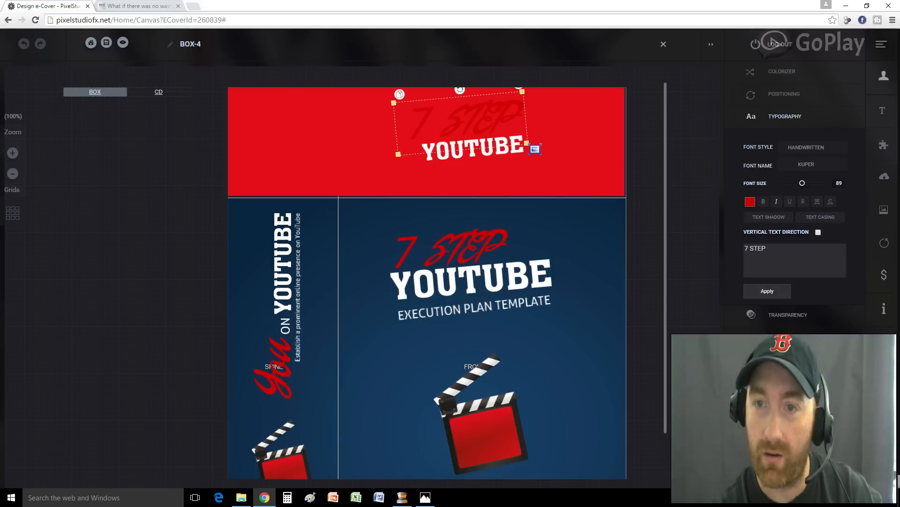
pyautogui.moveTo(535, 149); pyautogui.dragTo(451, 127)
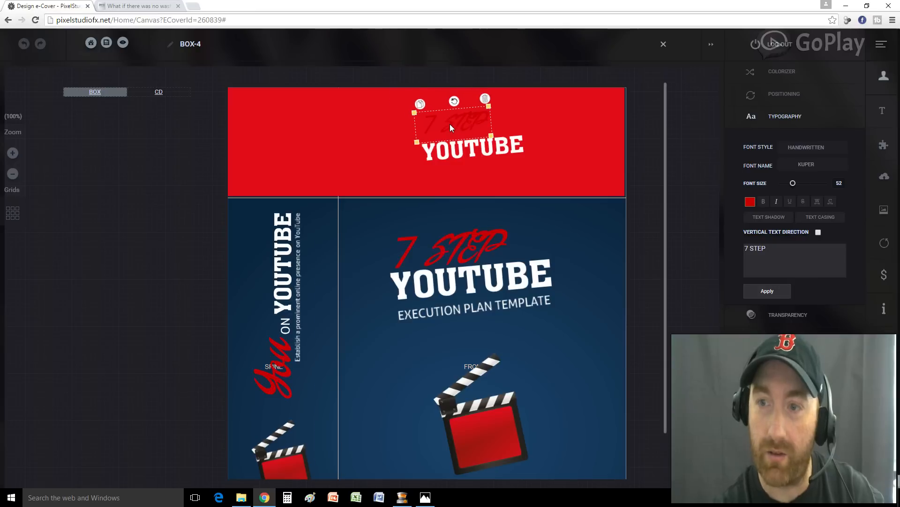
pyautogui.click(751, 202)
pyautogui.click(743, 217)
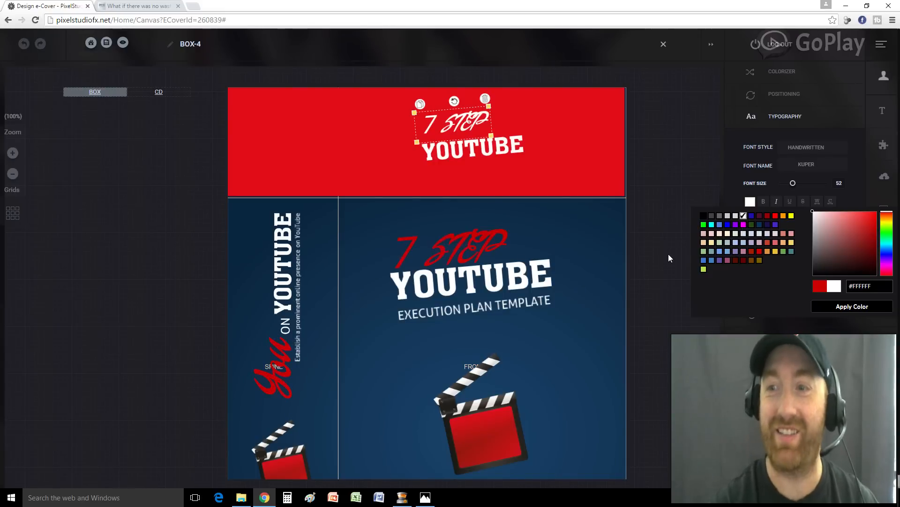
pyautogui.moveTo(444, 118); pyautogui.dragTo(445, 122)
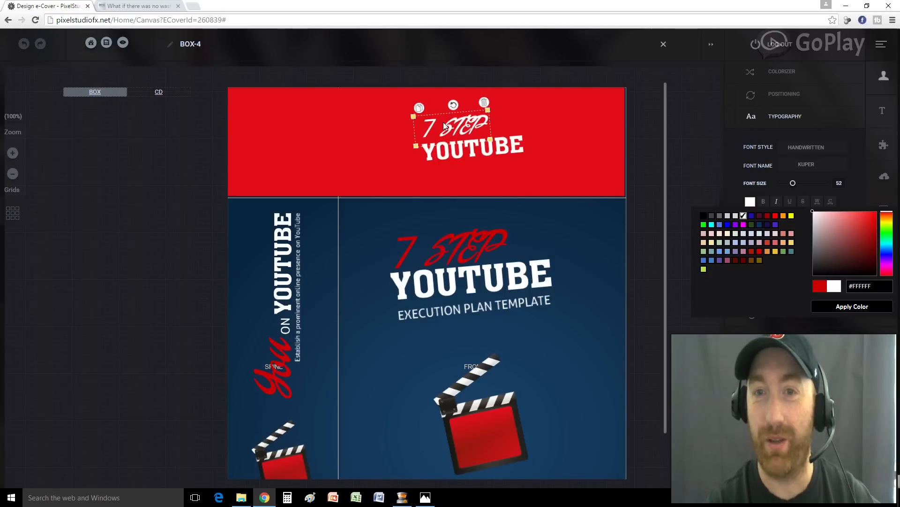
# Copy EXECUTION PLAN TEMPLATE under YOUTUBE on the top panel, shrunk to size 16
pyautogui.click(513, 304)
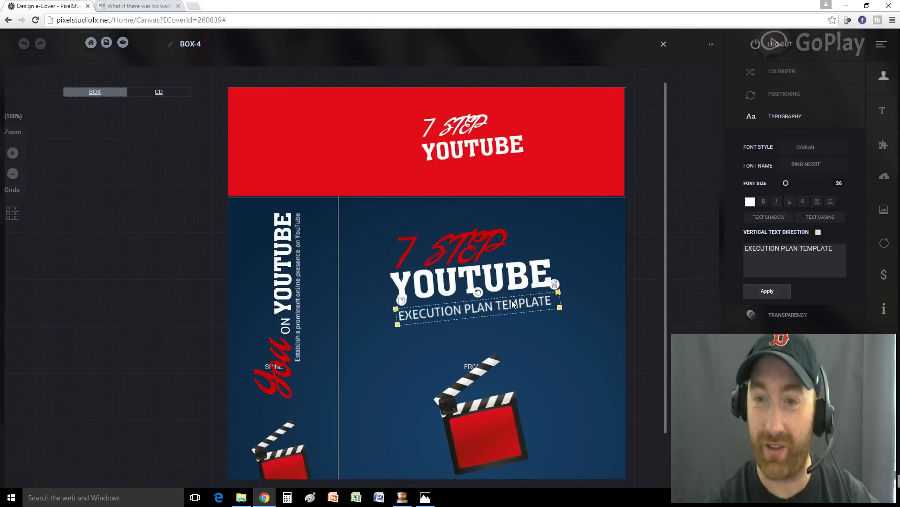
pyautogui.click(401, 300)
pyautogui.moveTo(376, 312); pyautogui.dragTo(453, 175)
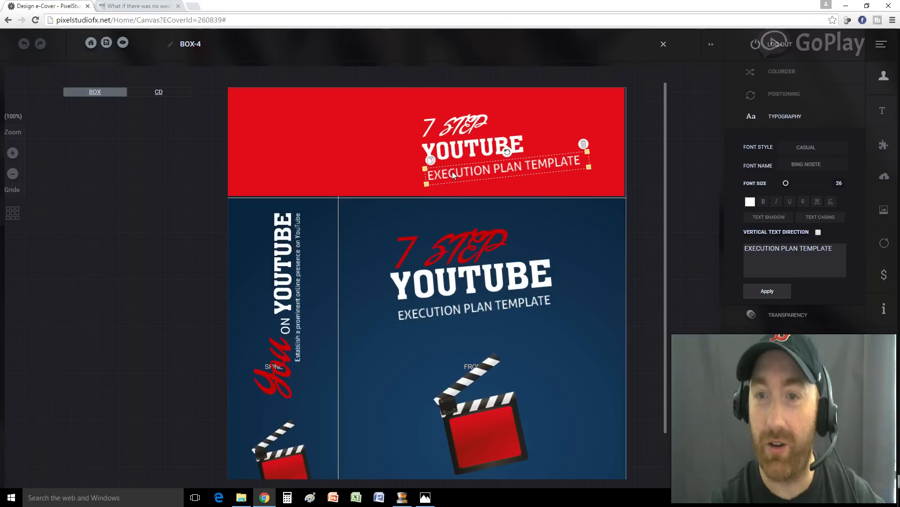
pyautogui.moveTo(589, 166); pyautogui.dragTo(543, 166)
pyautogui.click(492, 159)
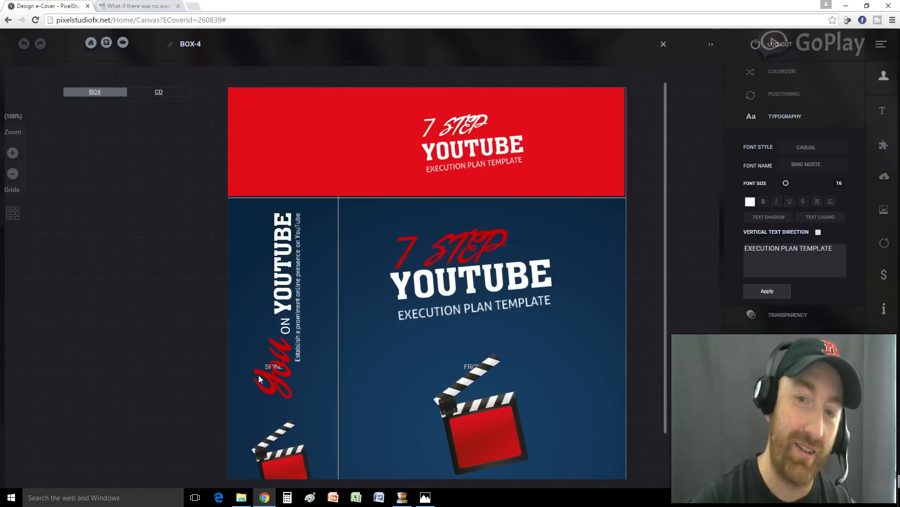
# Replace the spine's 'You' lettering with a smaller vertical red 7 STEP copy
pyautogui.click(275, 375)
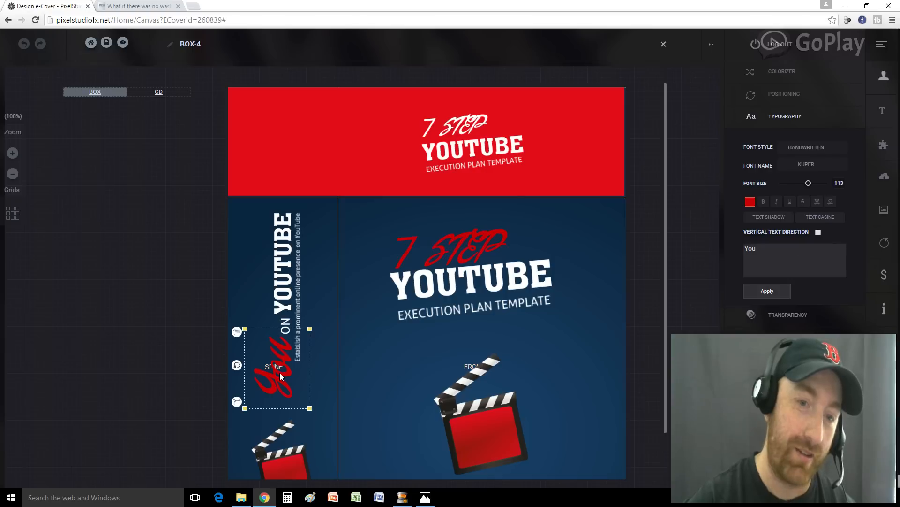
pyautogui.click(236, 332)
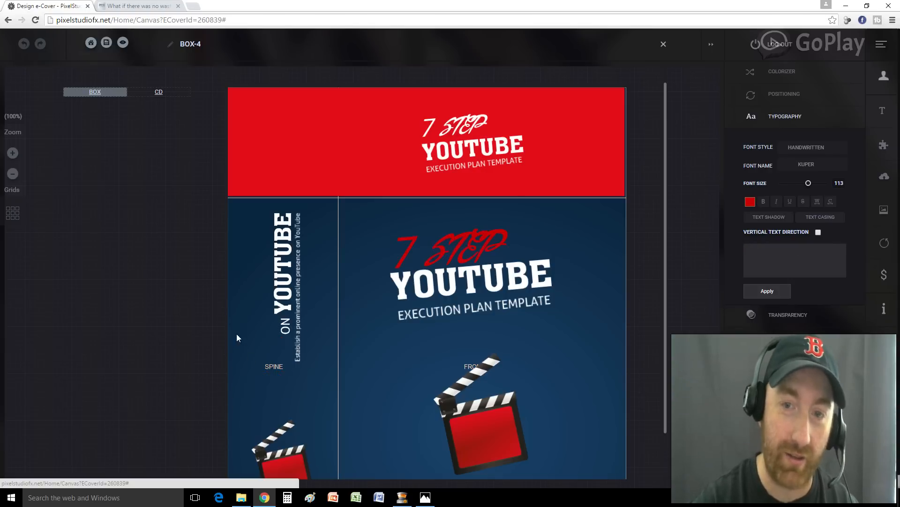
pyautogui.click(429, 240)
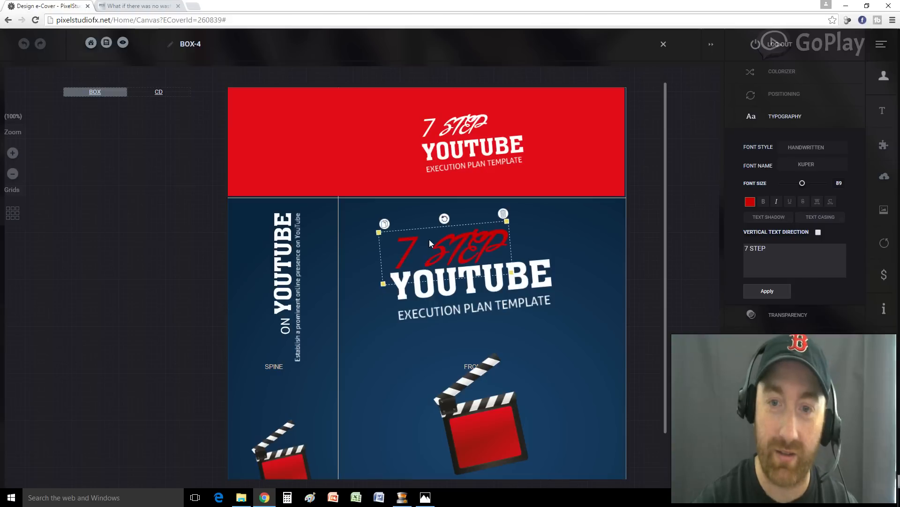
pyautogui.click(384, 224)
pyautogui.moveTo(397, 252); pyautogui.dragTo(315, 342)
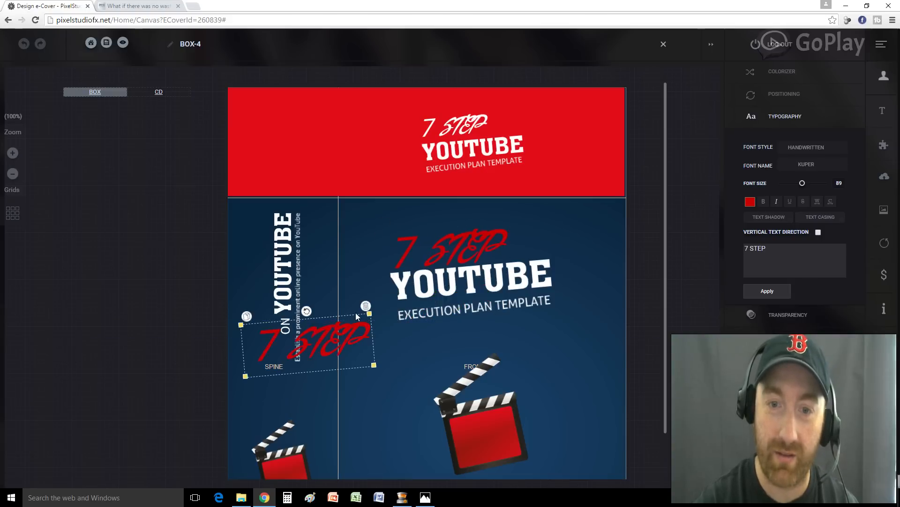
pyautogui.moveTo(306, 311); pyautogui.dragTo(216, 331)
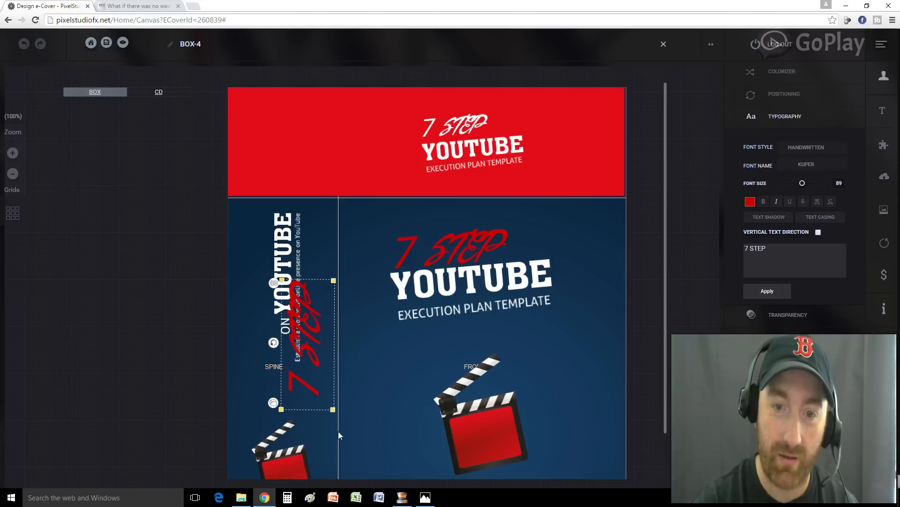
pyautogui.moveTo(337, 414); pyautogui.dragTo(327, 394)
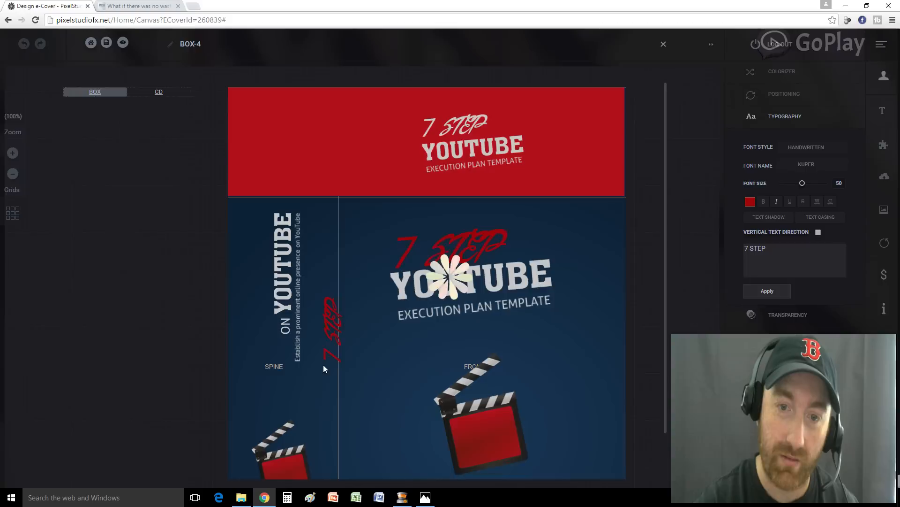
pyautogui.click(336, 334)
pyautogui.moveTo(327, 347); pyautogui.dragTo(265, 380)
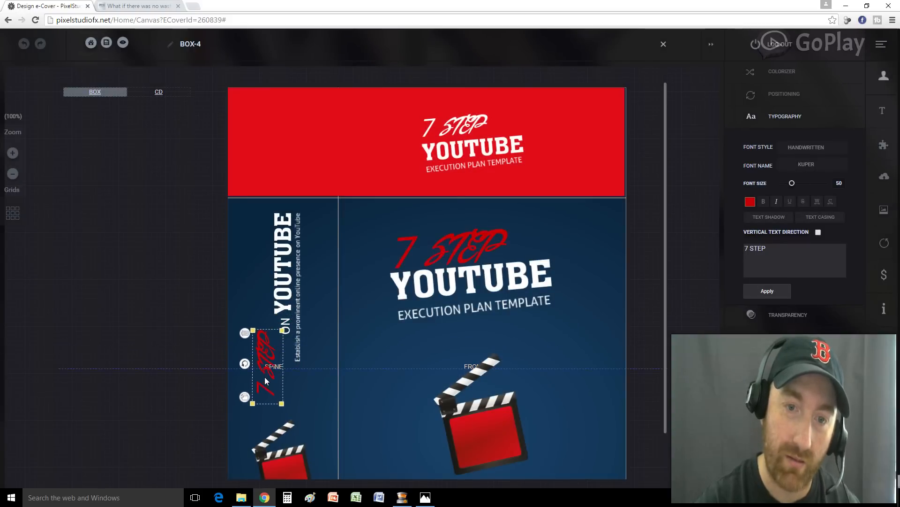
pyautogui.click(286, 320)
pyautogui.moveTo(258, 362); pyautogui.dragTo(280, 360)
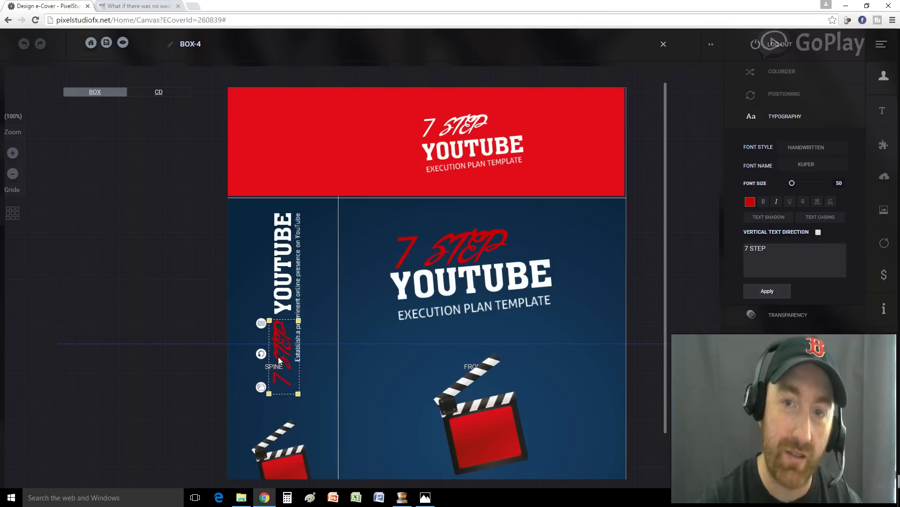
# Delete the online-presence tagline and add an EXECUTION PLAN TEMPLATE copy to the spine
pyautogui.click(296, 299)
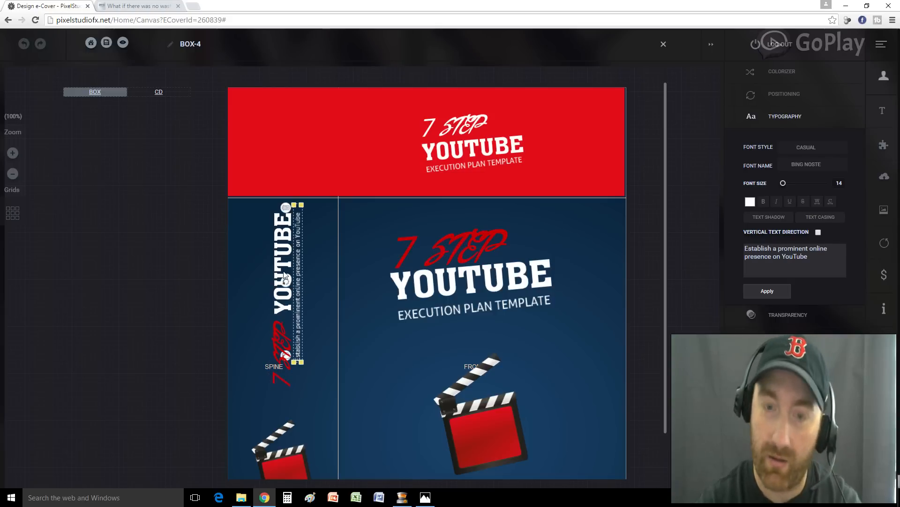
pyautogui.click(285, 207)
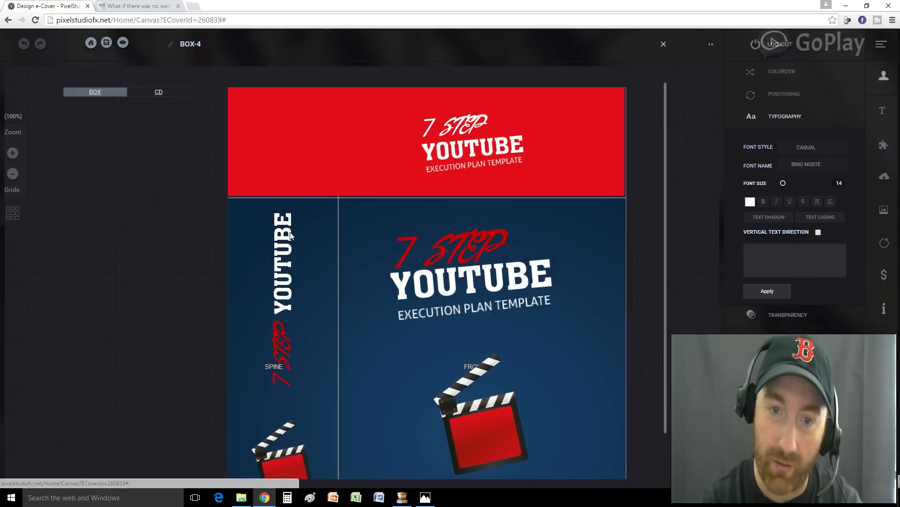
pyautogui.click(431, 309)
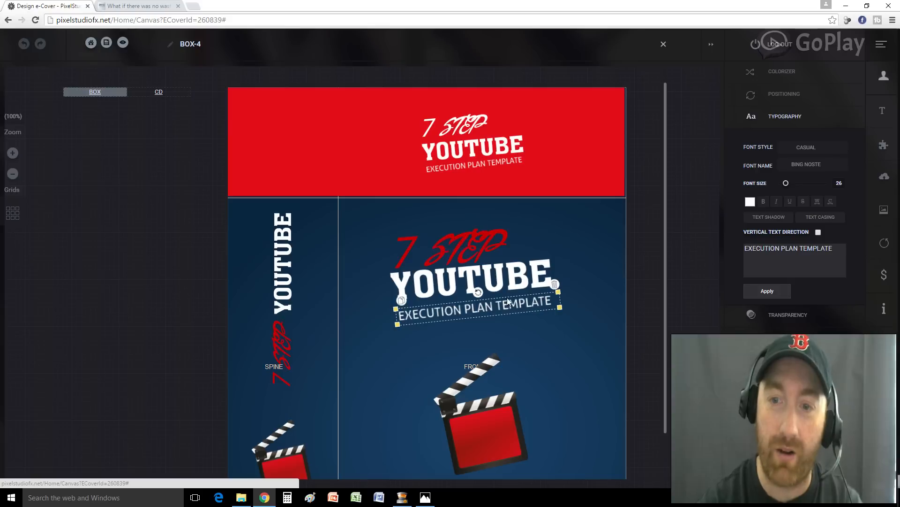
pyautogui.click(401, 300)
pyautogui.moveTo(390, 311); pyautogui.dragTo(311, 299)
pyautogui.moveTo(362, 313); pyautogui.dragTo(308, 309)
pyautogui.click(378, 366)
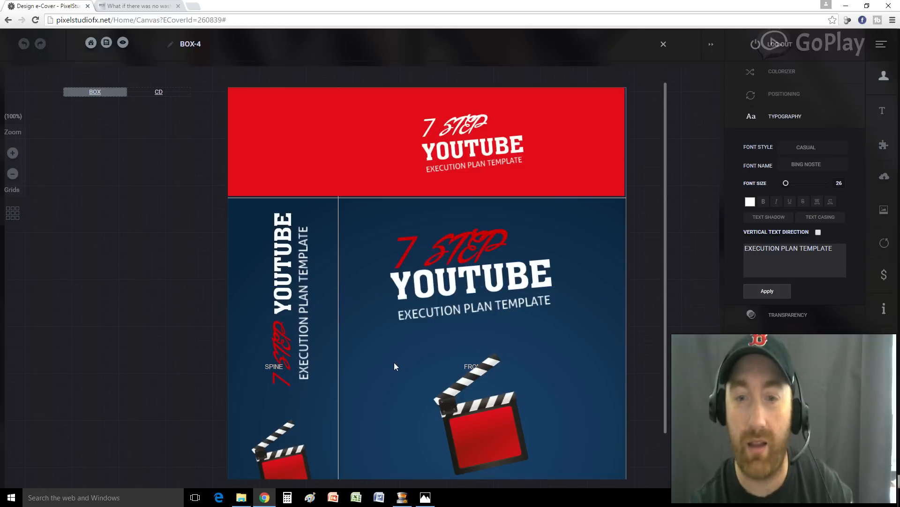
pyautogui.scroll(-1, 394, 362)
# Overwrite the front-cover author name with the new author's full name, nudged slightly up
pyautogui.click(478, 451)
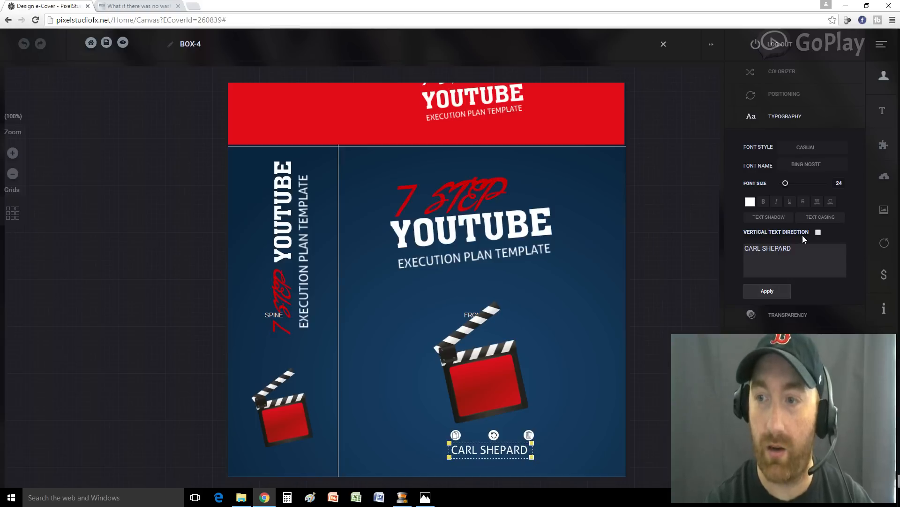
pyautogui.moveTo(799, 248); pyautogui.dragTo(688, 247)
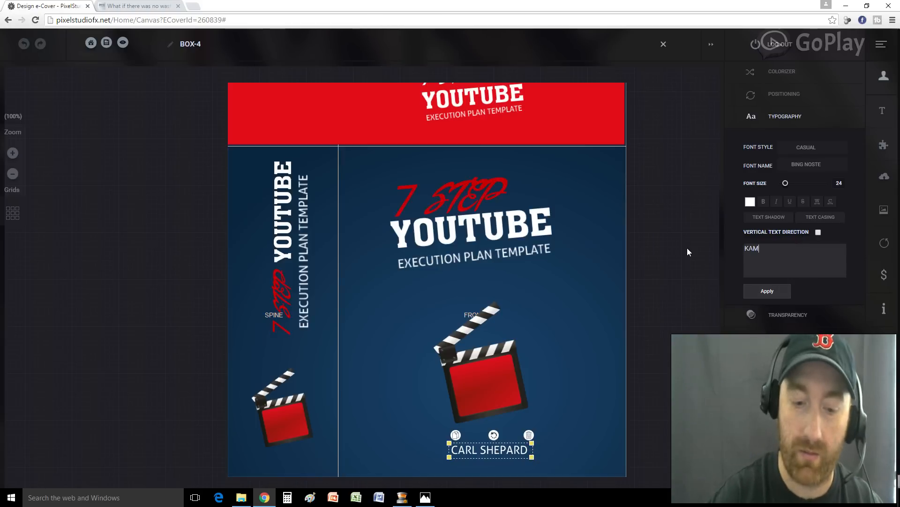
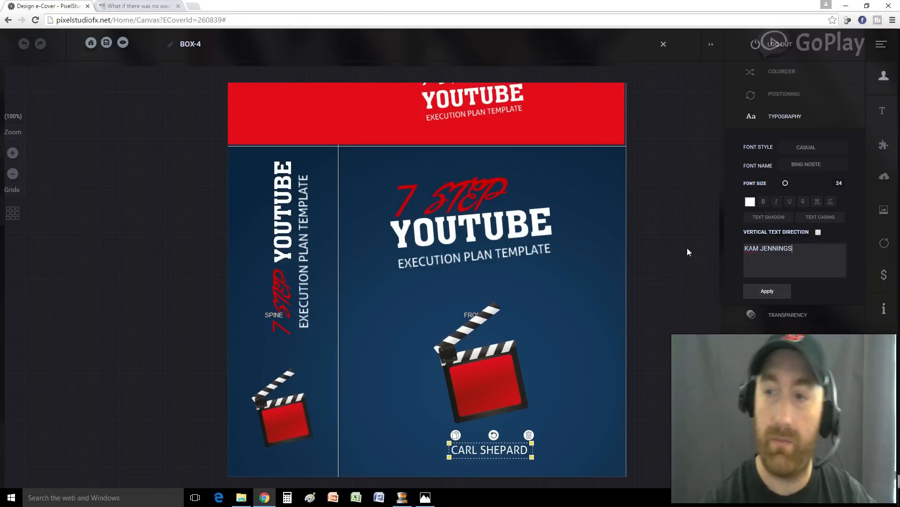
pyautogui.click(772, 290)
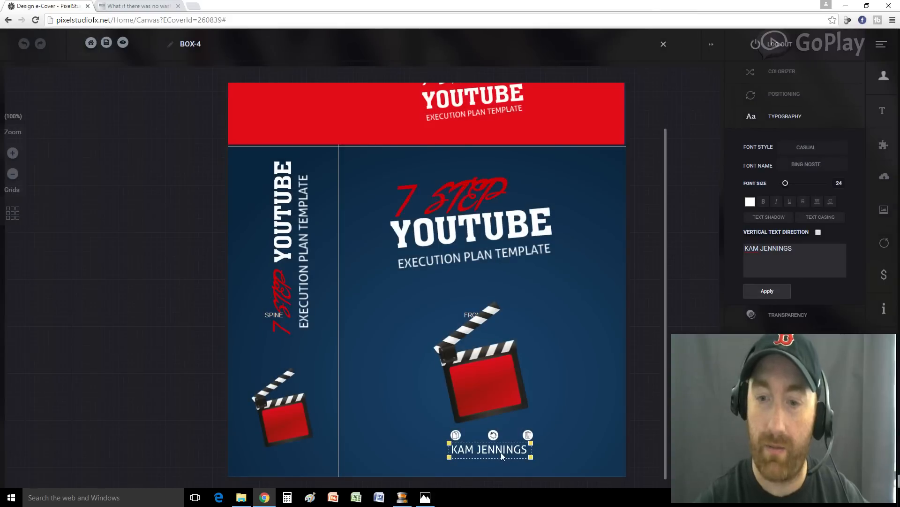
pyautogui.moveTo(500, 456); pyautogui.dragTo(500, 452)
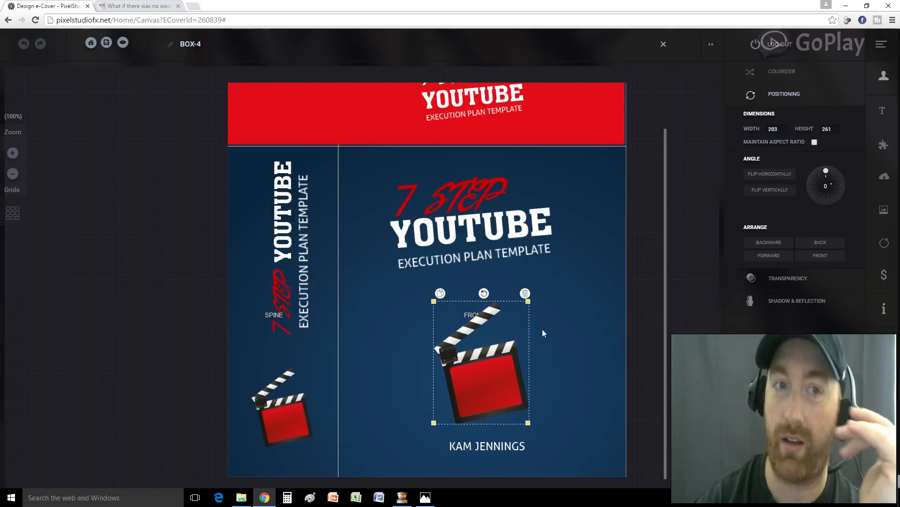
# Open the 3D preview of the 7 STEP YOUTUBE box and CD mockup
pyautogui.click(124, 43)
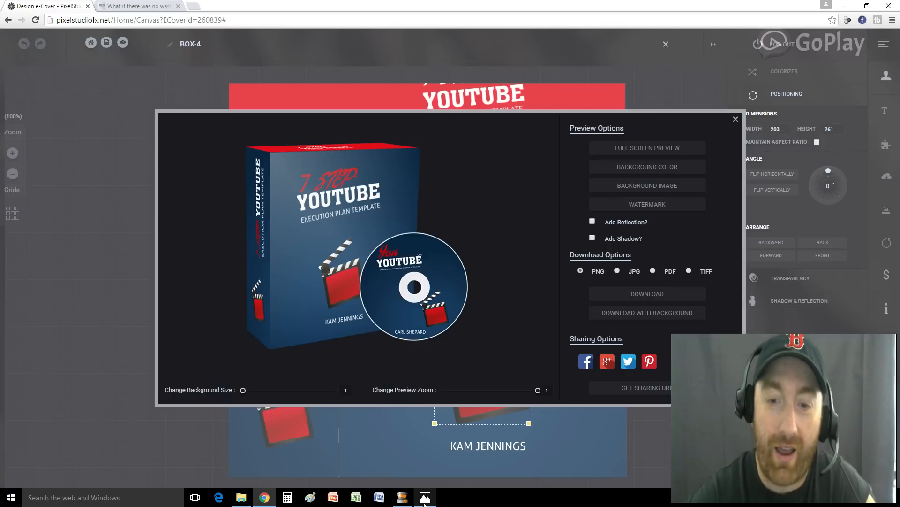
# Compare against the original cover.jpg, minimise it, and close the 3D mockup preview
pyautogui.moveTo(427, 501)
pyautogui.click(417, 467)
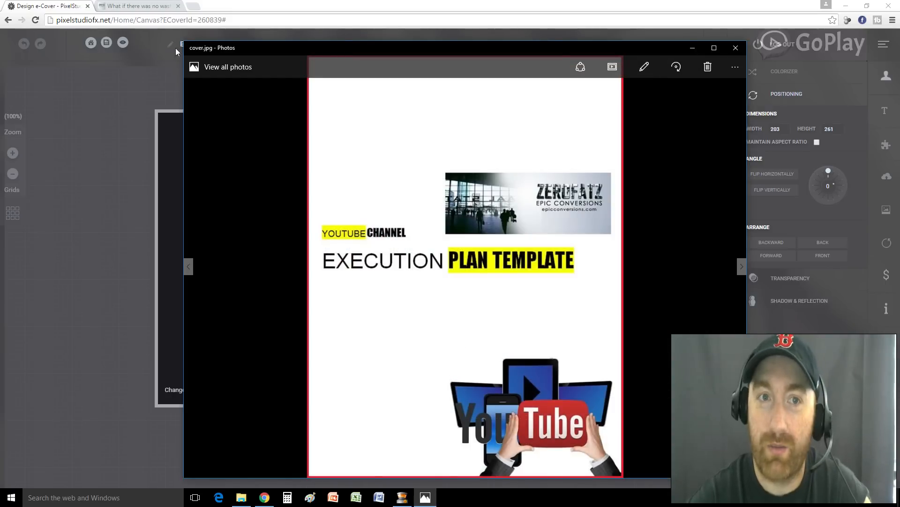
pyautogui.moveTo(182, 42); pyautogui.dragTo(497, 229)
pyautogui.moveTo(596, 237); pyautogui.dragTo(589, 125)
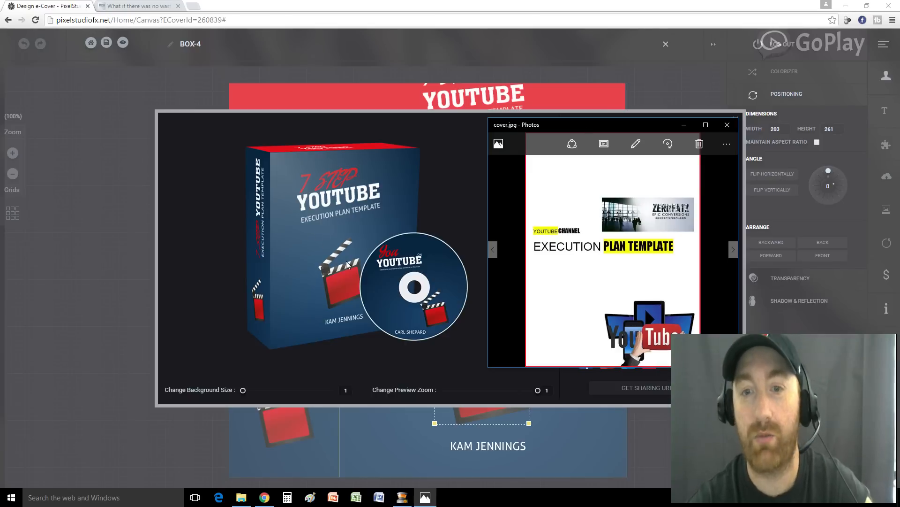
pyautogui.click(682, 125)
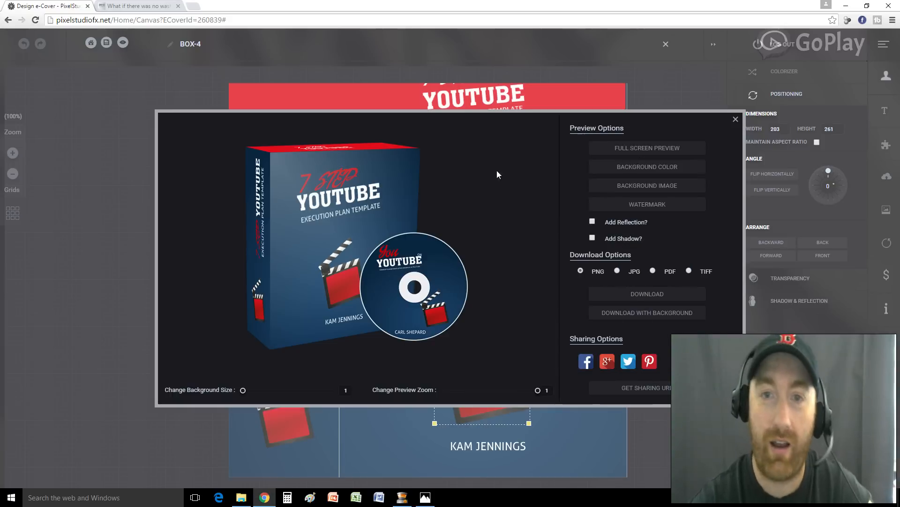
pyautogui.click(737, 120)
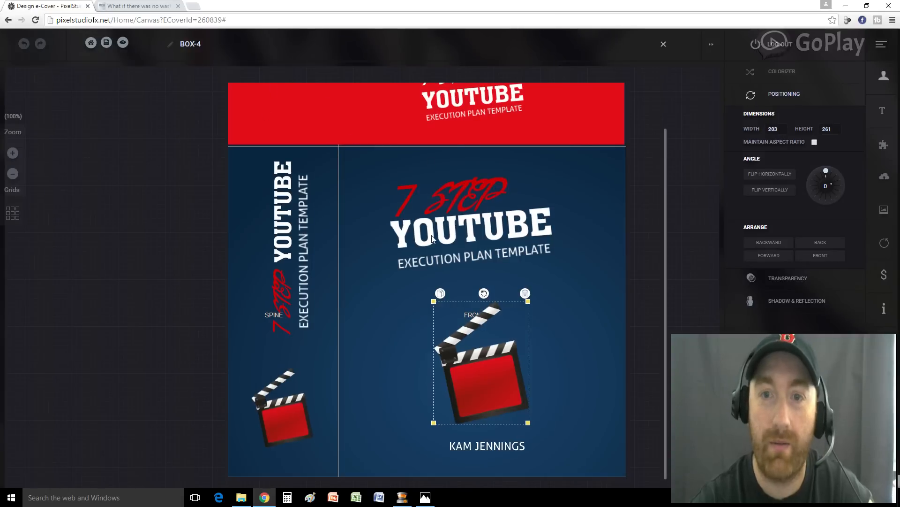
pyautogui.scroll(2, 432, 239)
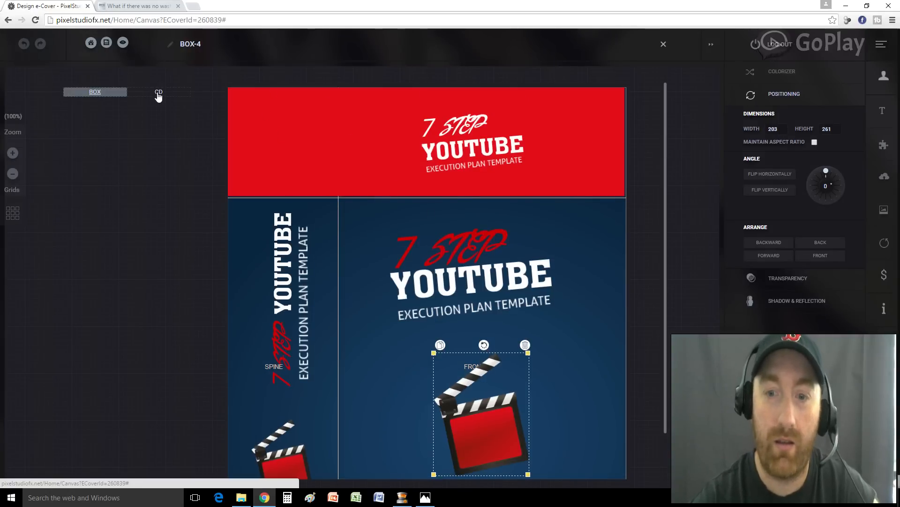
pyautogui.scroll(-2, 563, 389)
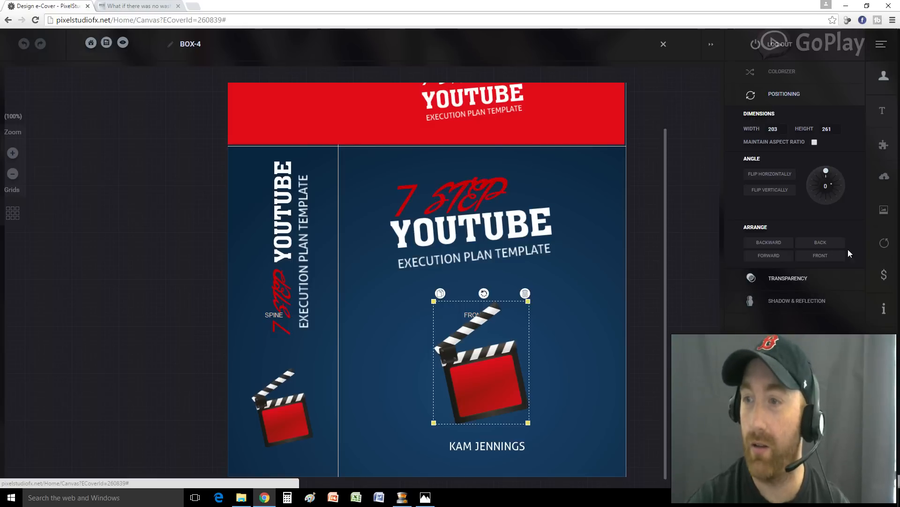
pyautogui.click(884, 212)
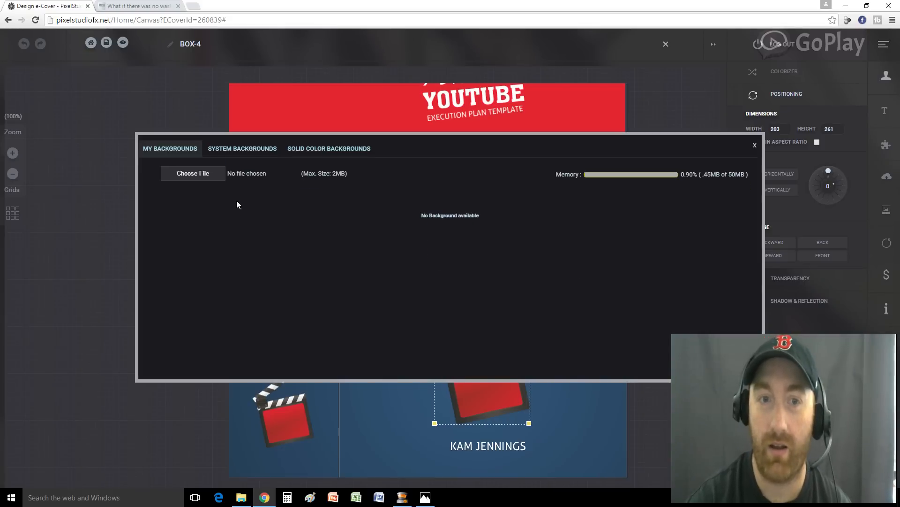
pyautogui.click(242, 151)
pyautogui.scroll(-10, 461, 257)
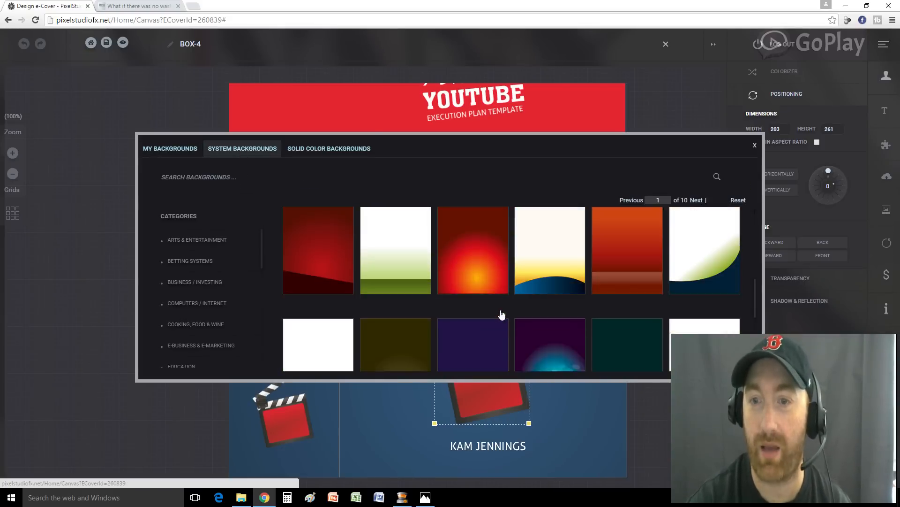
pyautogui.scroll(10, 507, 322)
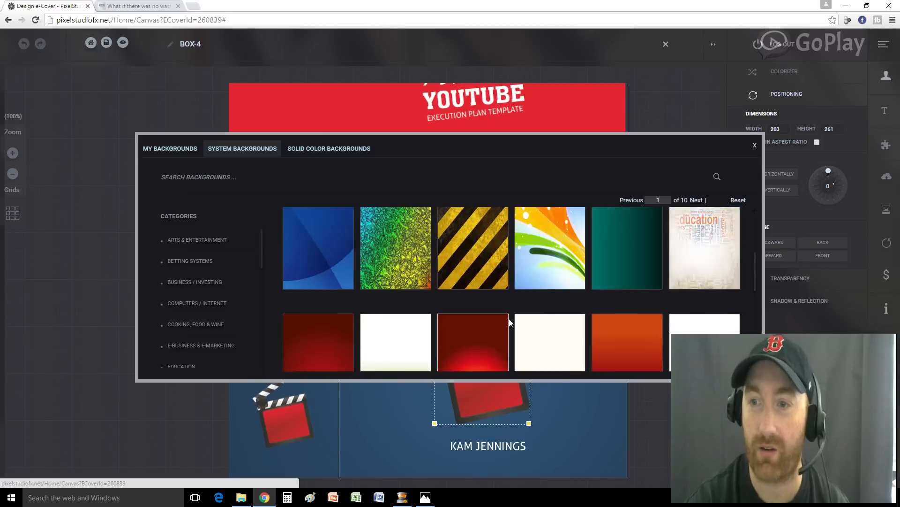
pyautogui.scroll(-5, 462, 305)
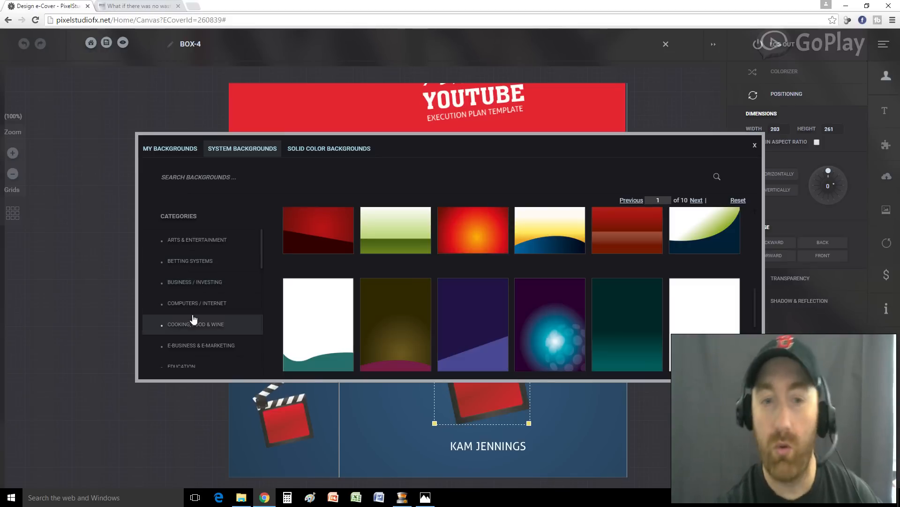
pyautogui.click(203, 331)
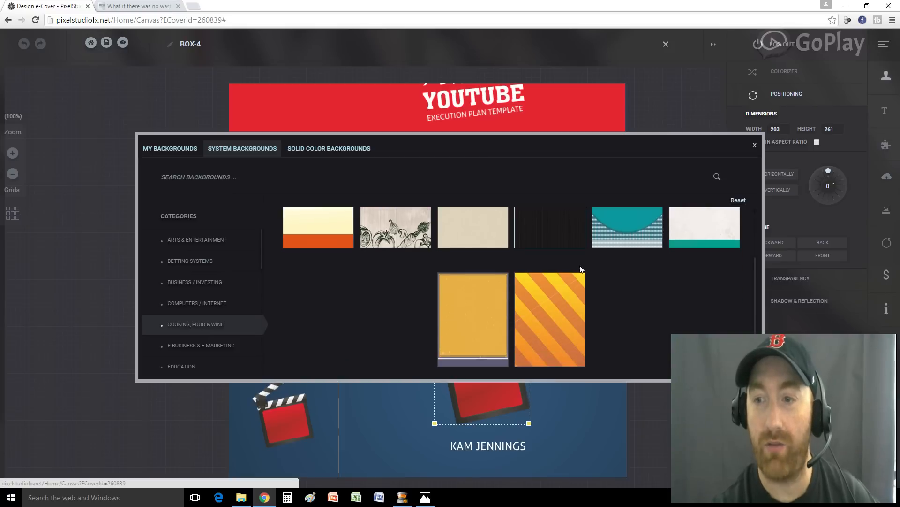
pyautogui.click(190, 307)
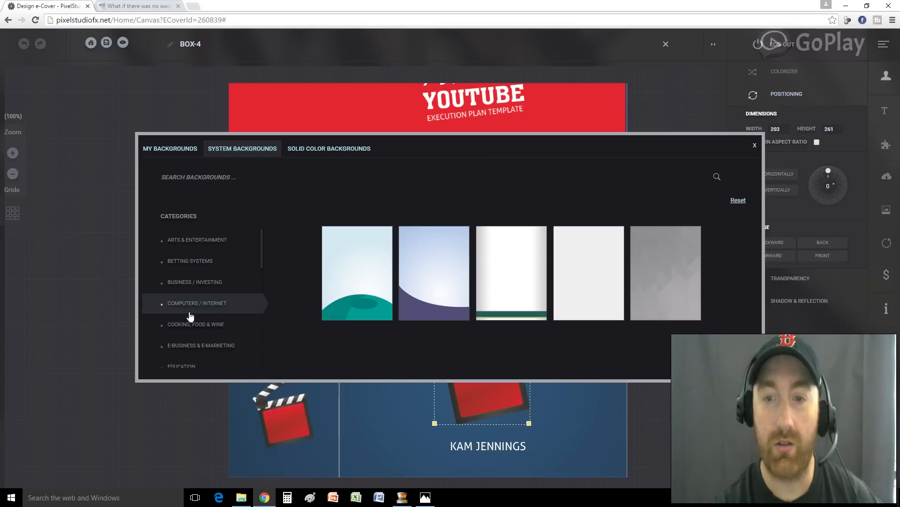
pyautogui.click(197, 345)
pyautogui.scroll(-6, 563, 295)
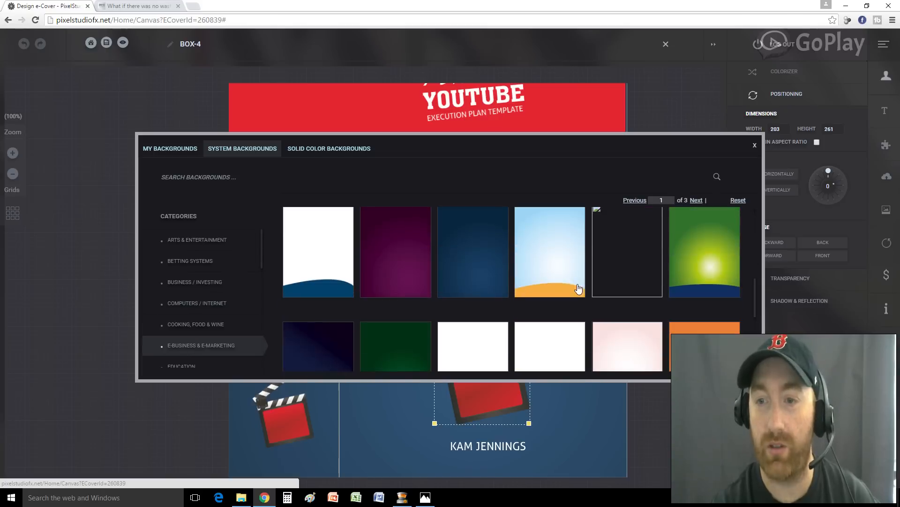
pyautogui.scroll(5, 552, 302)
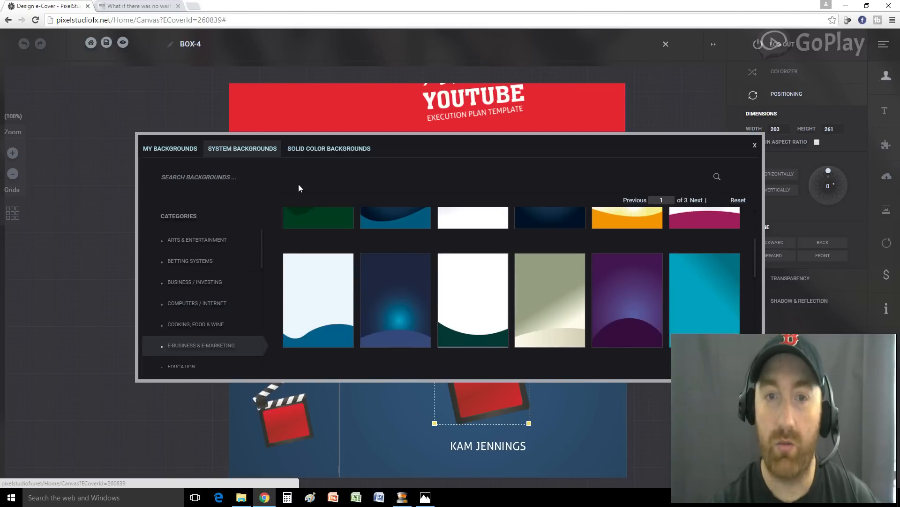
pyautogui.click(754, 144)
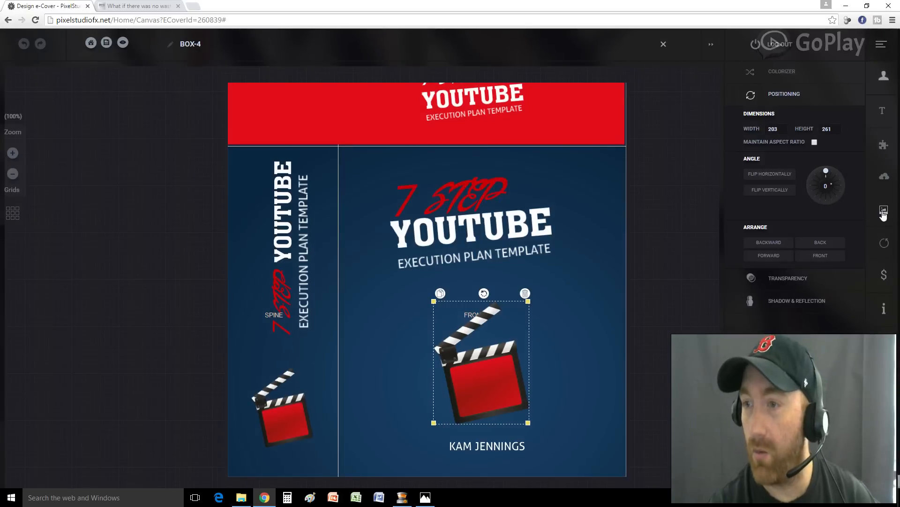
# Open the image library and browse the System Images and Stock Images collections
pyautogui.click(885, 183)
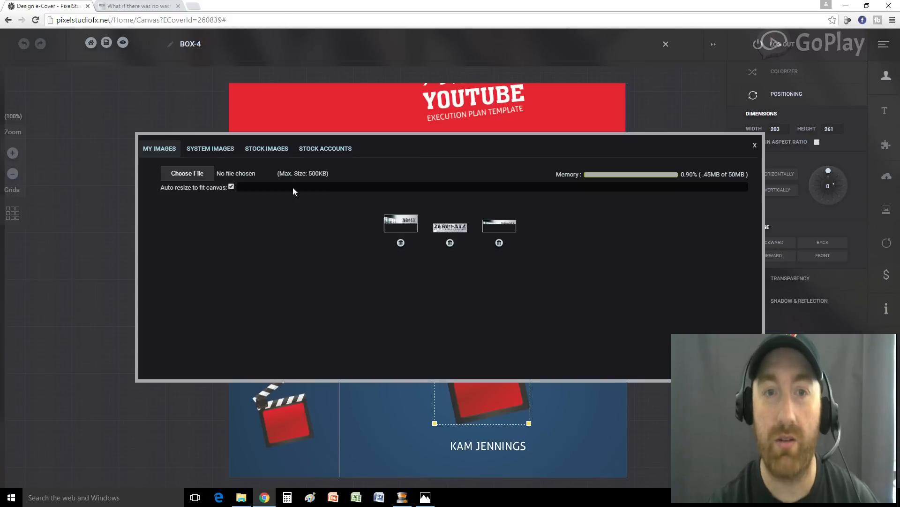
pyautogui.click(201, 154)
pyautogui.scroll(-2, 407, 282)
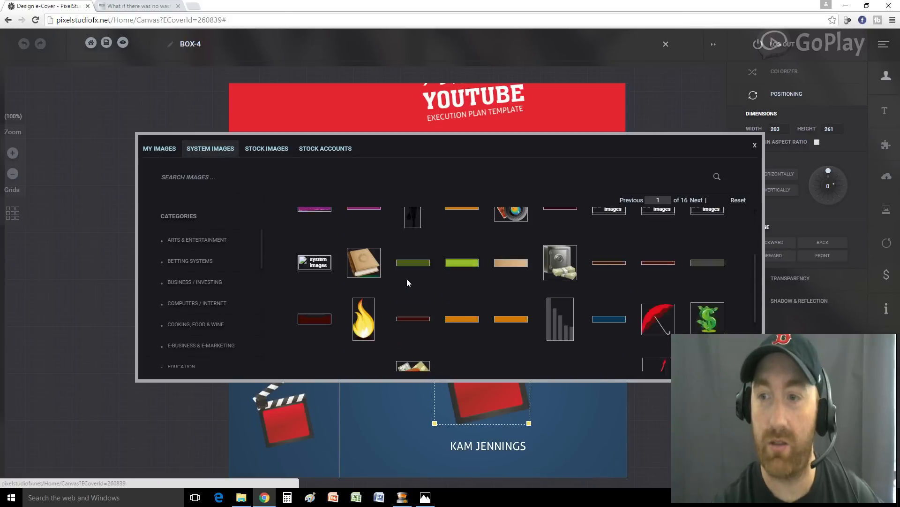
pyautogui.click(266, 148)
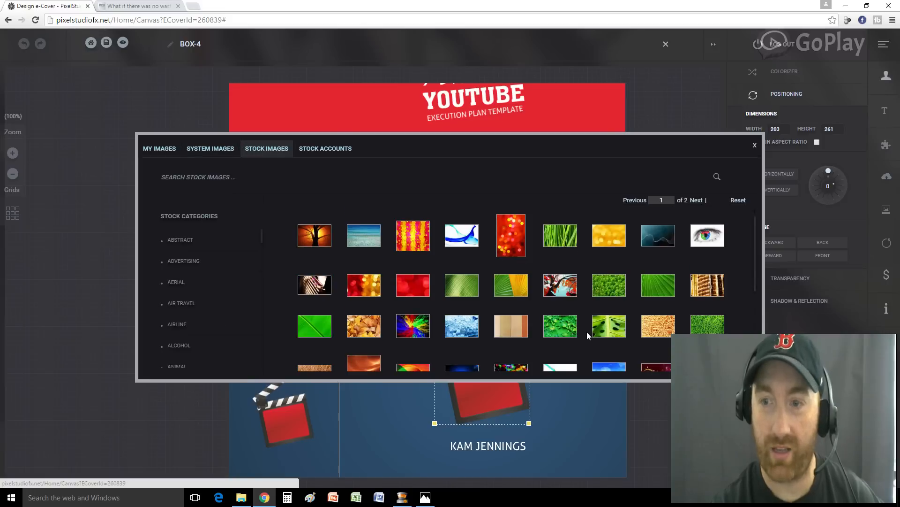
pyautogui.scroll(-3, 587, 331)
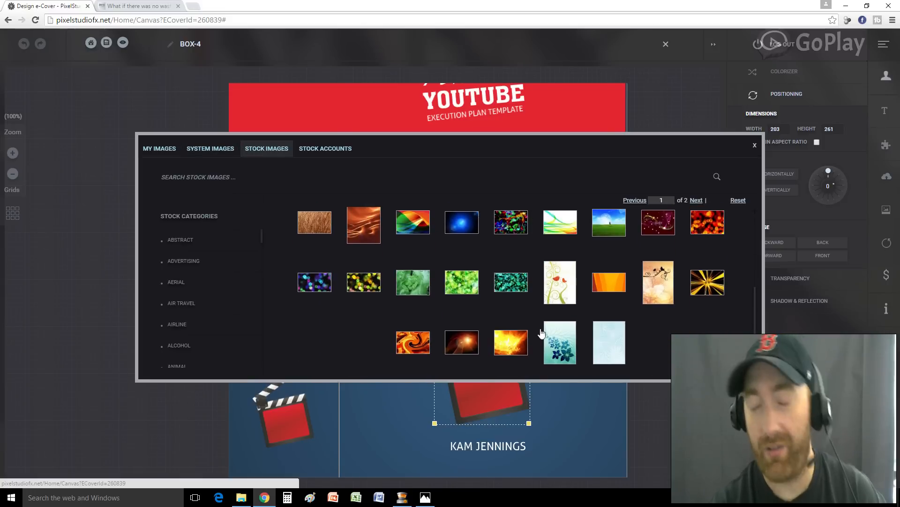
pyautogui.scroll(3, 525, 314)
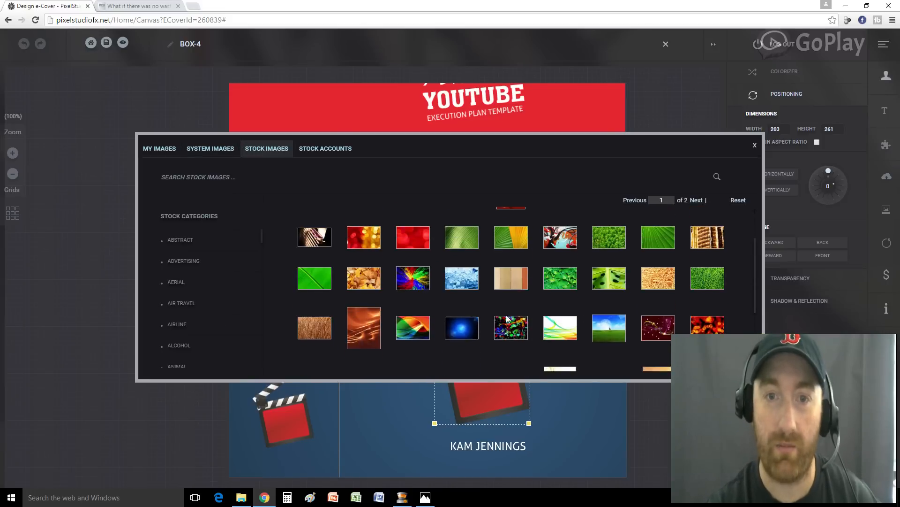
# In Stock Accounts, tick the image usage disclaimer and accept it
pyautogui.click(321, 150)
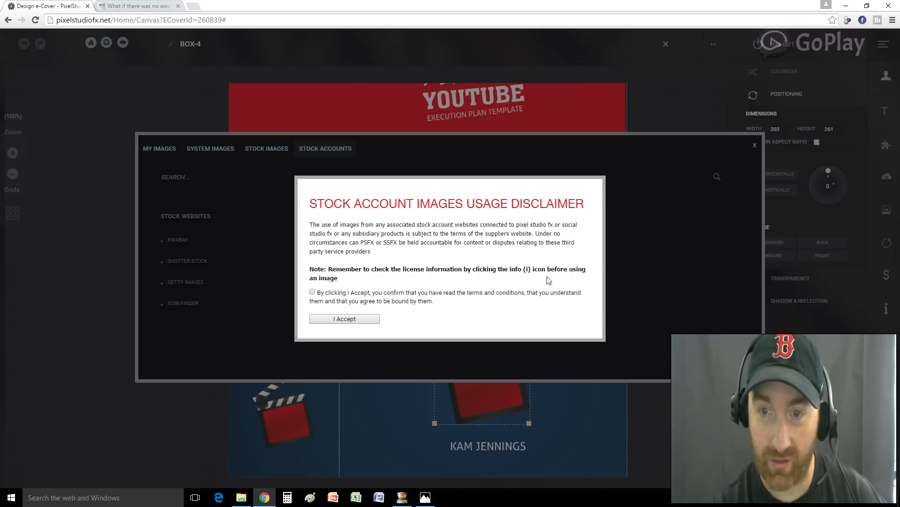
pyautogui.click(312, 292)
pyautogui.click(340, 321)
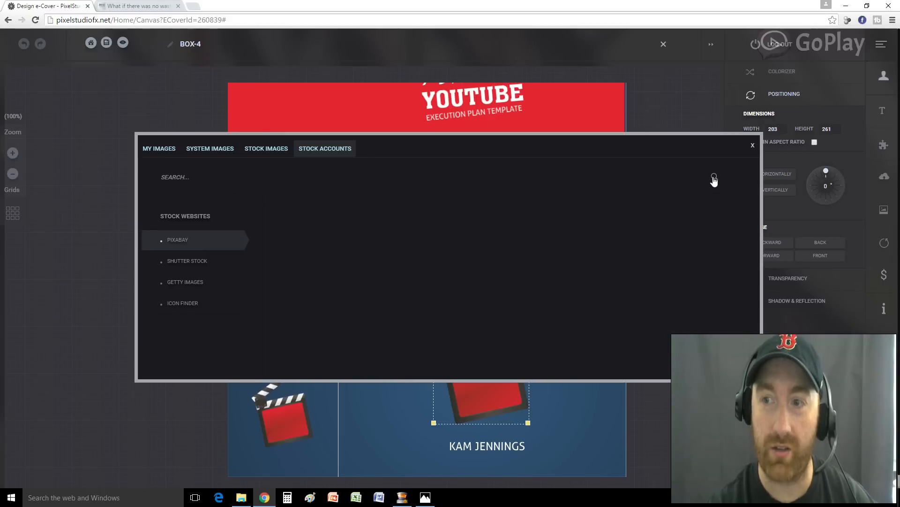
# Search the stock images for 'youtuber'
pyautogui.click(686, 176)
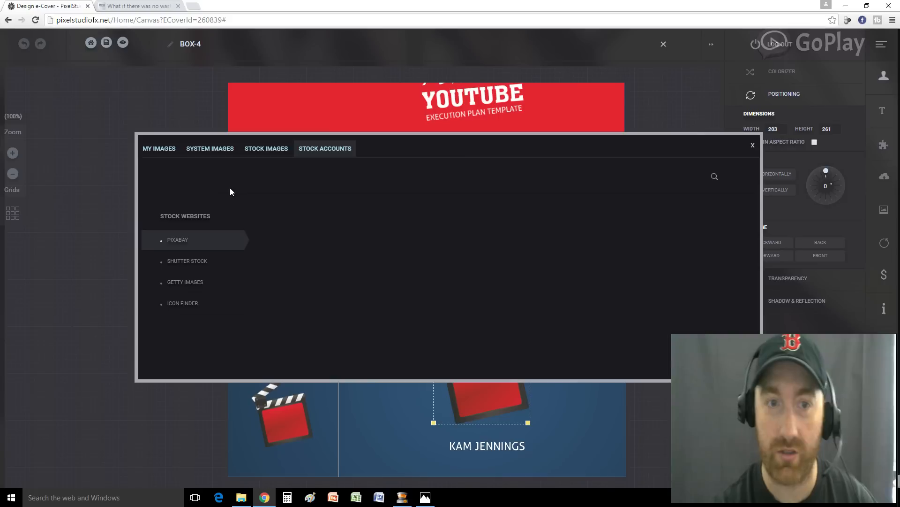
pyautogui.write('youtuber')
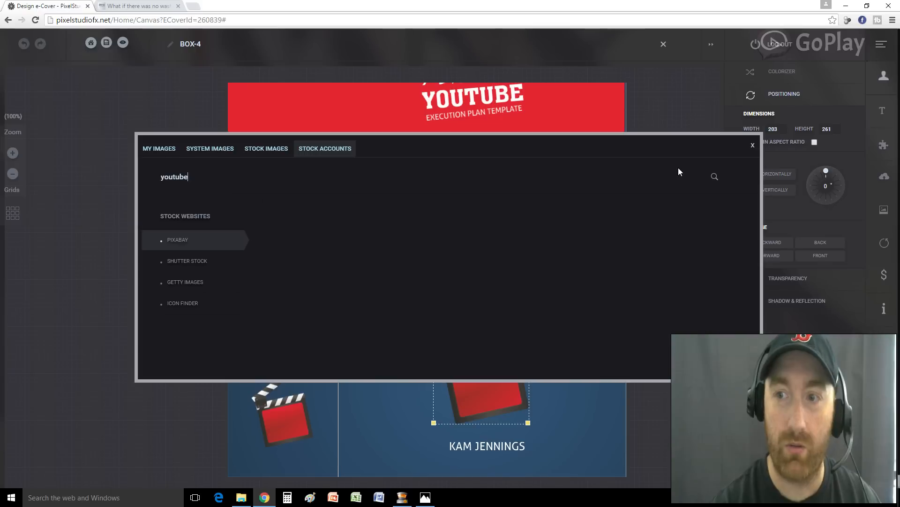
pyautogui.click(715, 177)
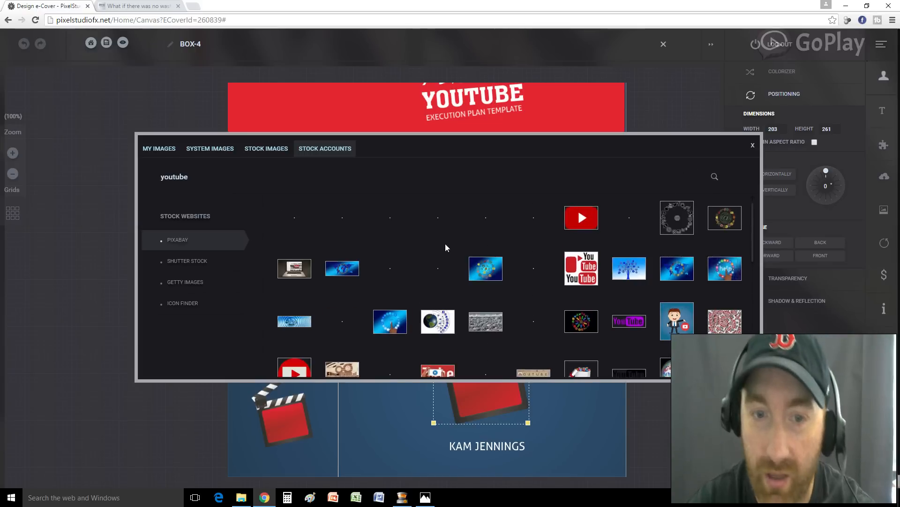
# Scroll the results and place the black round YouTube logo onto the box cover
pyautogui.moveTo(428, 273)
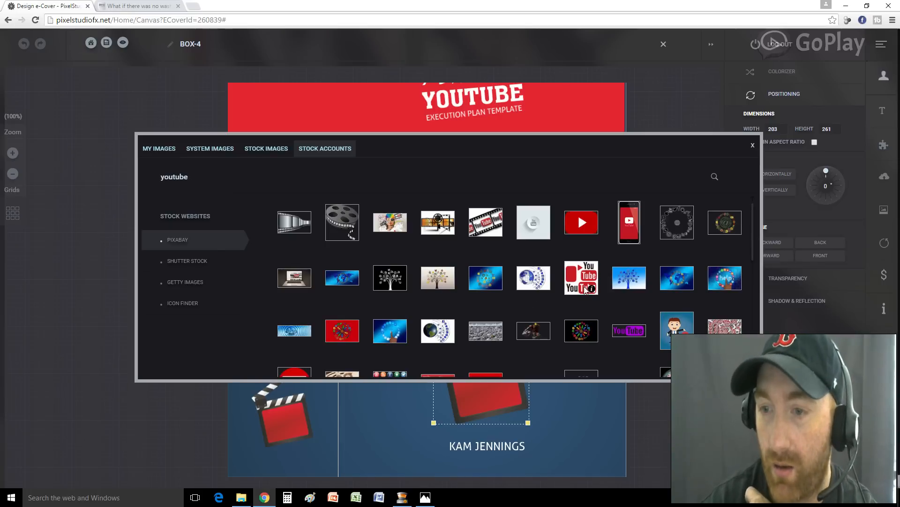
pyautogui.scroll(-4, 663, 295)
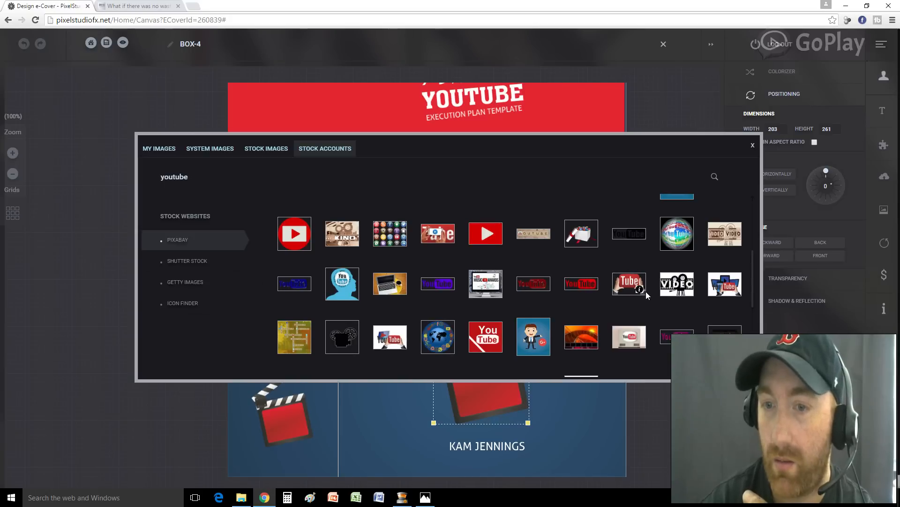
pyautogui.scroll(-5, 524, 328)
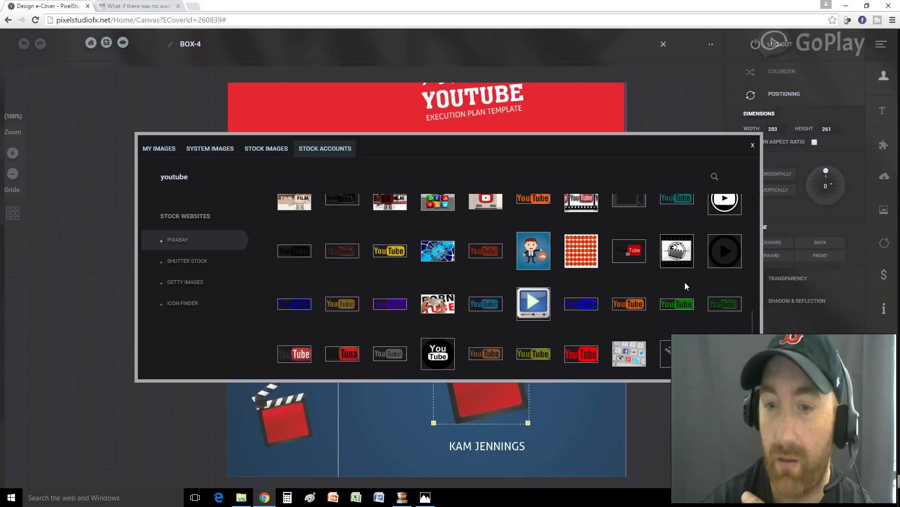
pyautogui.scroll(-1, 512, 293)
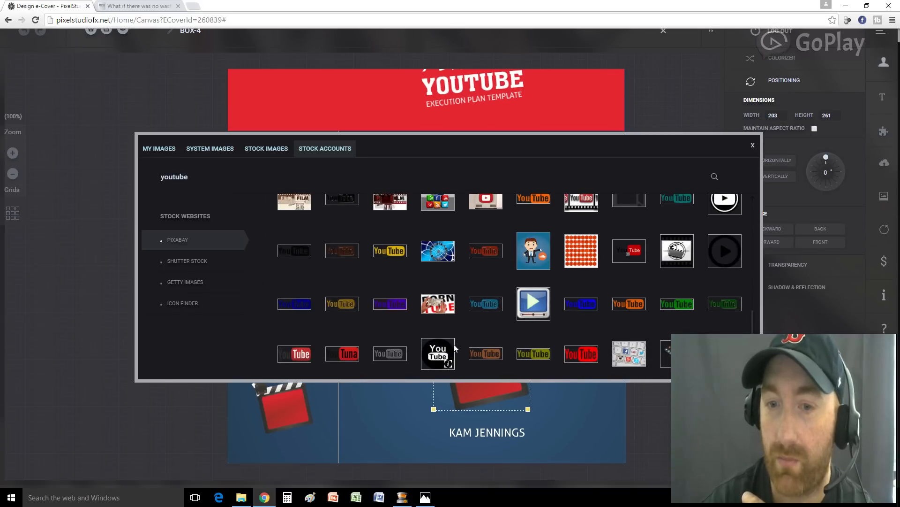
pyautogui.click(437, 359)
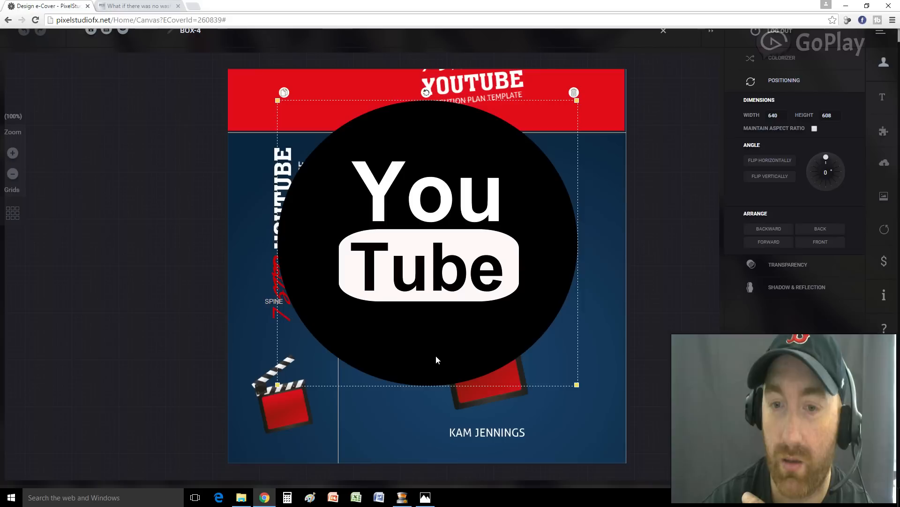
# Shrink the YouTube logo and move it onto the front panel over the clapboard, above the author's name
pyautogui.moveTo(577, 385); pyautogui.dragTo(455, 268)
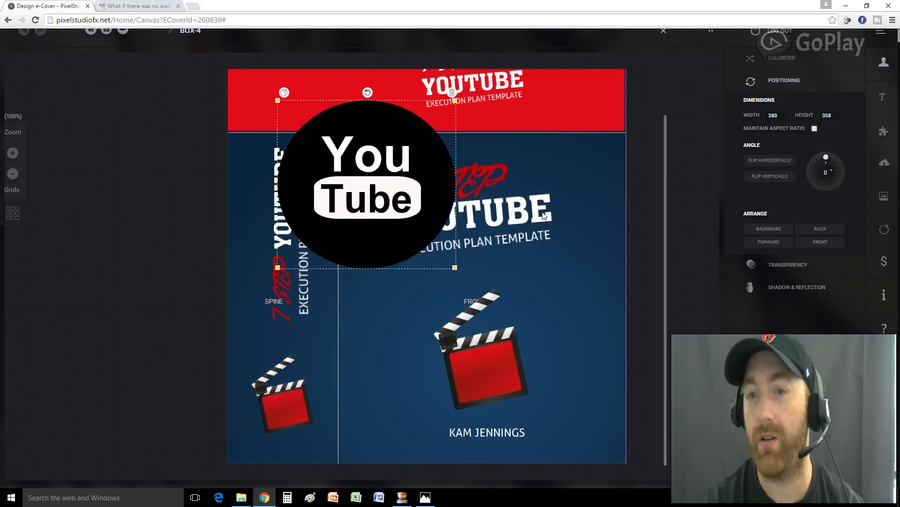
pyautogui.moveTo(363, 194); pyautogui.dragTo(480, 348)
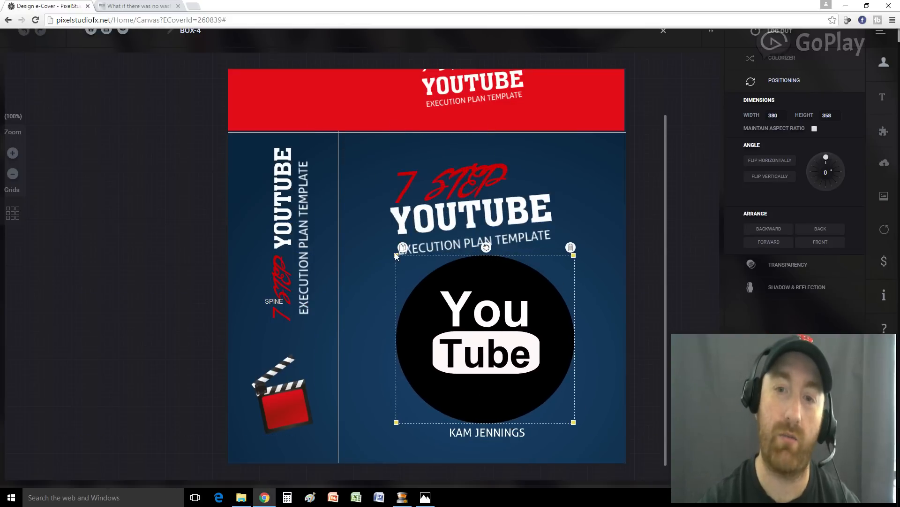
pyautogui.moveTo(396, 256); pyautogui.dragTo(451, 295)
pyautogui.moveTo(519, 363); pyautogui.dragTo(488, 355)
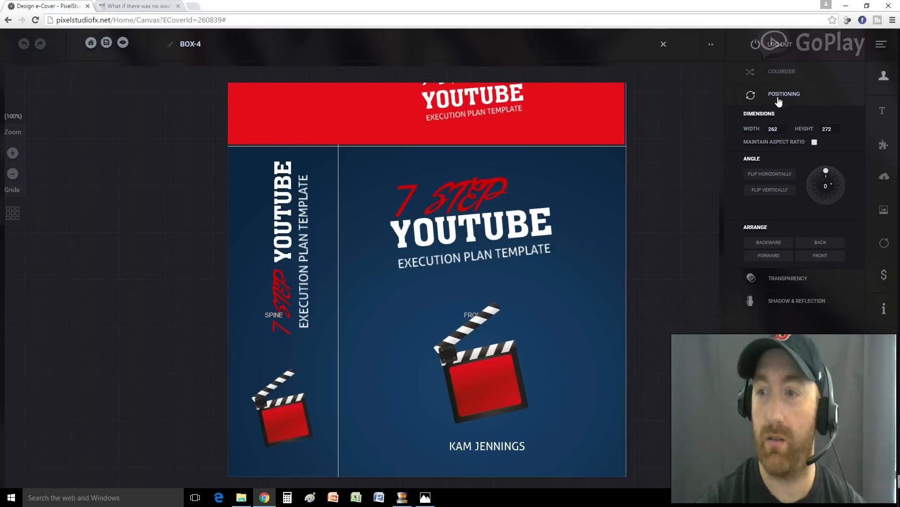
pyautogui.click(881, 176)
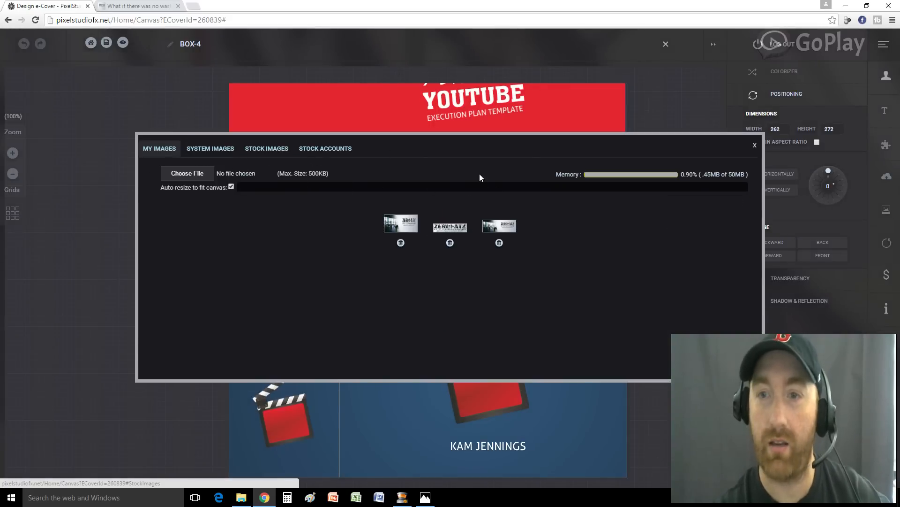
pyautogui.click(755, 146)
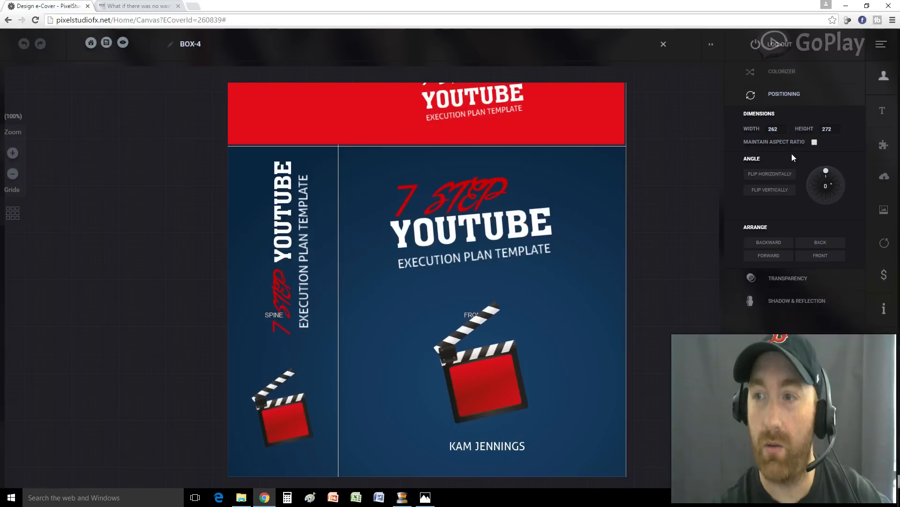
pyautogui.click(885, 148)
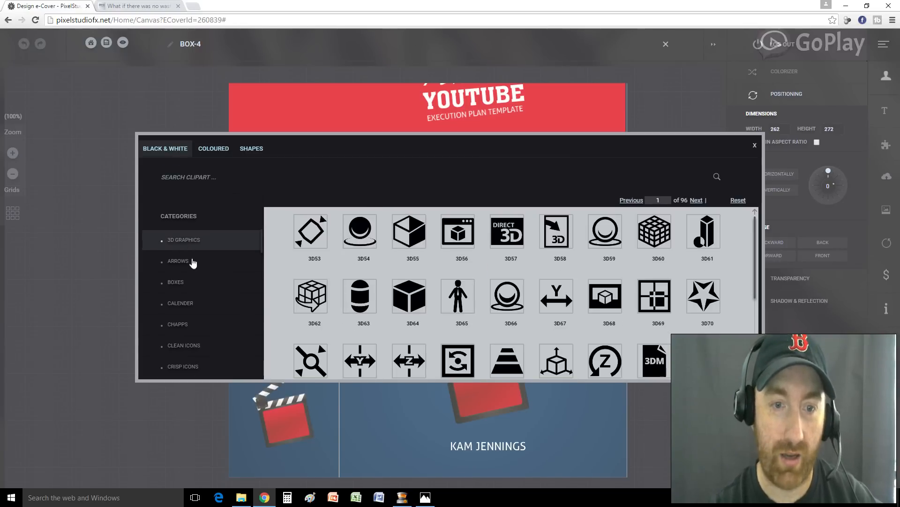
pyautogui.scroll(-3, 196, 280)
pyautogui.scroll(5, 202, 276)
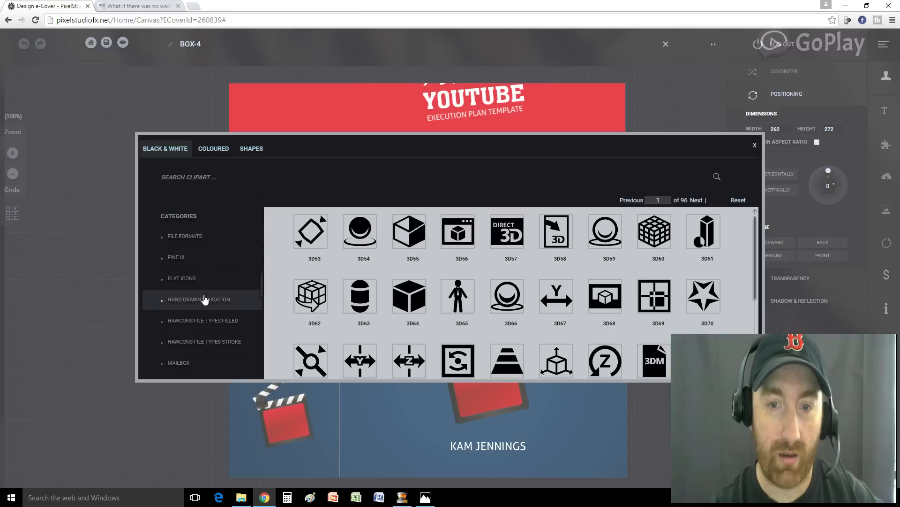
pyautogui.scroll(-5, 462, 304)
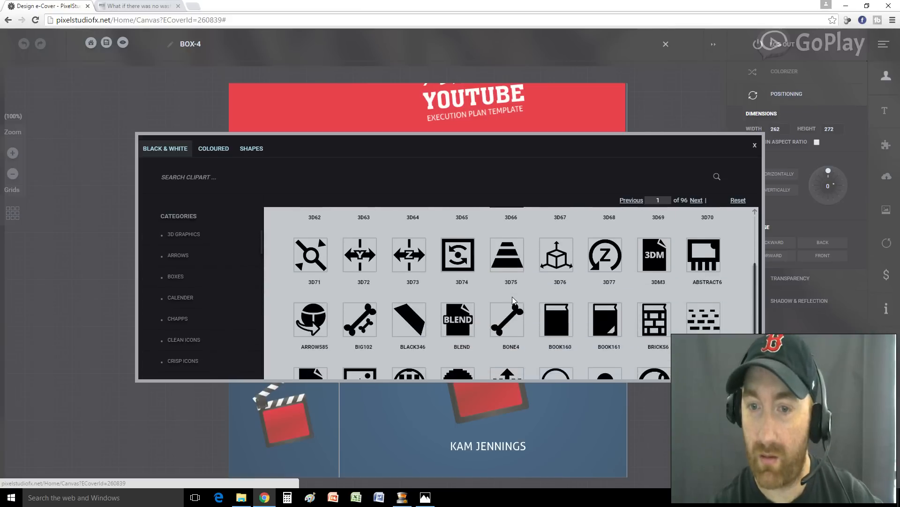
pyautogui.click(215, 149)
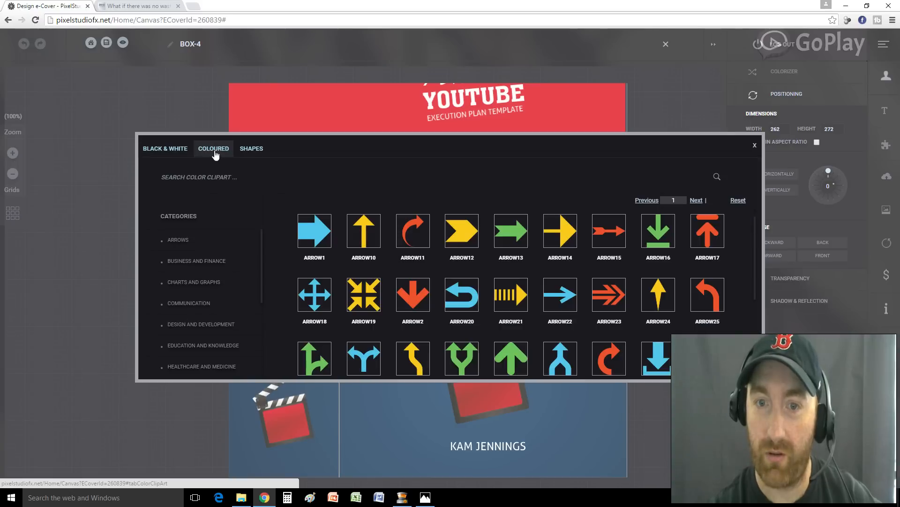
pyautogui.scroll(-3, 559, 276)
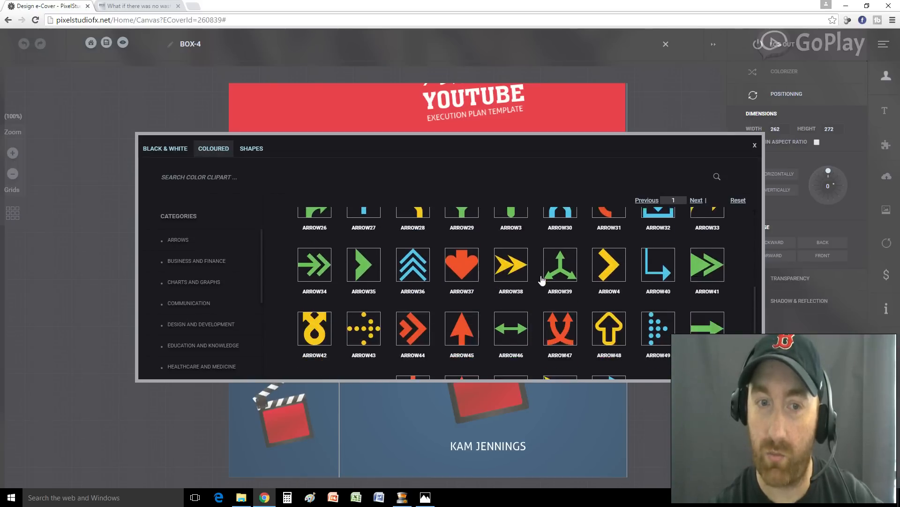
pyautogui.click(208, 261)
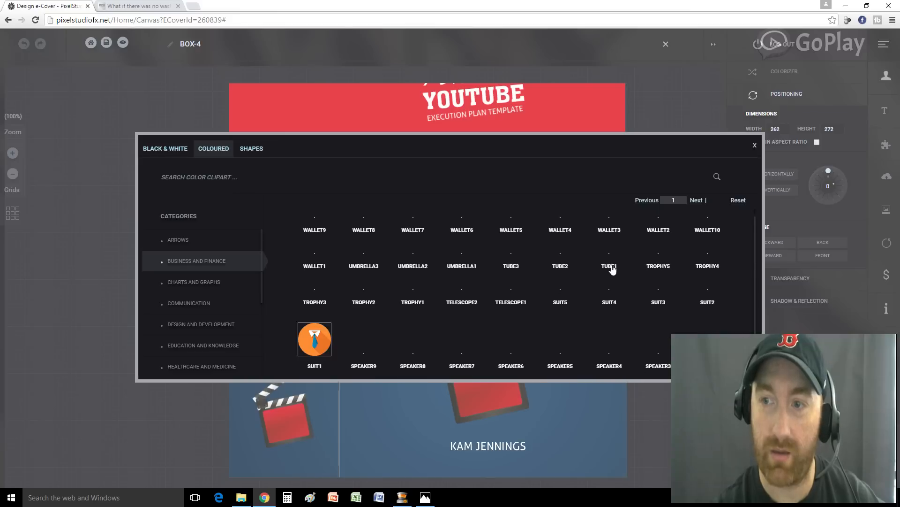
pyautogui.scroll(-4, 607, 273)
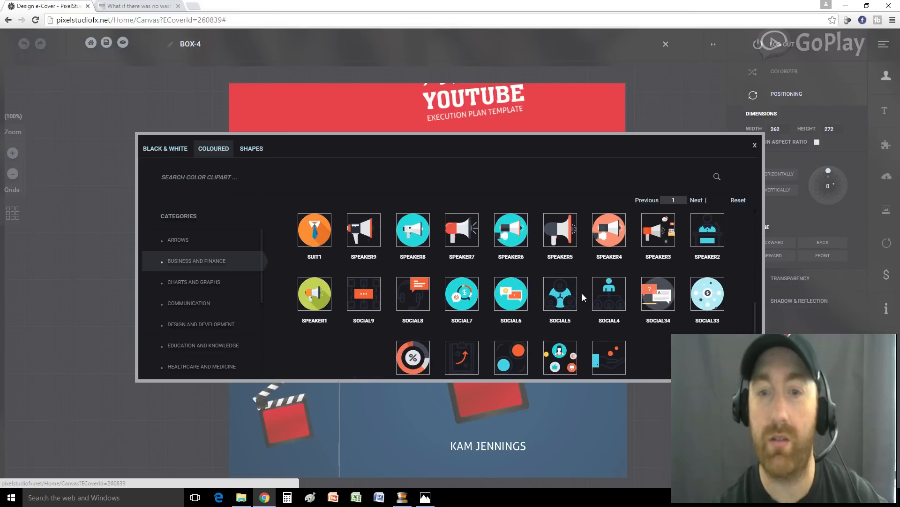
pyautogui.scroll(4, 584, 284)
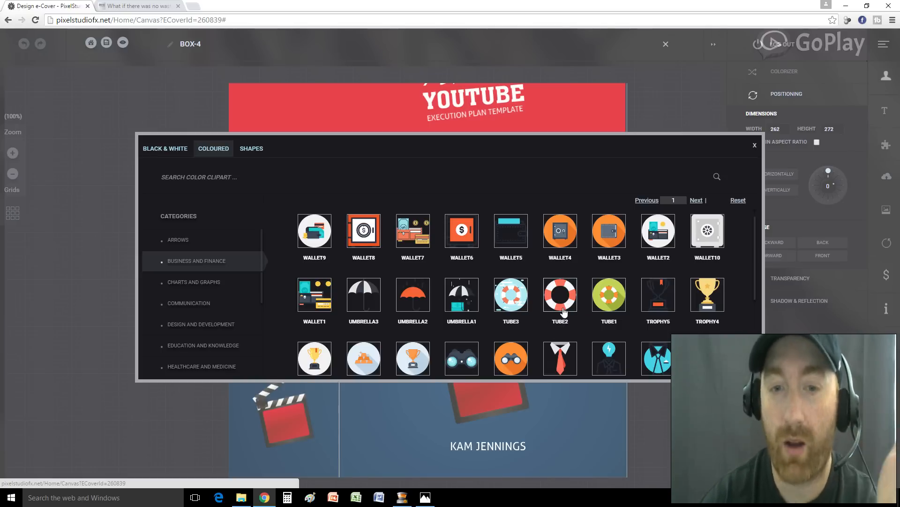
pyautogui.scroll(-5, 468, 307)
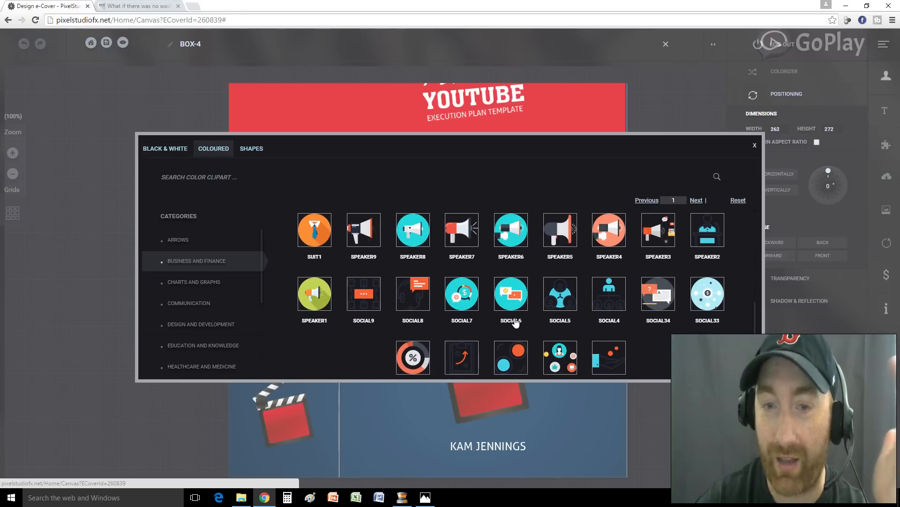
pyautogui.scroll(5, 514, 323)
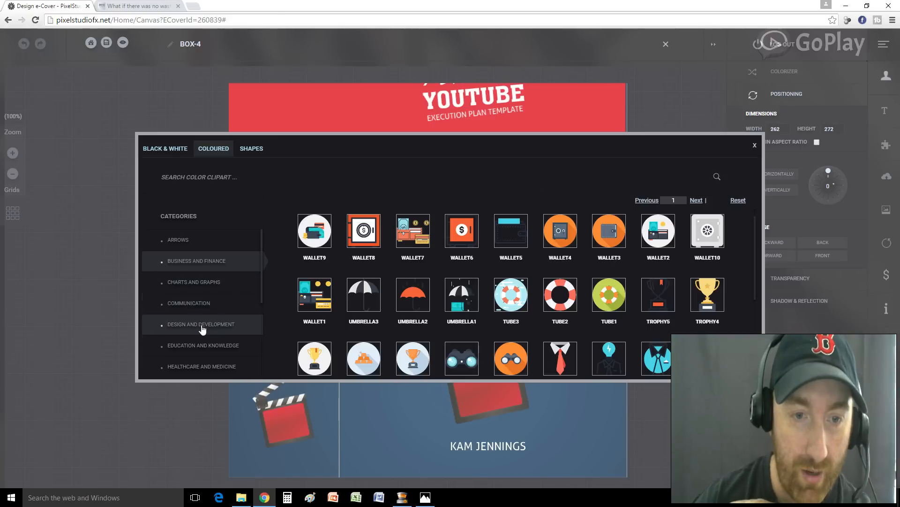
pyautogui.click(755, 147)
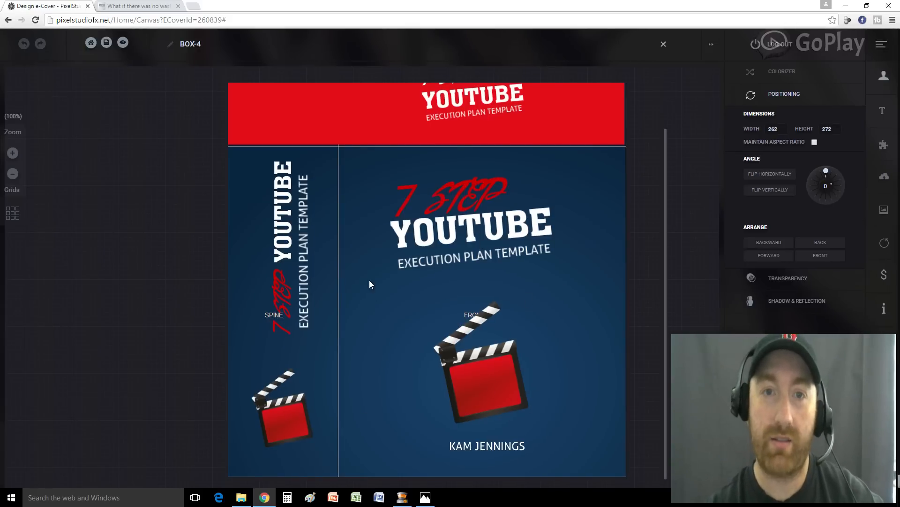
# On the CD design, replace the red word 'You' with '7 Step'
pyautogui.scroll(1, 369, 280)
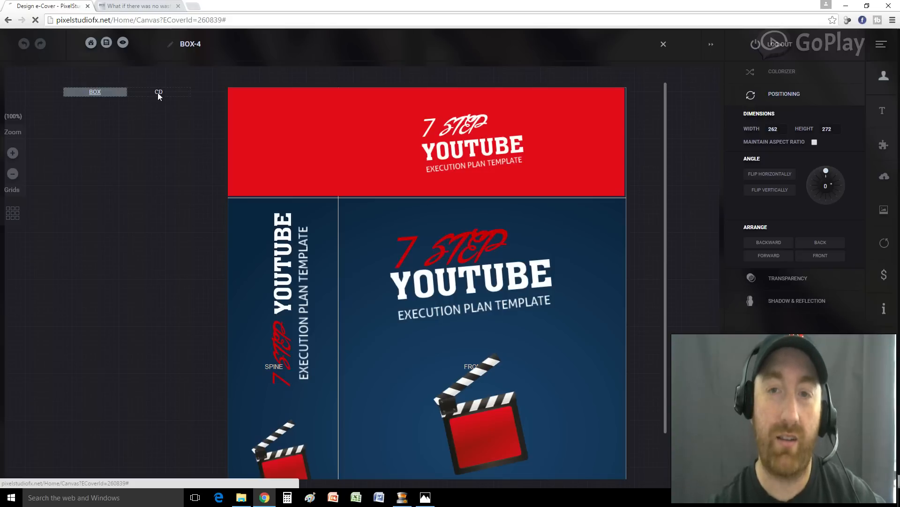
pyautogui.click(158, 94)
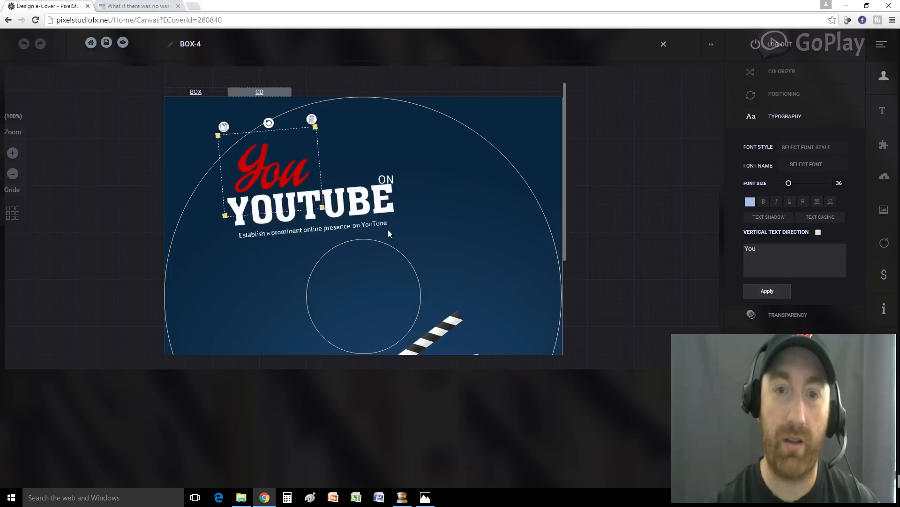
pyautogui.doubleClick(750, 249)
pyautogui.write('7 Step')
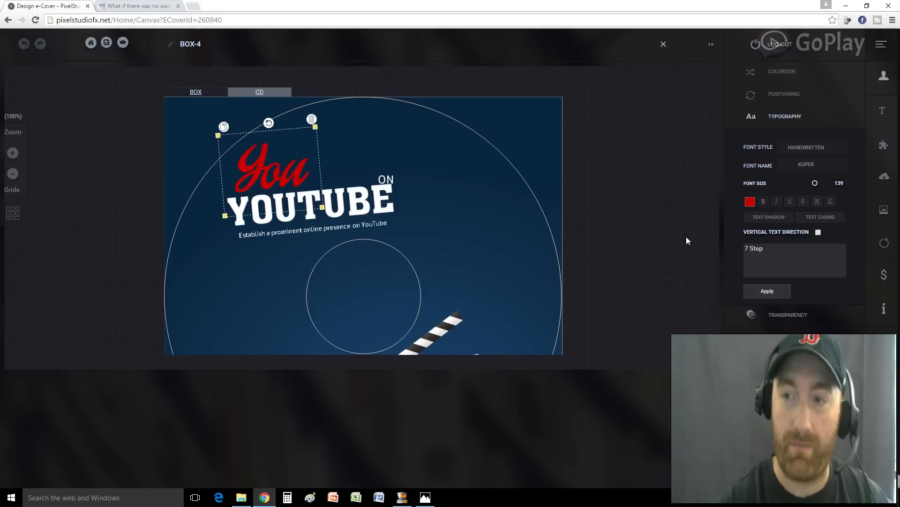
pyautogui.click(767, 292)
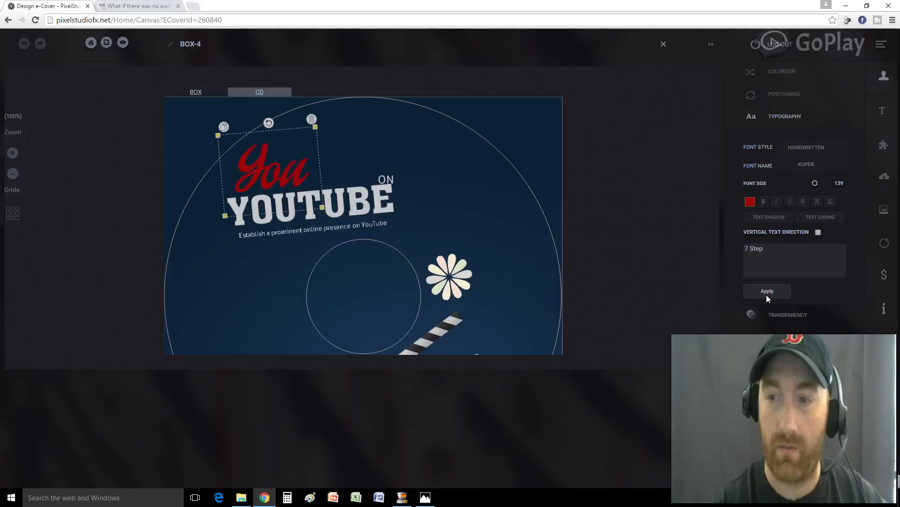
# Delete the small ON, move YOUTUBE up and right, and mark the subtitle text for replacement
pyautogui.click(386, 180)
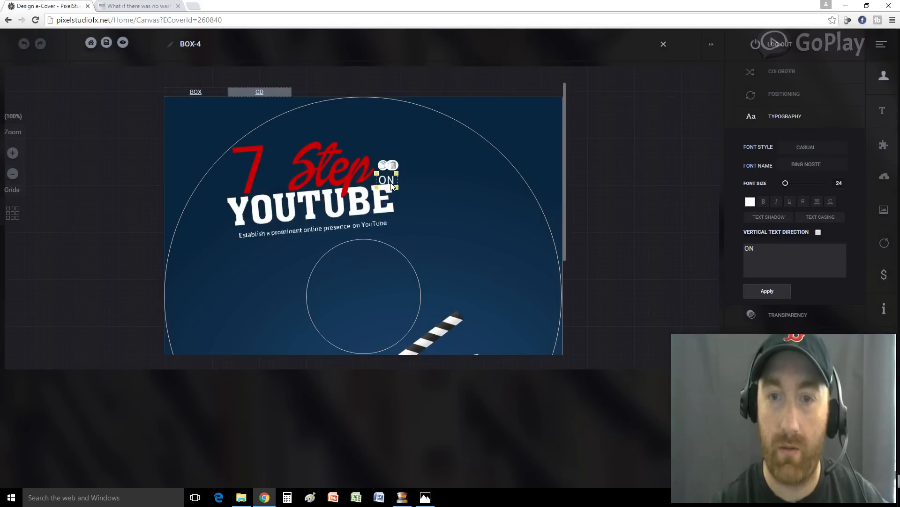
pyautogui.click(395, 166)
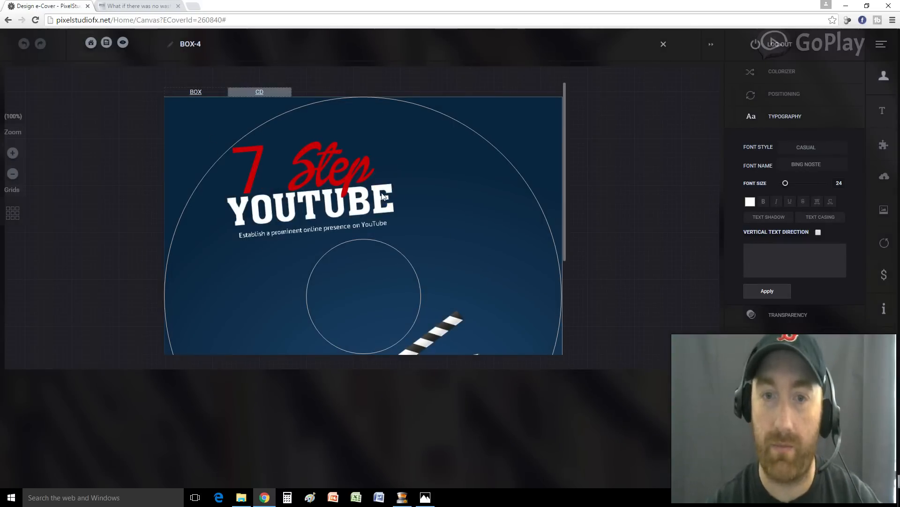
pyautogui.click(328, 214)
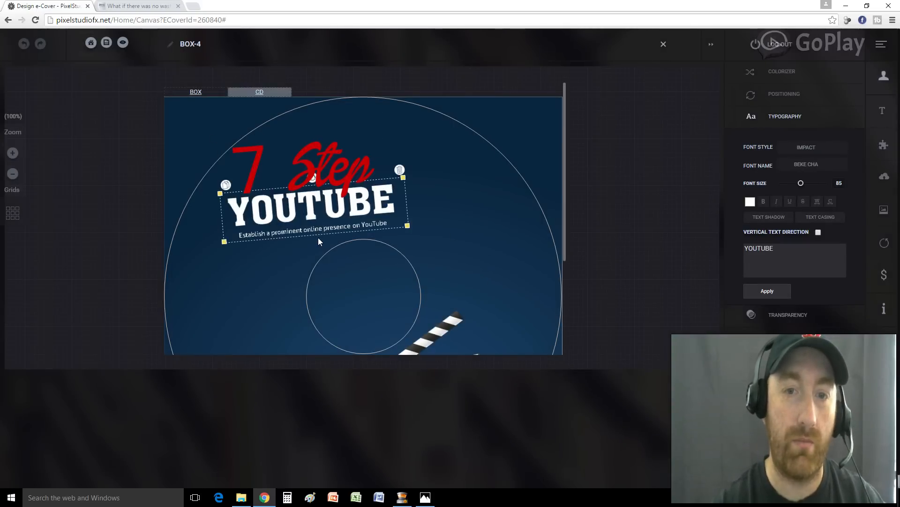
pyautogui.click(318, 237)
pyautogui.click(323, 209)
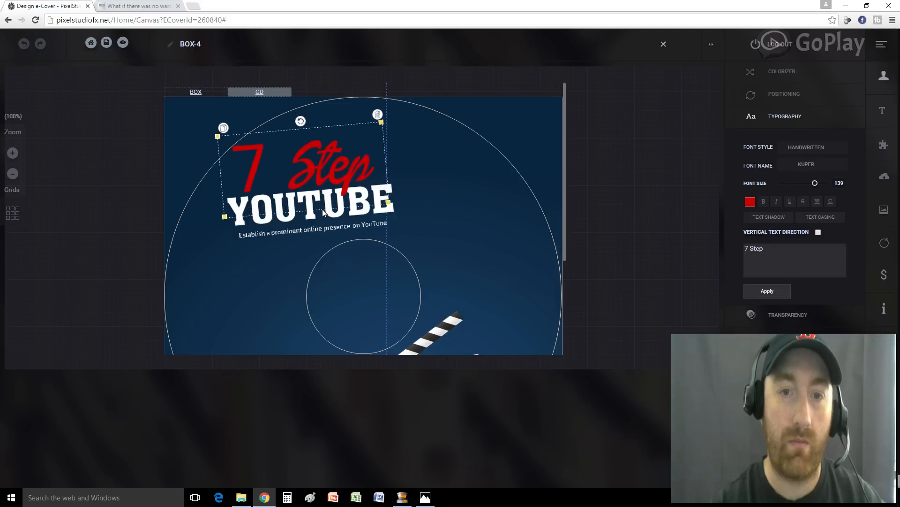
pyautogui.click(310, 235)
pyautogui.moveTo(313, 224); pyautogui.dragTo(344, 207)
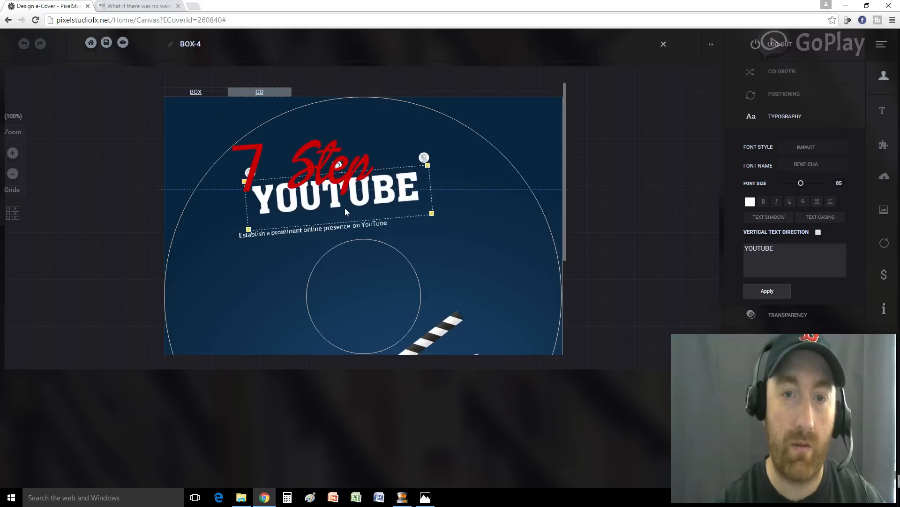
pyautogui.click(328, 229)
pyautogui.moveTo(810, 257); pyautogui.dragTo(732, 250)
# Change the disc subtitle to 'Execution Plan Template' and widen its text box
pyautogui.write('Ex')
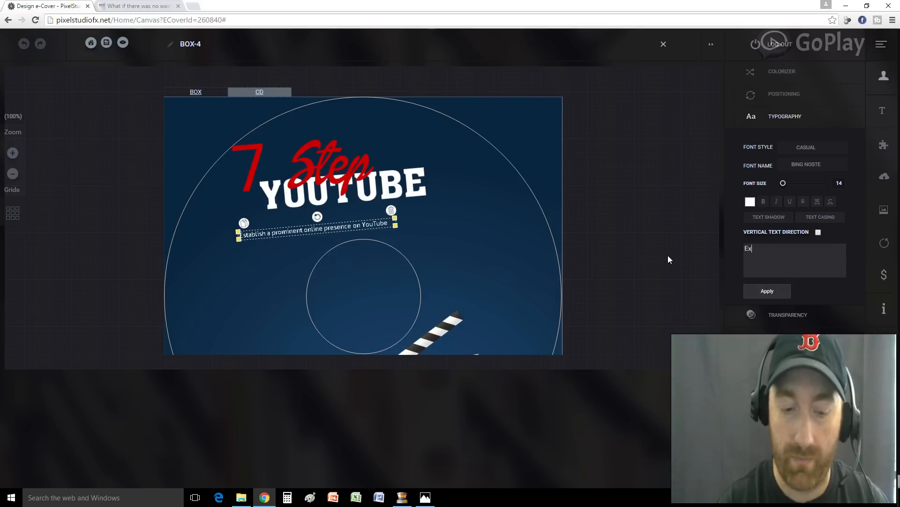
pyautogui.write('ecution Plan')
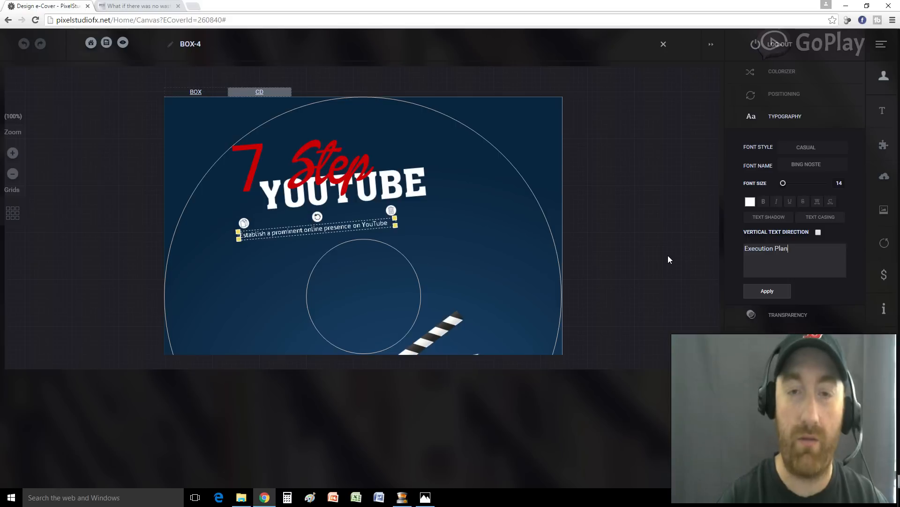
pyautogui.write('Template')
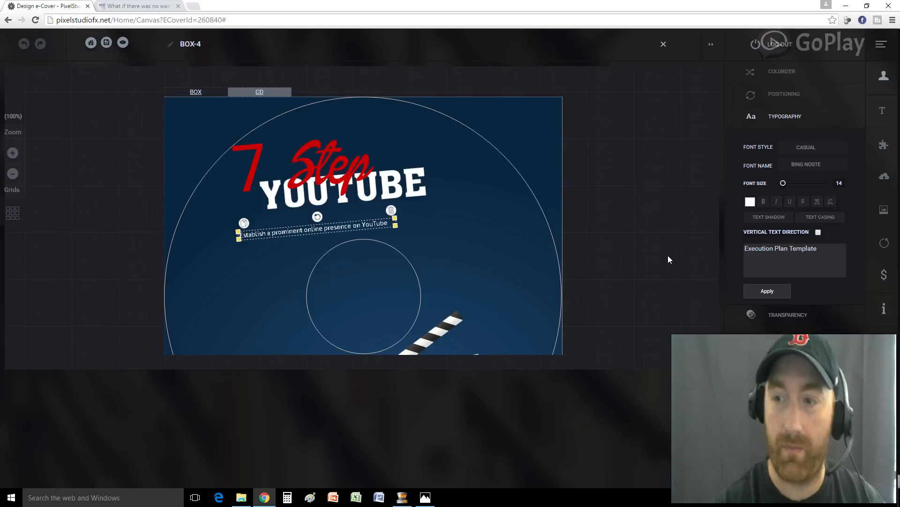
pyautogui.click(767, 291)
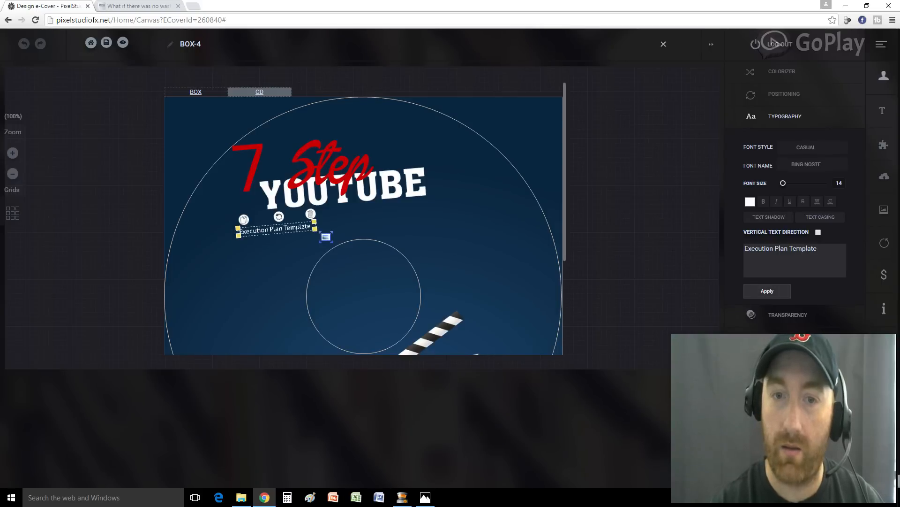
pyautogui.moveTo(319, 231); pyautogui.dragTo(332, 230)
pyautogui.click(411, 234)
pyautogui.click(370, 221)
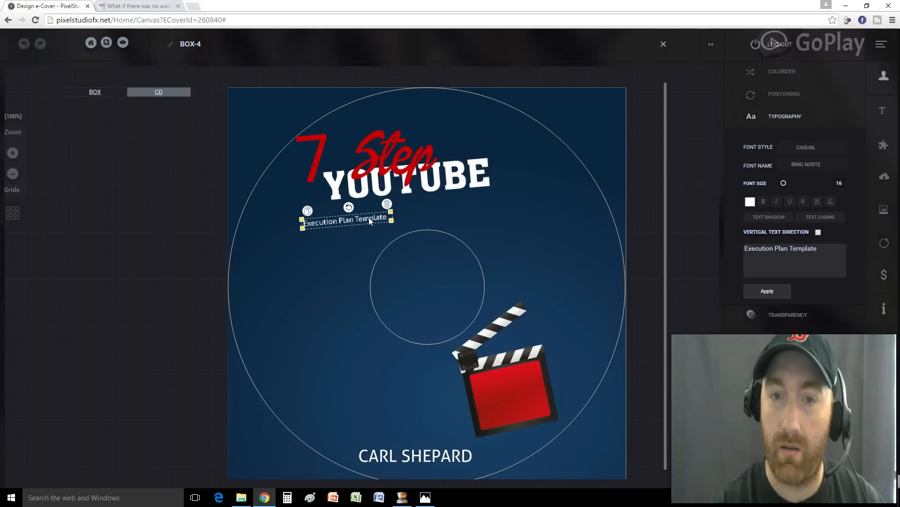
# Enlarge the subtitle to size 32 and position it just beneath YOUTUBE
pyautogui.moveTo(400, 219); pyautogui.dragTo(478, 206)
pyautogui.click(418, 215)
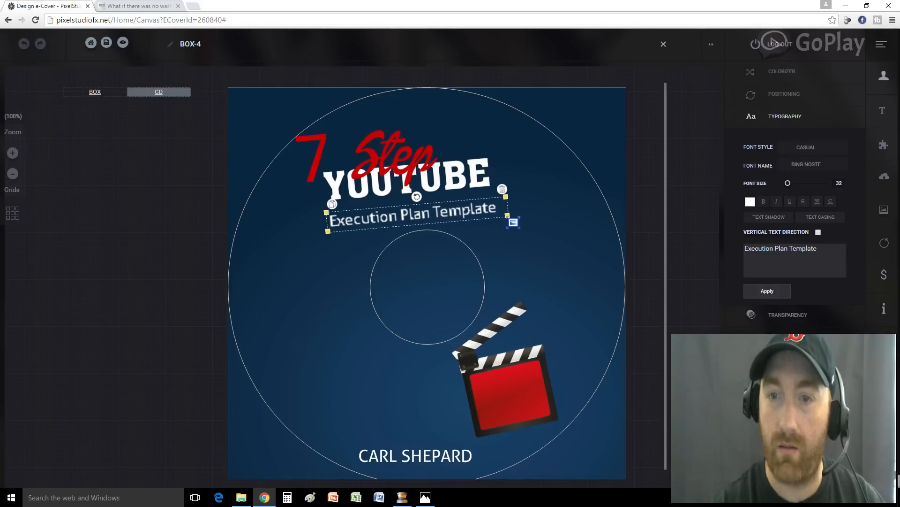
pyautogui.moveTo(458, 180); pyautogui.dragTo(442, 201)
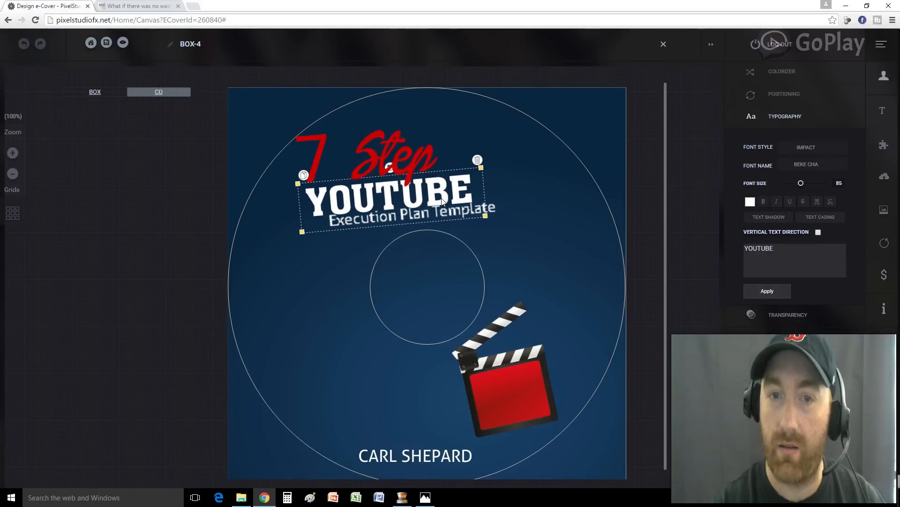
pyautogui.click(496, 212)
pyautogui.moveTo(495, 214); pyautogui.dragTo(479, 218)
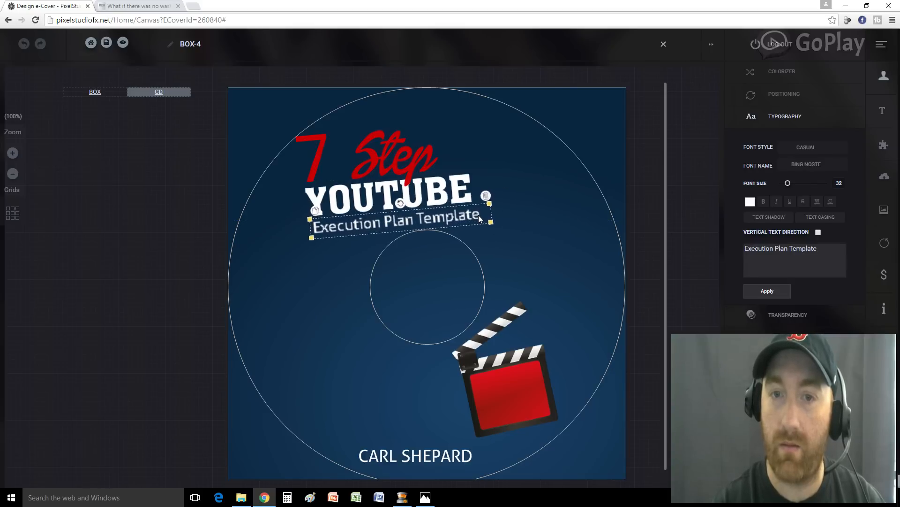
pyautogui.click(537, 246)
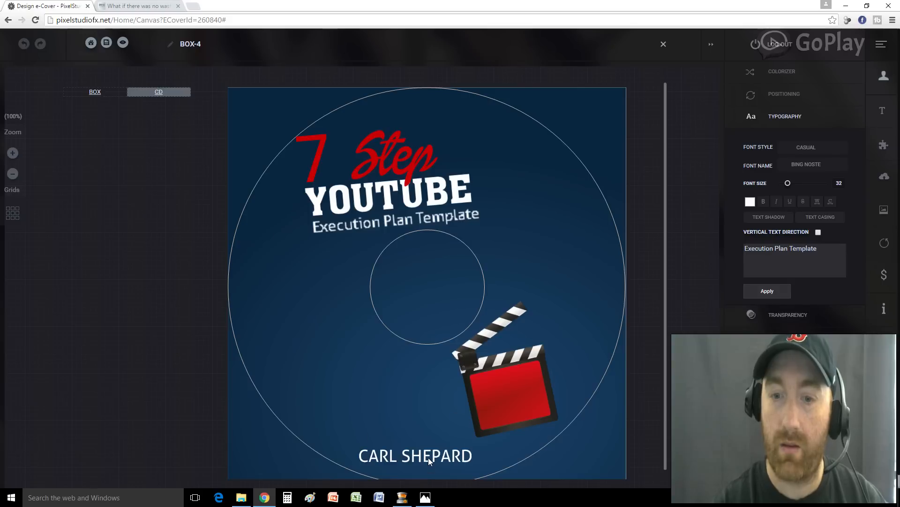
# Replace the author's name at the disc bottom with the new name in all capitals
pyautogui.click(441, 458)
pyautogui.doubleClick(441, 457)
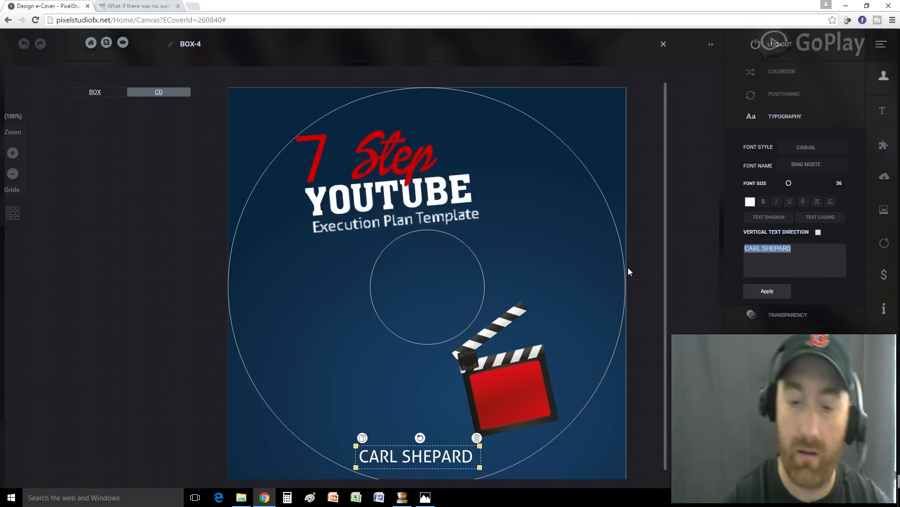
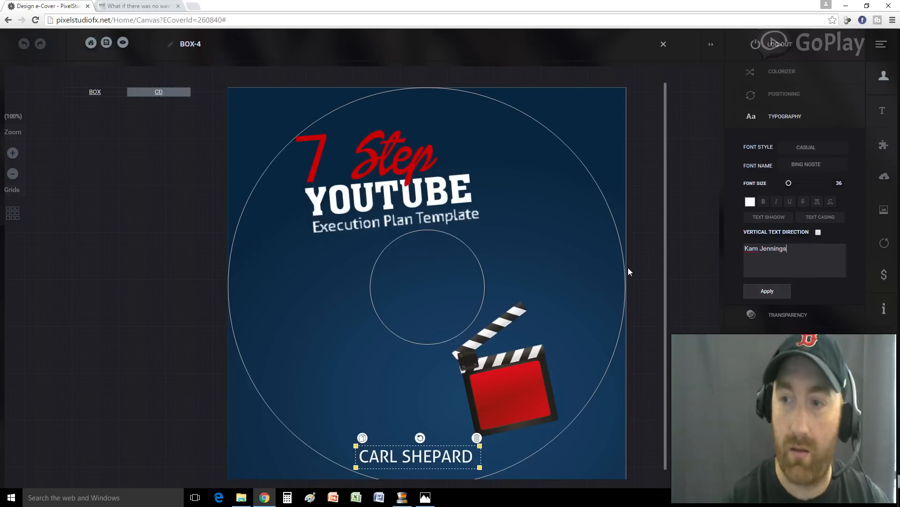
pyautogui.click(753, 294)
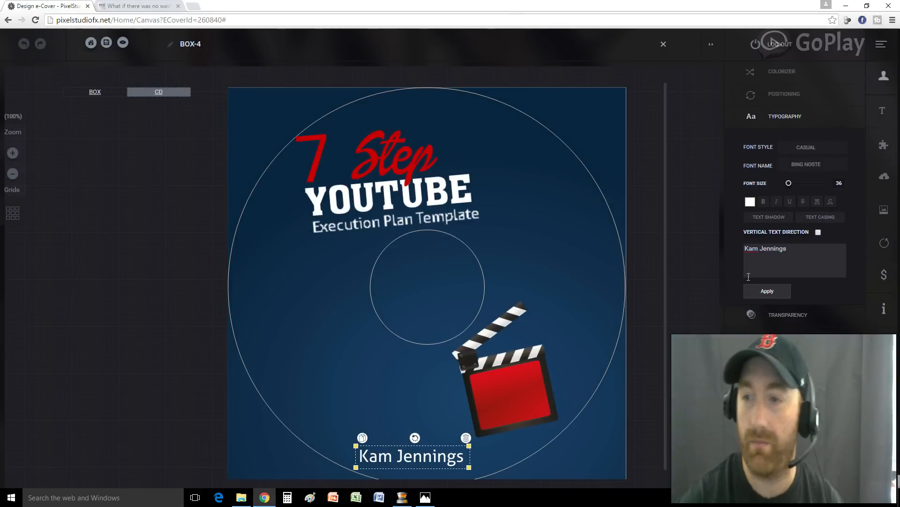
pyautogui.tripleClick(792, 253)
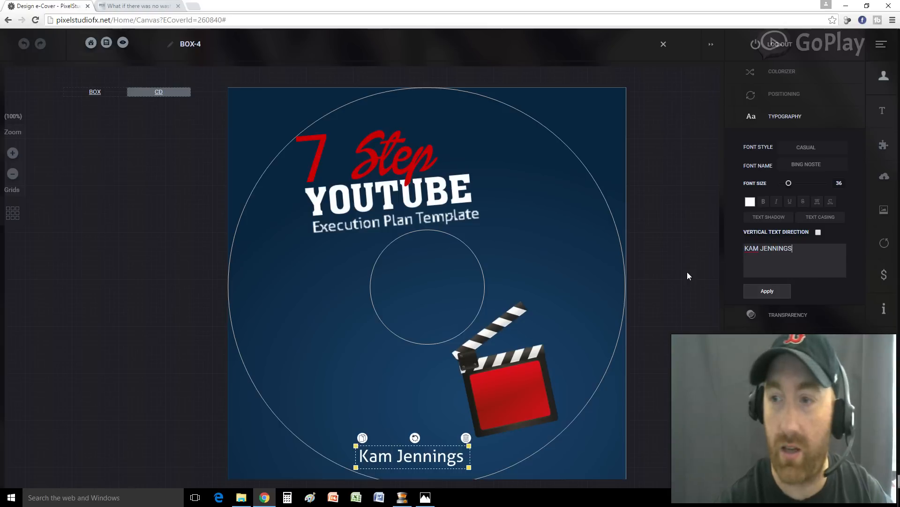
pyautogui.click(780, 294)
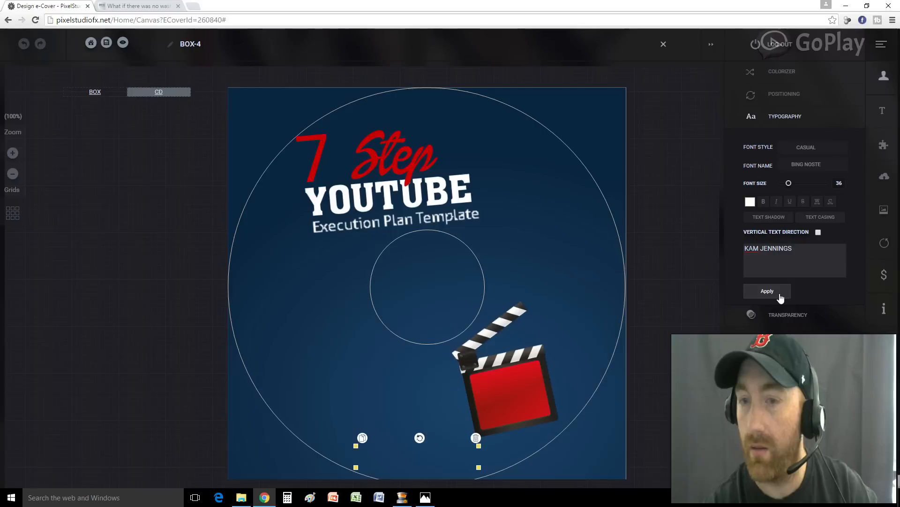
# Try the Grunge fonts Cenvinio and Dirty Thing on the author's name
pyautogui.click(811, 149)
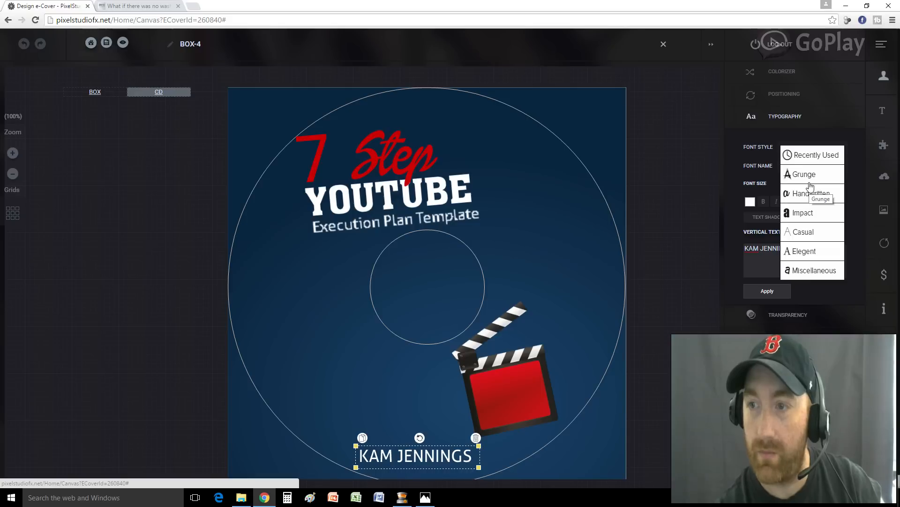
pyautogui.click(807, 179)
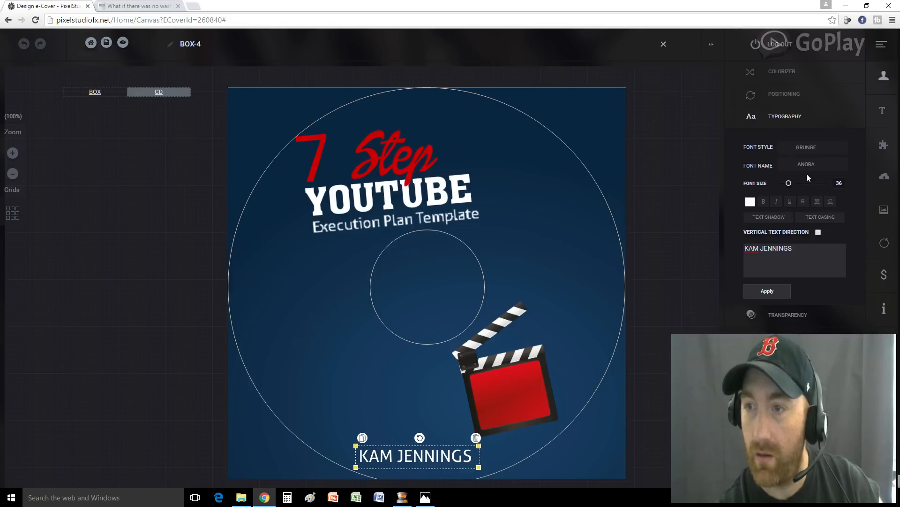
pyautogui.click(808, 170)
pyautogui.click(812, 210)
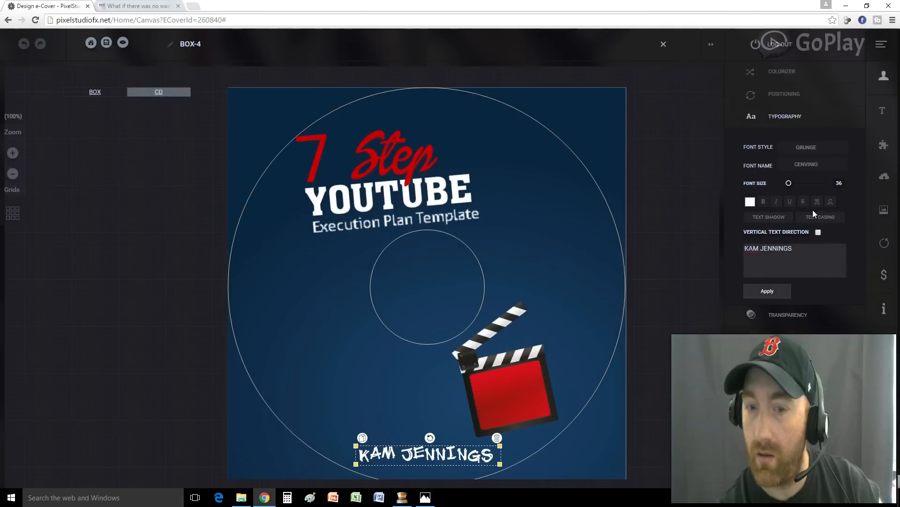
pyautogui.click(823, 166)
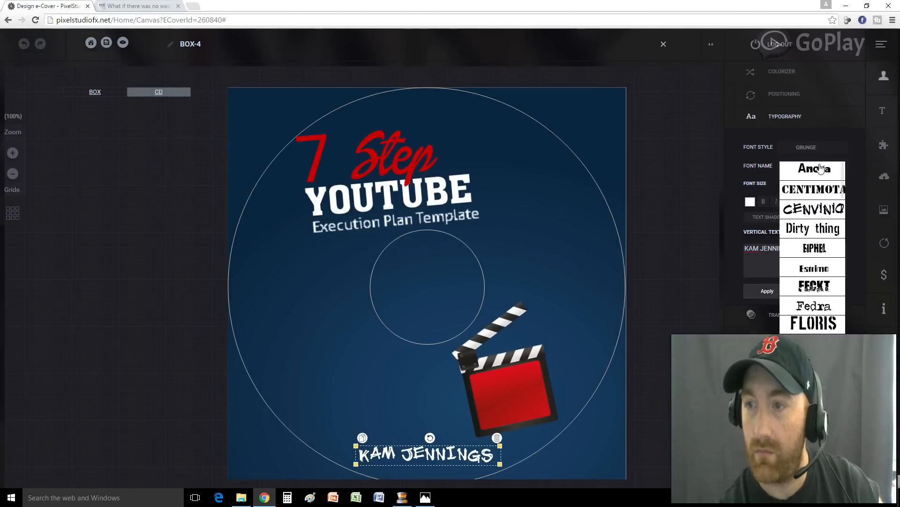
pyautogui.click(818, 229)
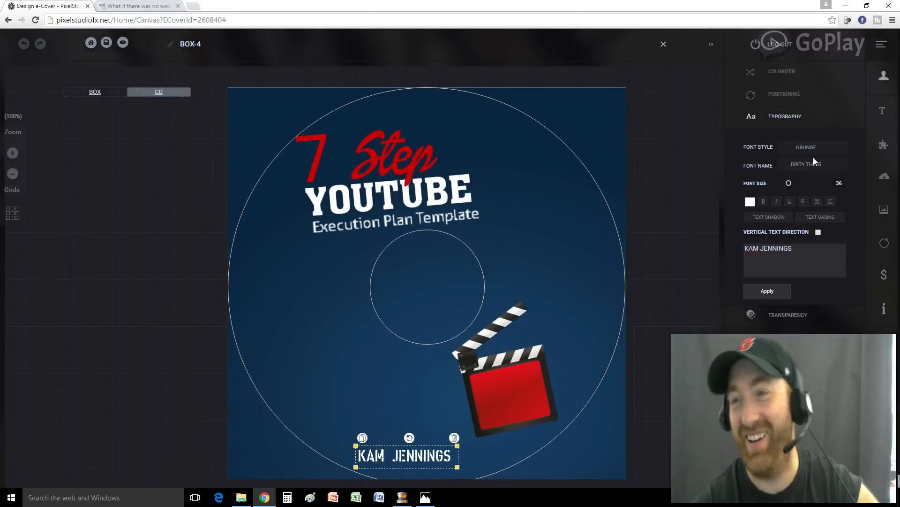
pyautogui.click(809, 164)
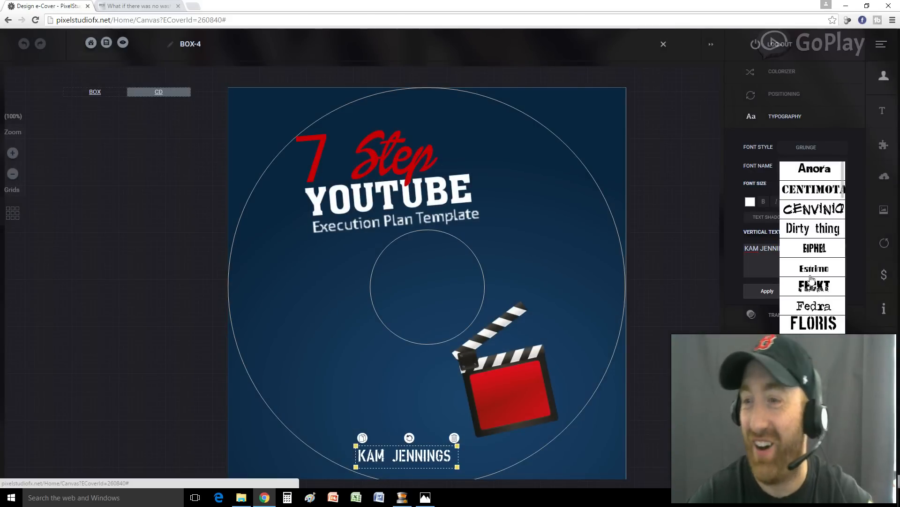
pyautogui.scroll(-2, 814, 286)
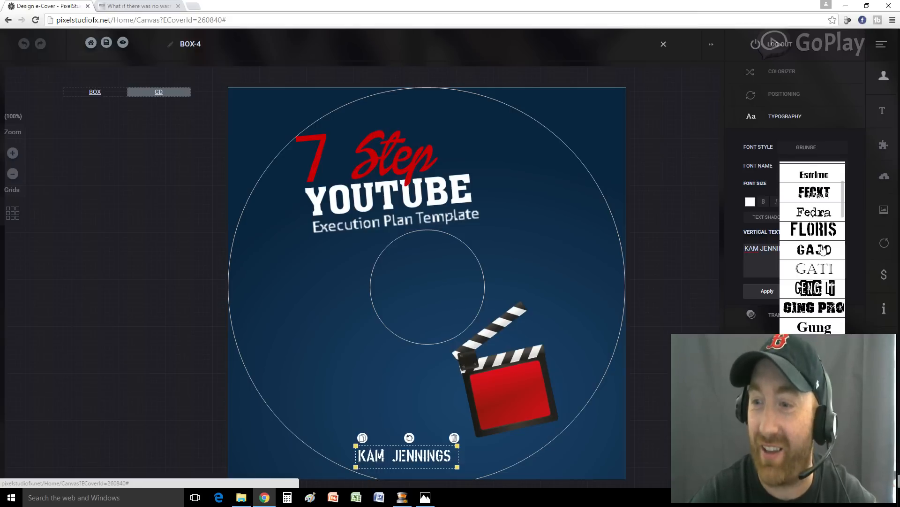
pyautogui.scroll(2, 822, 253)
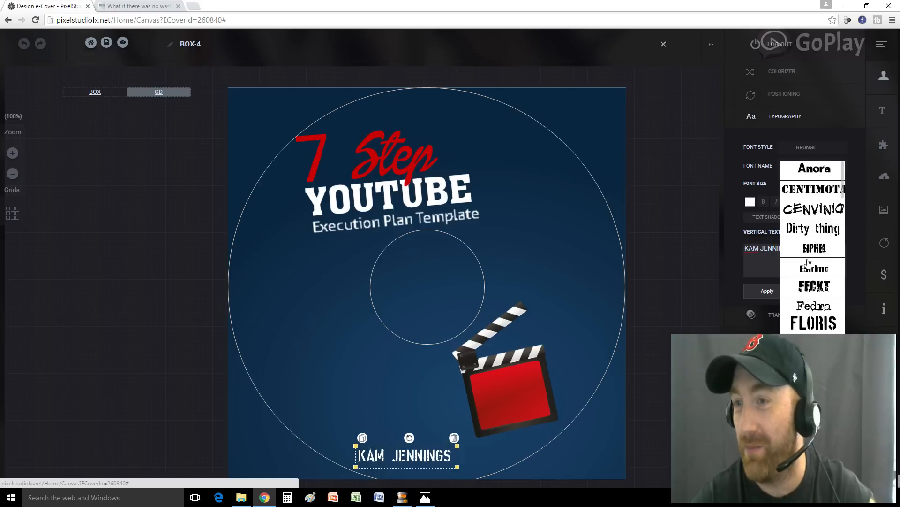
# Set the name to the Impact style Ati Sunter font and stretch it wider
pyautogui.click(807, 145)
pyautogui.click(806, 146)
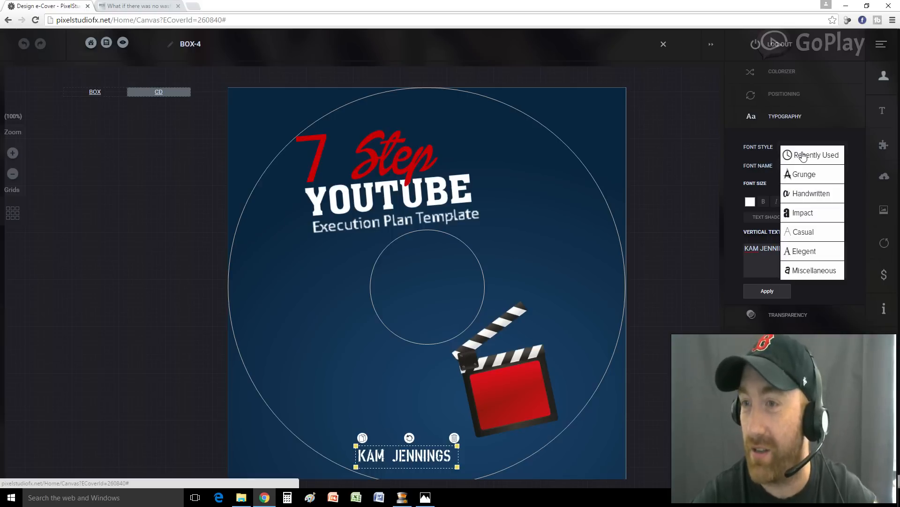
pyautogui.click(803, 214)
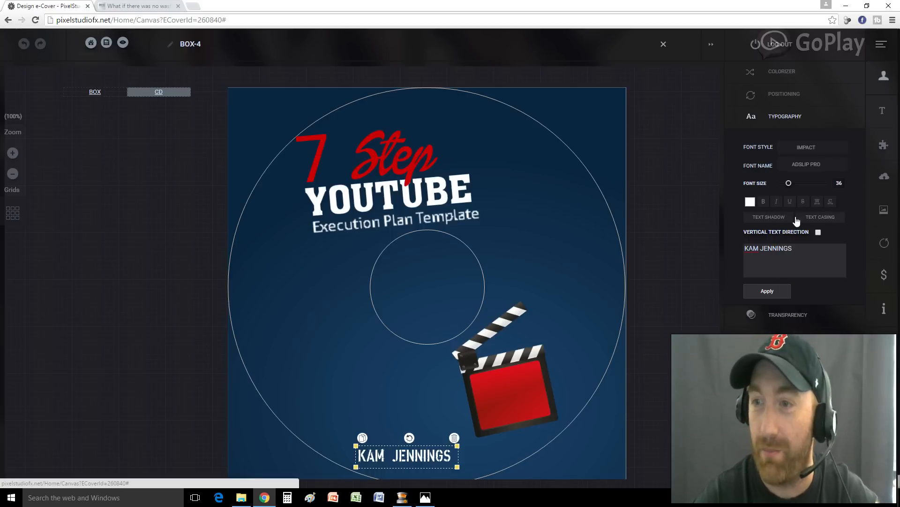
pyautogui.click(808, 166)
pyautogui.click(810, 225)
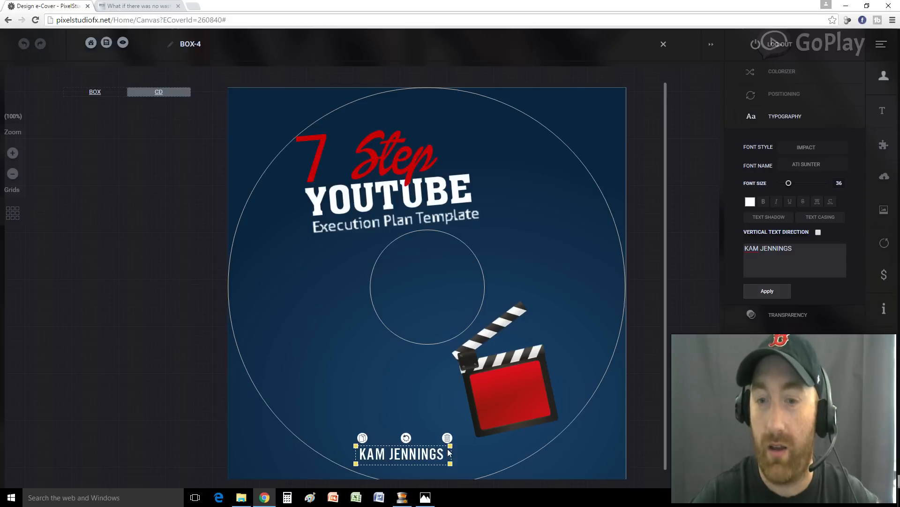
pyautogui.moveTo(451, 454); pyautogui.dragTo(479, 454)
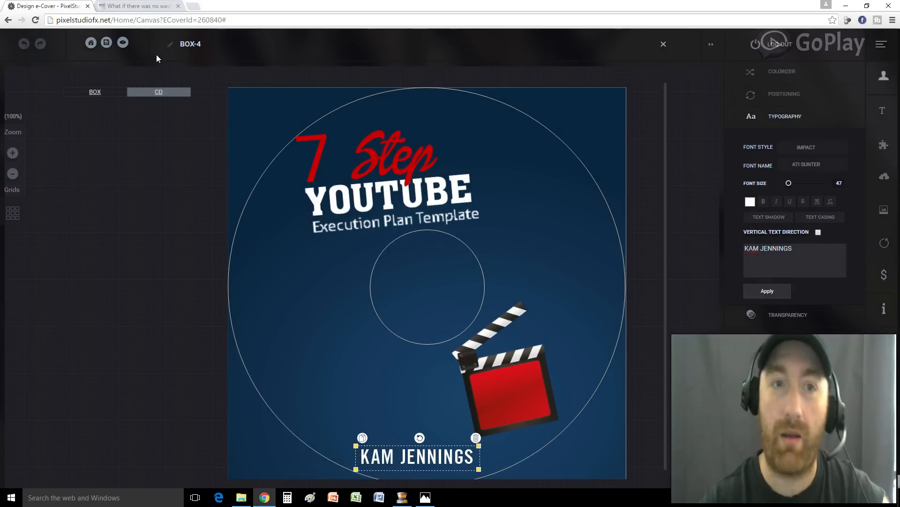
# On the box front, give the author's name the Impact › Ati Sunter font and enlarge it to size 41
pyautogui.click(95, 92)
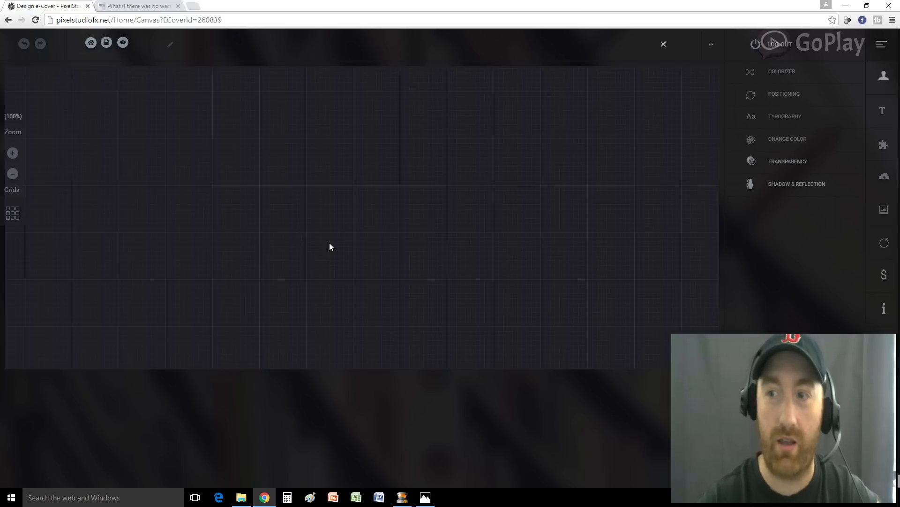
pyautogui.scroll(-4, 446, 264)
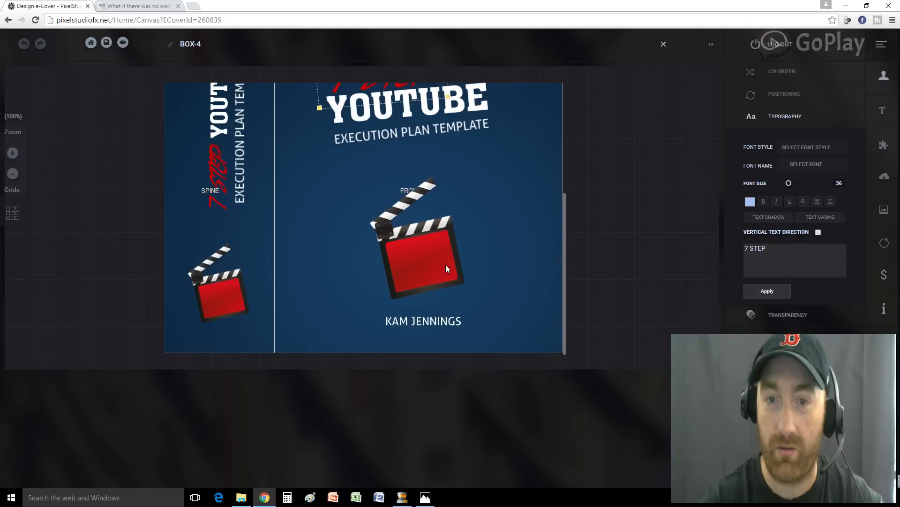
pyautogui.click(421, 323)
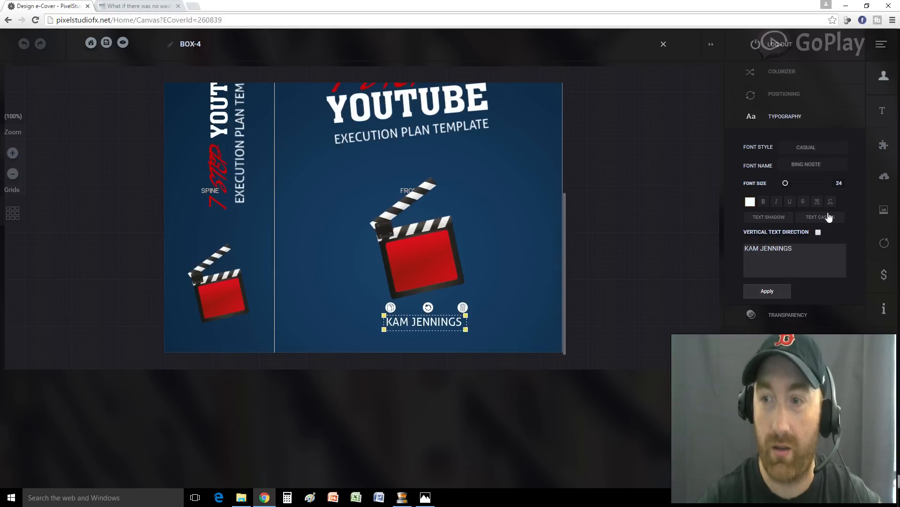
pyautogui.click(810, 148)
pyautogui.click(804, 214)
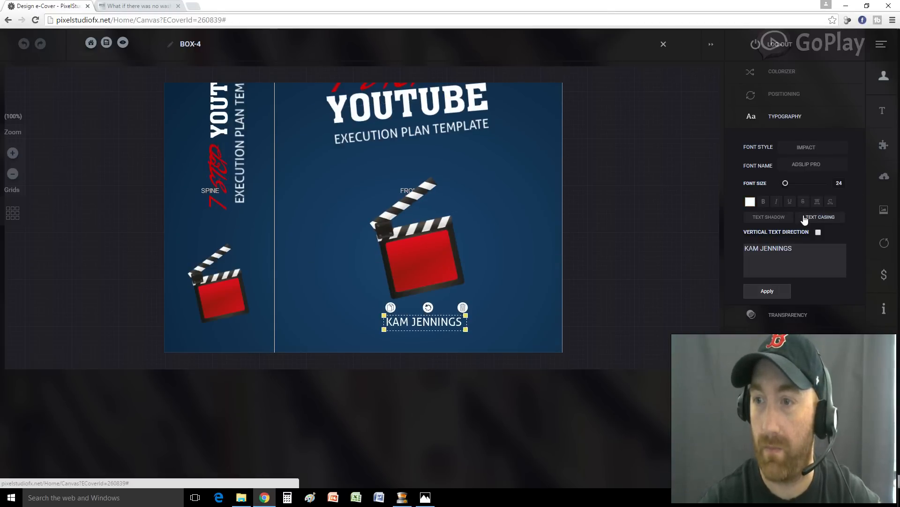
pyautogui.click(819, 168)
pyautogui.click(813, 229)
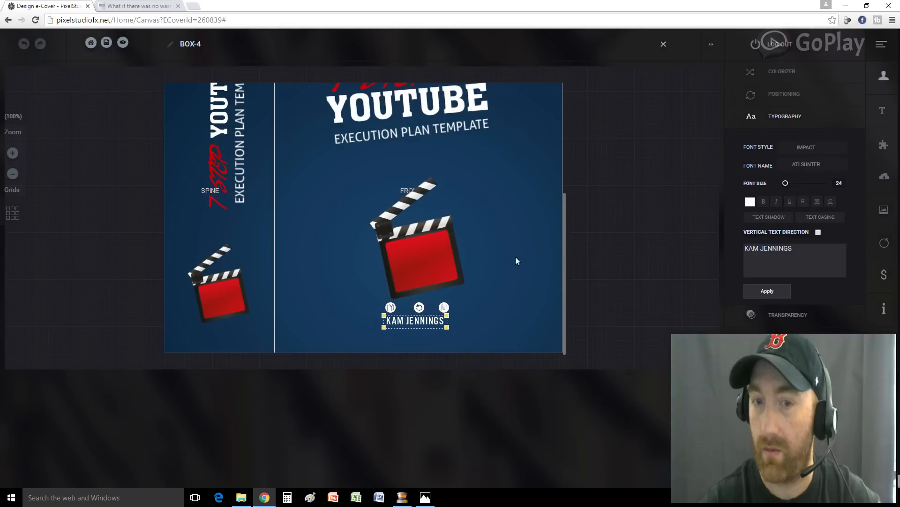
pyautogui.moveTo(449, 328); pyautogui.dragTo(466, 337)
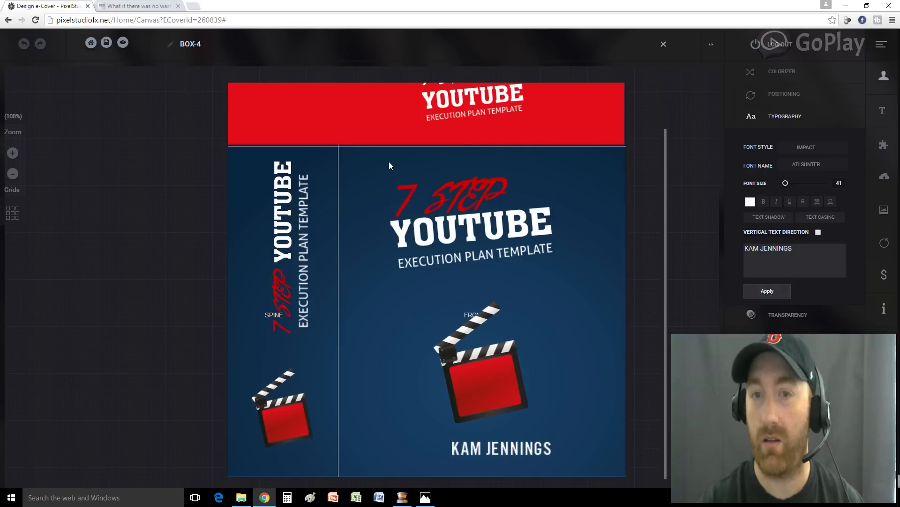
# Paste 'Epic Conversions Presents...' as a new text element onto the front cover
pyautogui.click(883, 112)
pyautogui.write('EPIC CONVERSIONS PRESENTS...')
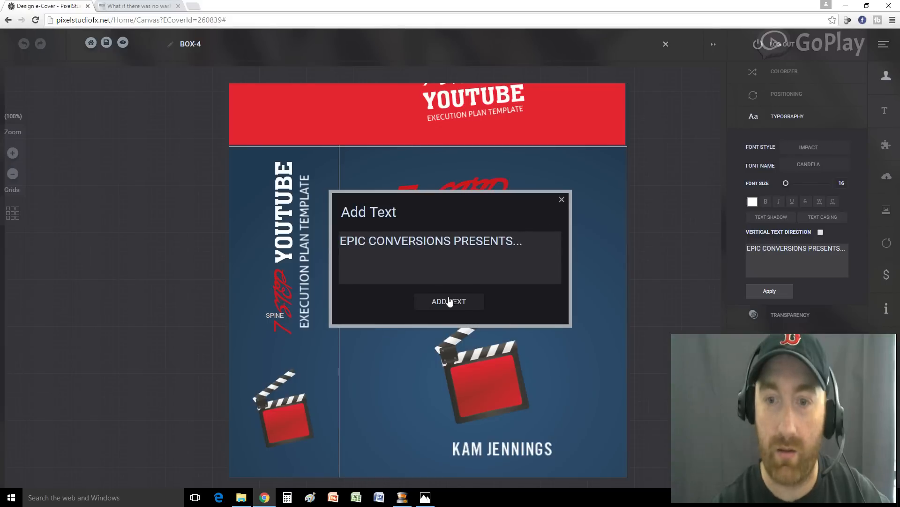
pyautogui.click(430, 301)
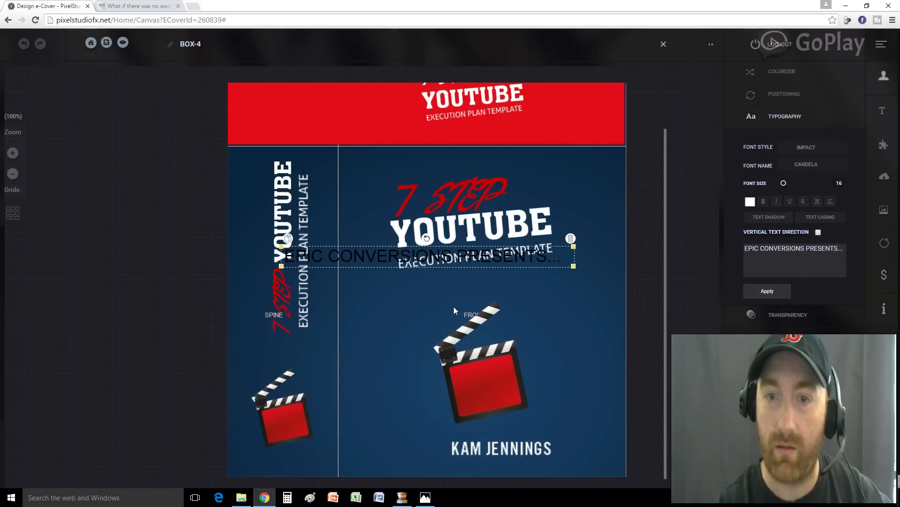
pyautogui.moveTo(471, 262); pyautogui.dragTo(516, 255)
# Set the new text to the Candela font, move it to the cover's top, and make it yellow
pyautogui.click(811, 148)
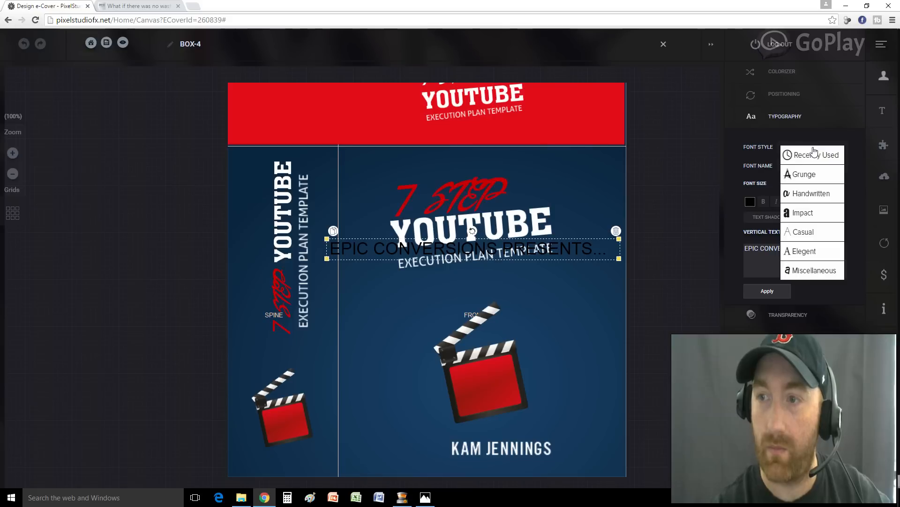
pyautogui.click(813, 213)
pyautogui.click(823, 172)
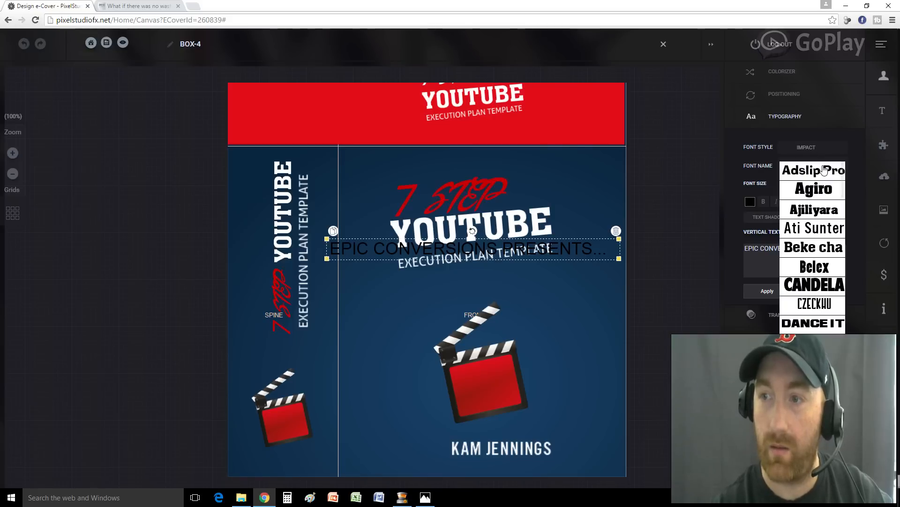
pyautogui.click(805, 281)
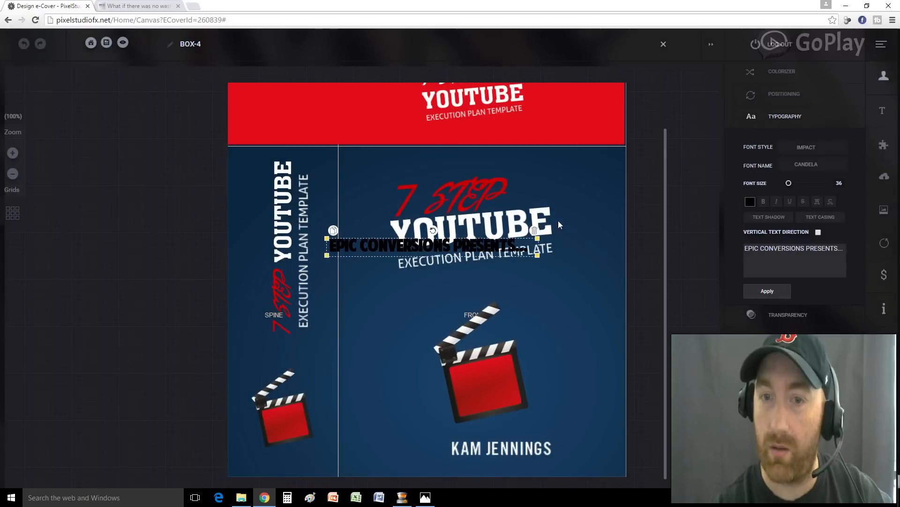
pyautogui.moveTo(516, 250); pyautogui.dragTo(560, 165)
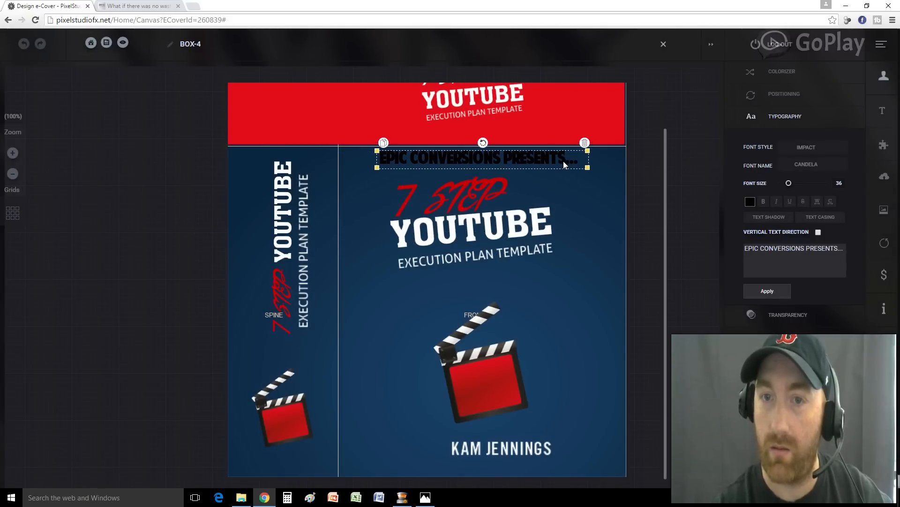
pyautogui.click(751, 202)
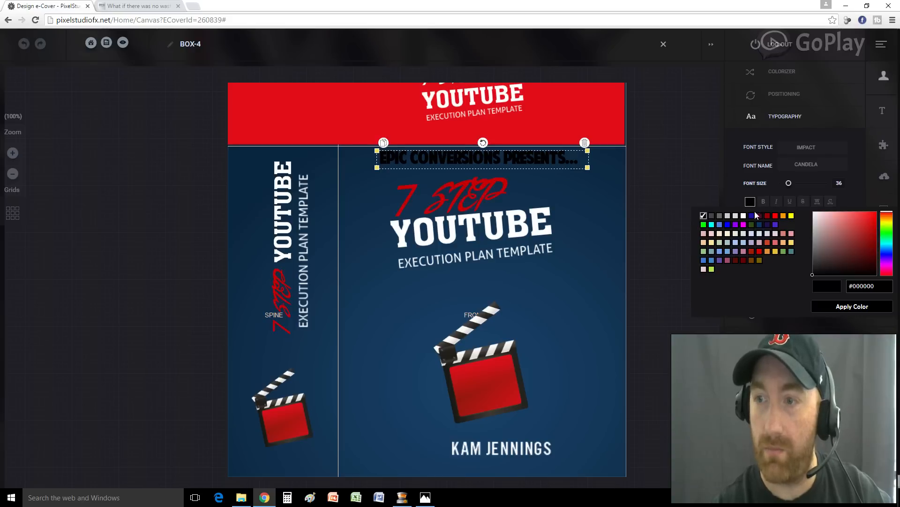
pyautogui.click(791, 215)
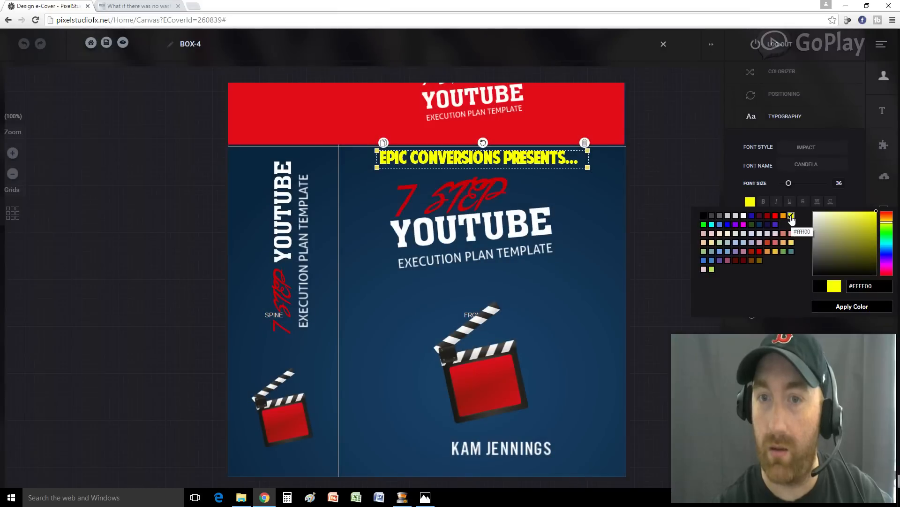
pyautogui.moveTo(499, 163); pyautogui.dragTo(508, 163)
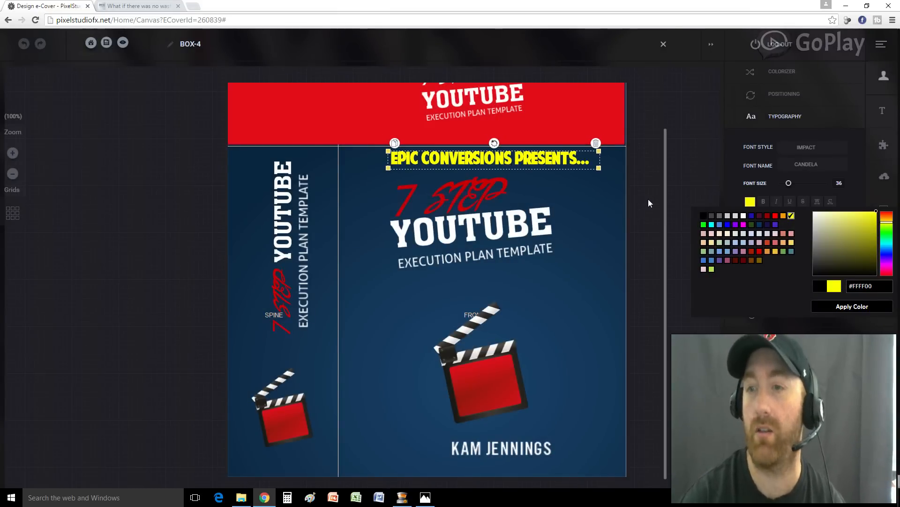
# Switch it to the Ejack font, bold EPIC CONVERSIONS, and remove 'PRESENTS...'
pyautogui.click(813, 165)
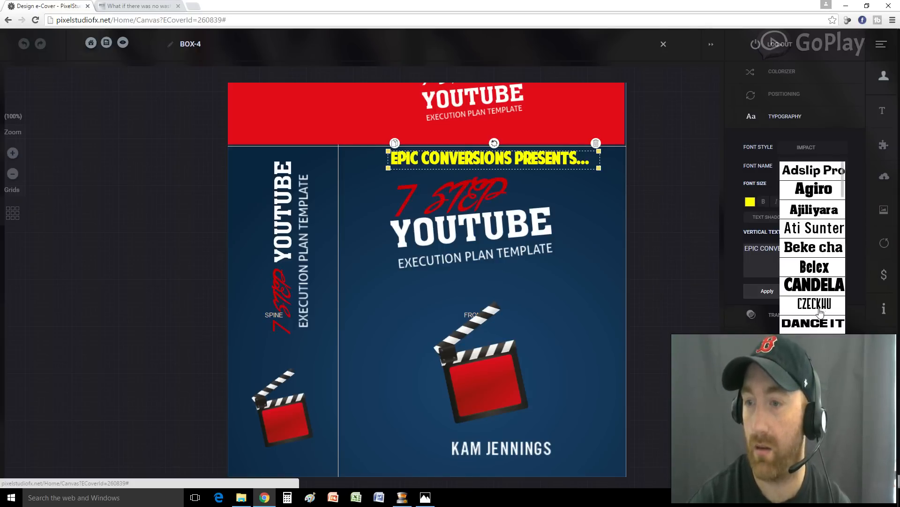
pyautogui.scroll(-2, 820, 311)
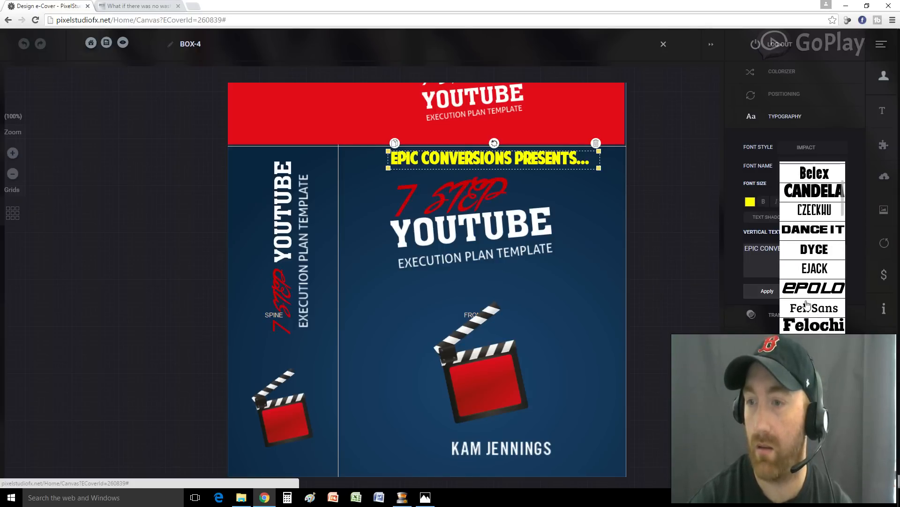
pyautogui.click(805, 271)
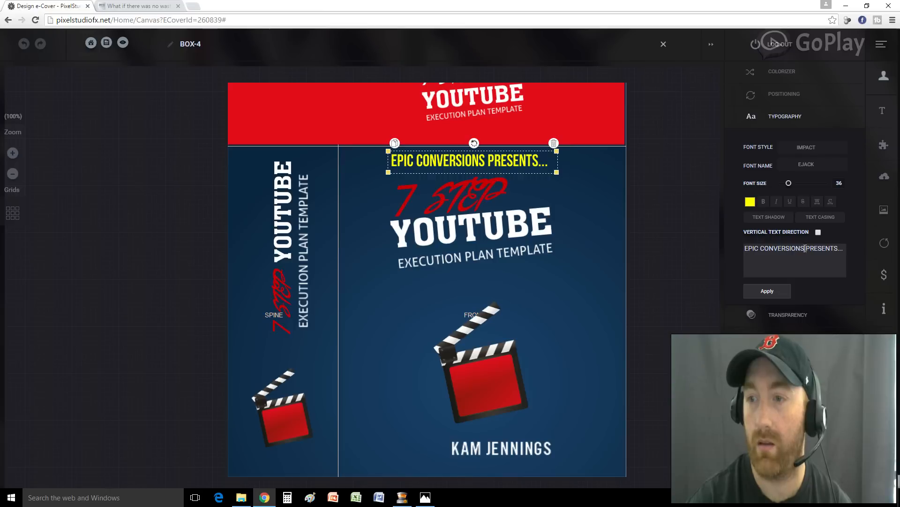
pyautogui.moveTo(805, 249); pyautogui.dragTo(741, 248)
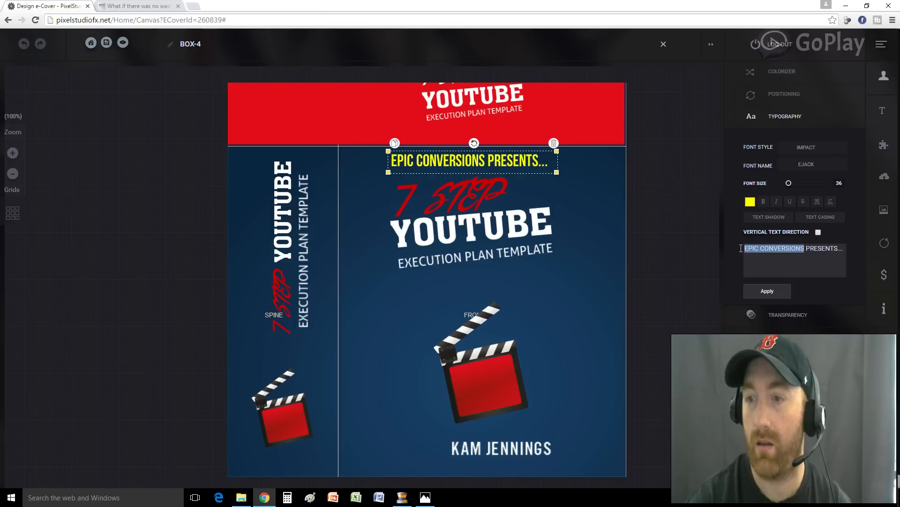
pyautogui.click(764, 202)
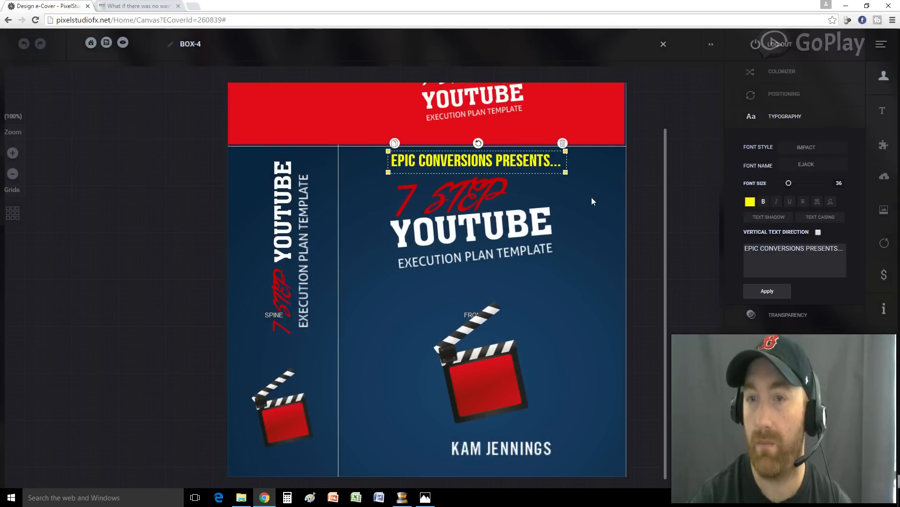
pyautogui.moveTo(805, 248); pyautogui.dragTo(840, 250)
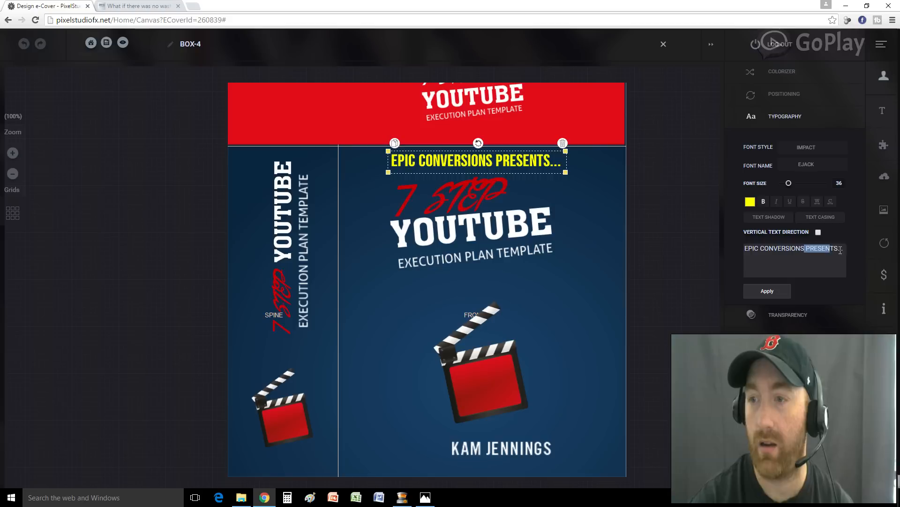
pyautogui.press('BackSpace')
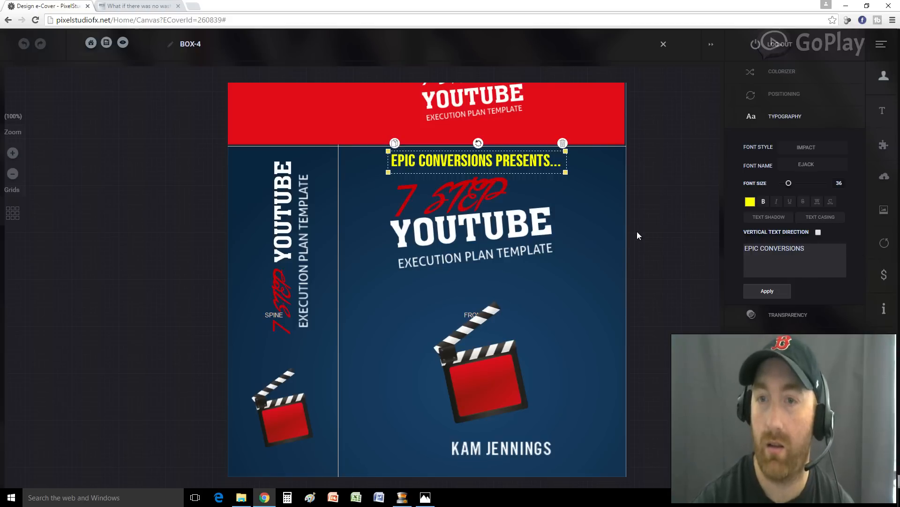
pyautogui.click(768, 291)
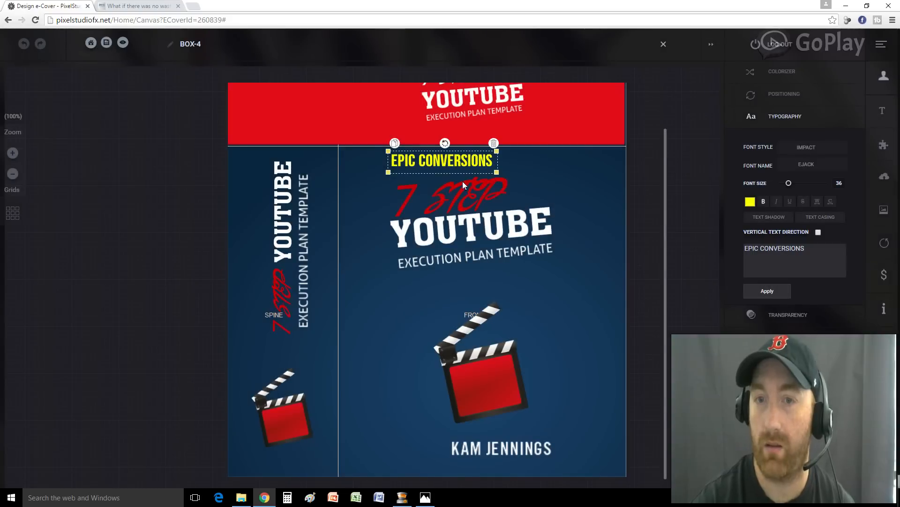
# Nudge the EPIC CONVERSIONS text left to the front cover's upper-left edge
pyautogui.moveTo(460, 164); pyautogui.dragTo(423, 165)
pyautogui.click(492, 165)
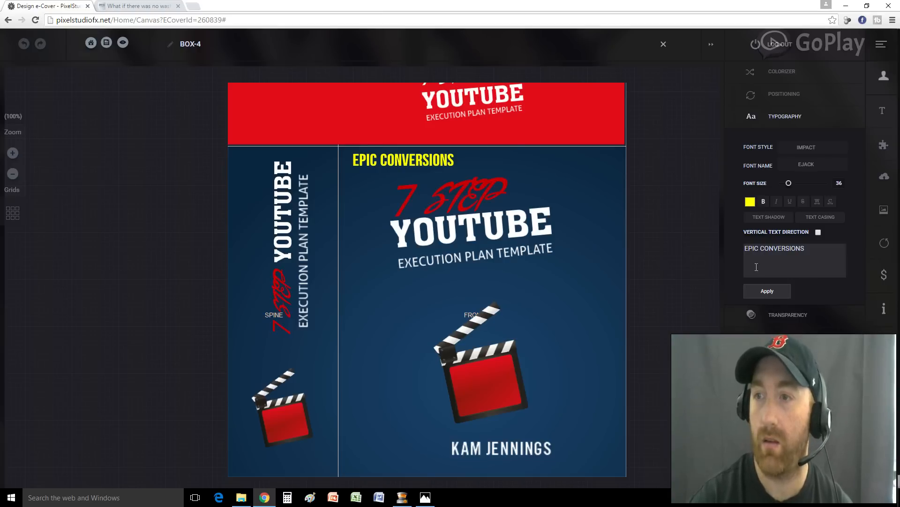
# Add a 'Presents...' text element and place it right after EPIC CONVERSIONS
pyautogui.click(883, 111)
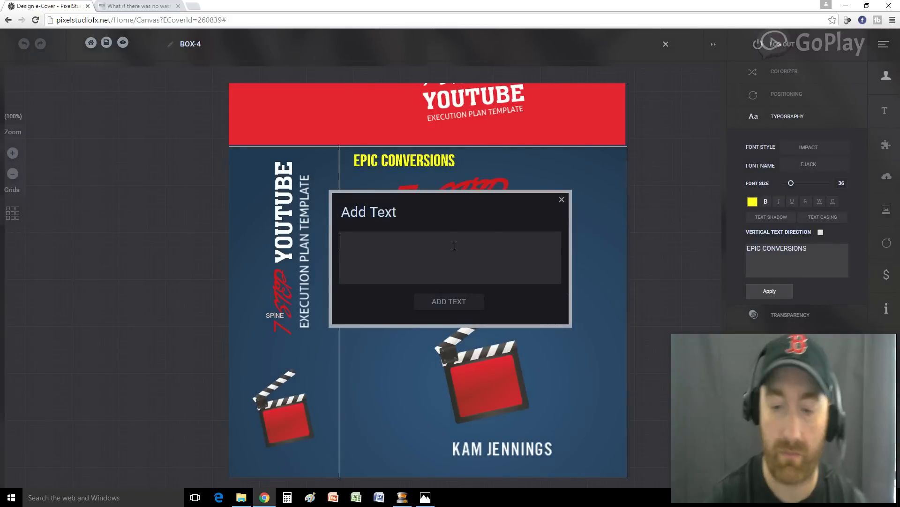
pyautogui.write('Presents...')
pyautogui.click(450, 302)
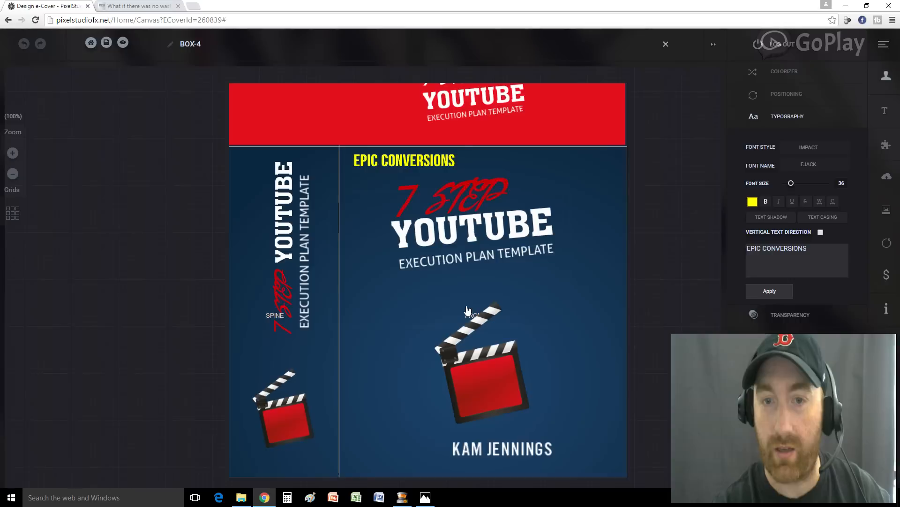
pyautogui.moveTo(493, 207); pyautogui.dragTo(514, 164)
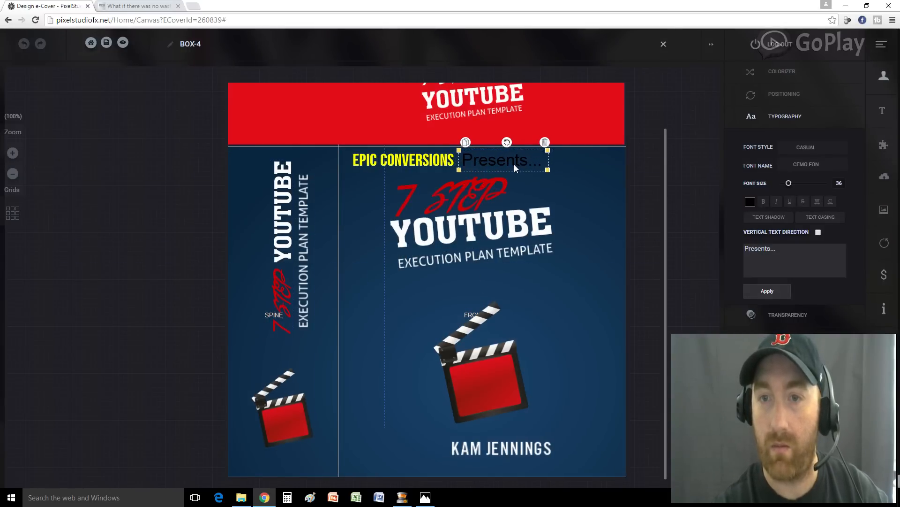
# Style 'Presents...' in the Handwritten Dirt Trail font, yellow, at size 29
pyautogui.click(807, 148)
pyautogui.click(811, 200)
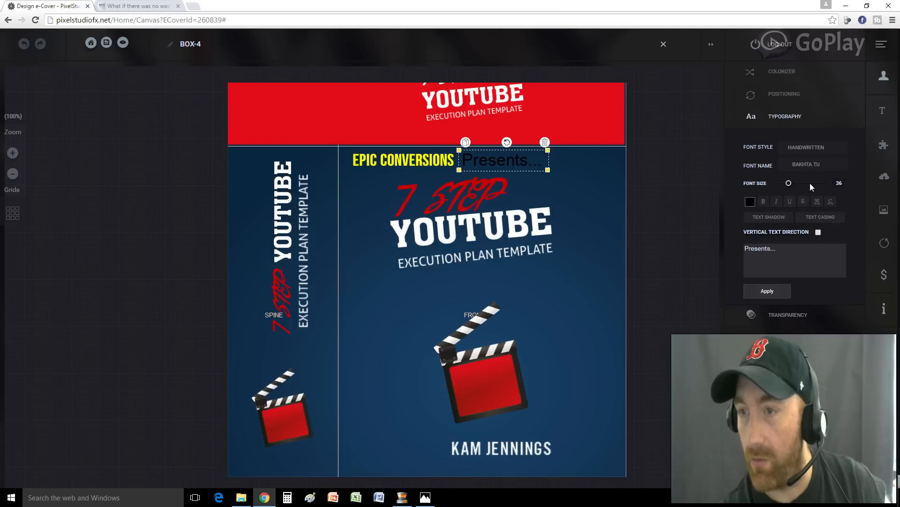
pyautogui.click(813, 166)
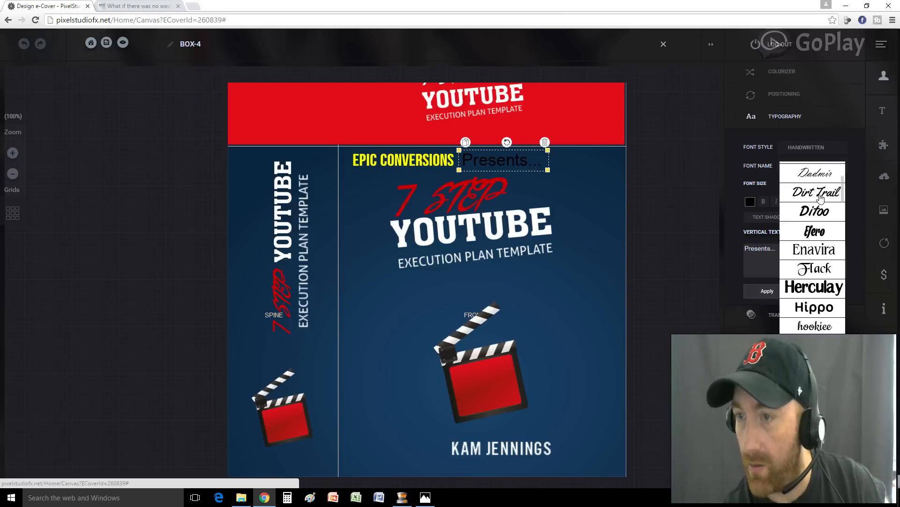
pyautogui.click(820, 196)
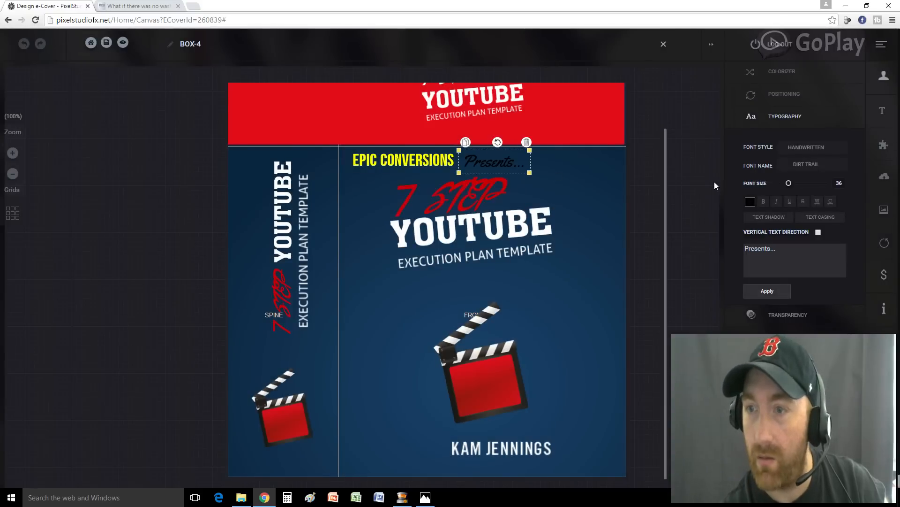
pyautogui.click(750, 201)
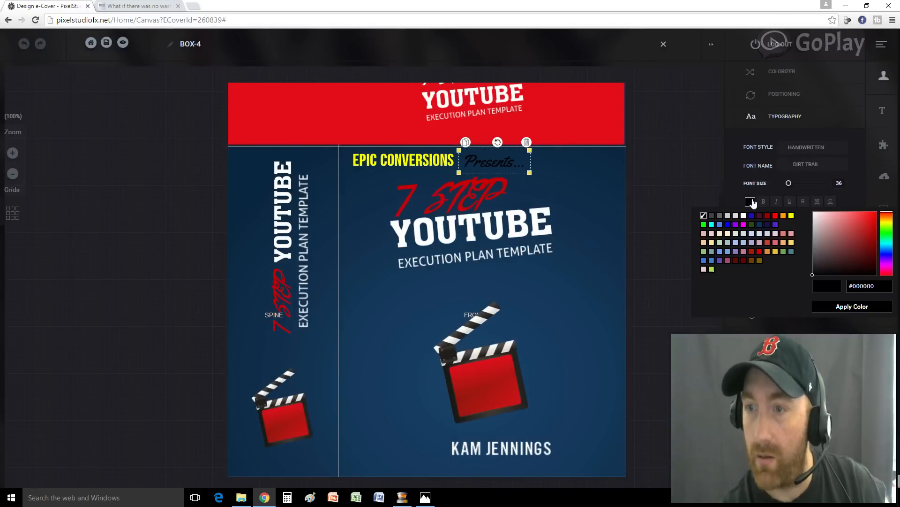
pyautogui.click(792, 216)
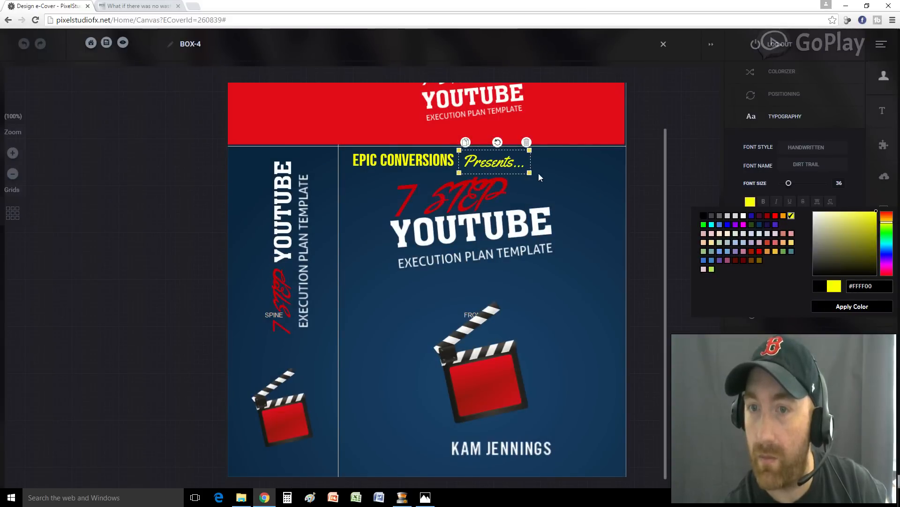
pyautogui.moveTo(539, 174); pyautogui.dragTo(487, 165)
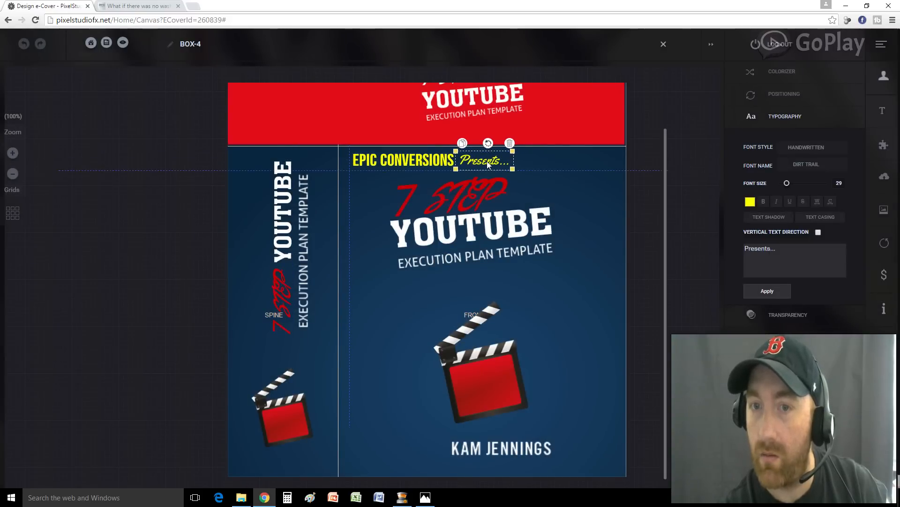
pyautogui.click(559, 185)
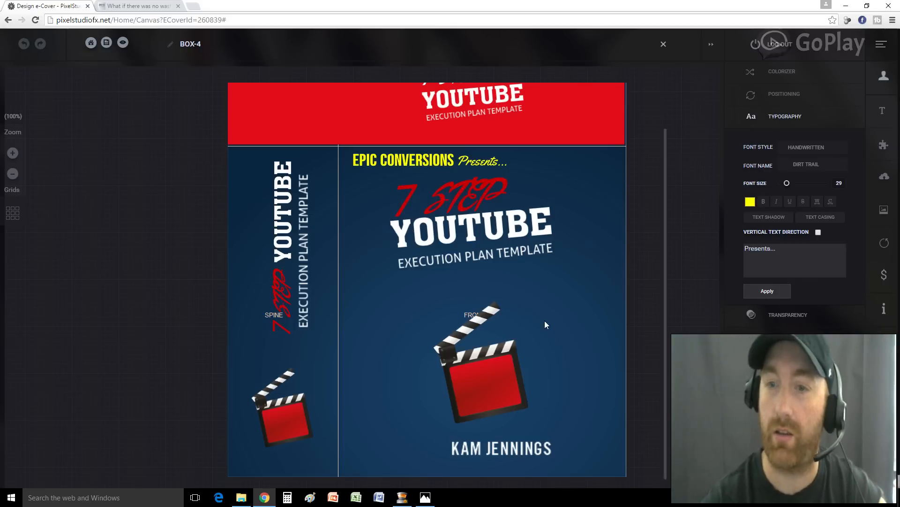
# Open the 3D preview of the EPIC CONVERSIONS Presents... box and CD mockup
pyautogui.scroll(1, 521, 264)
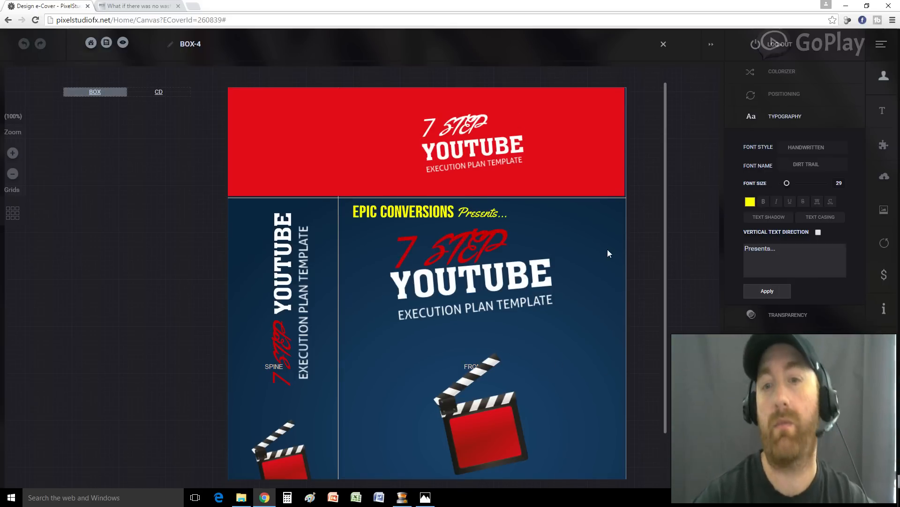
pyautogui.click(123, 42)
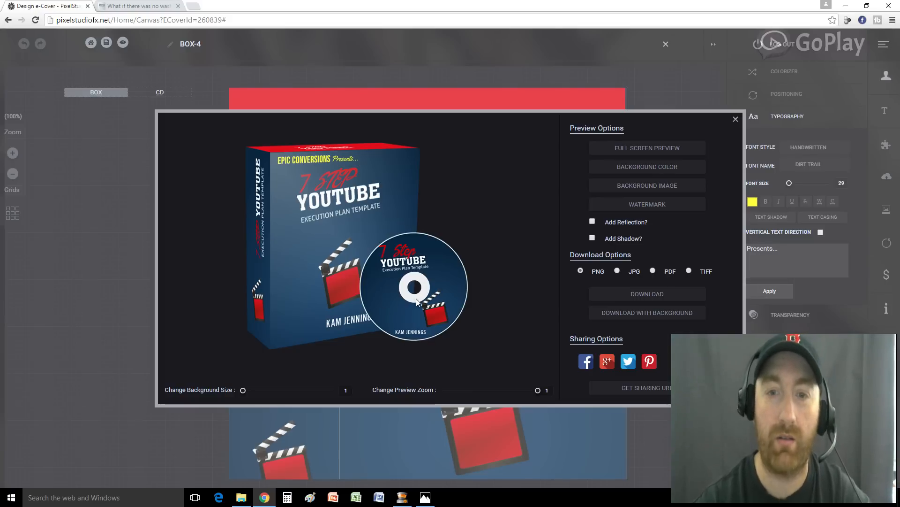
pyautogui.click(425, 497)
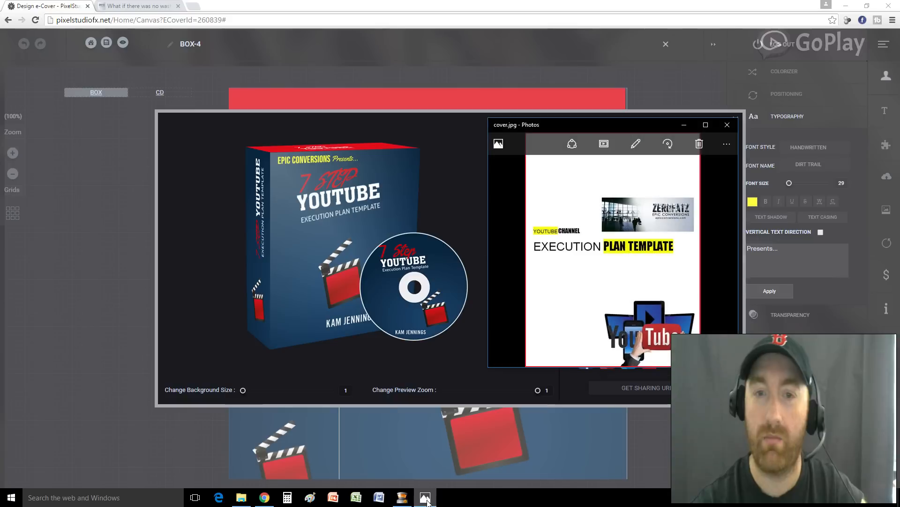
pyautogui.scroll(-1, 643, 290)
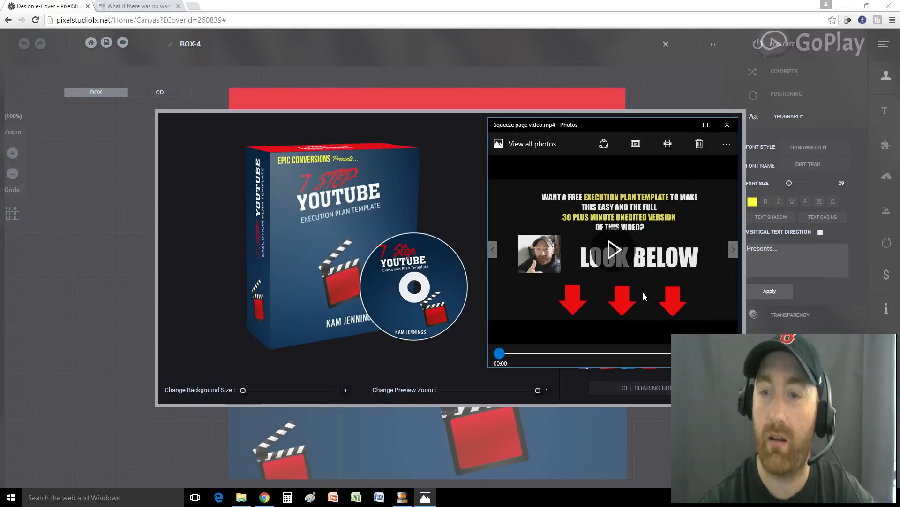
pyautogui.scroll(1, 643, 292)
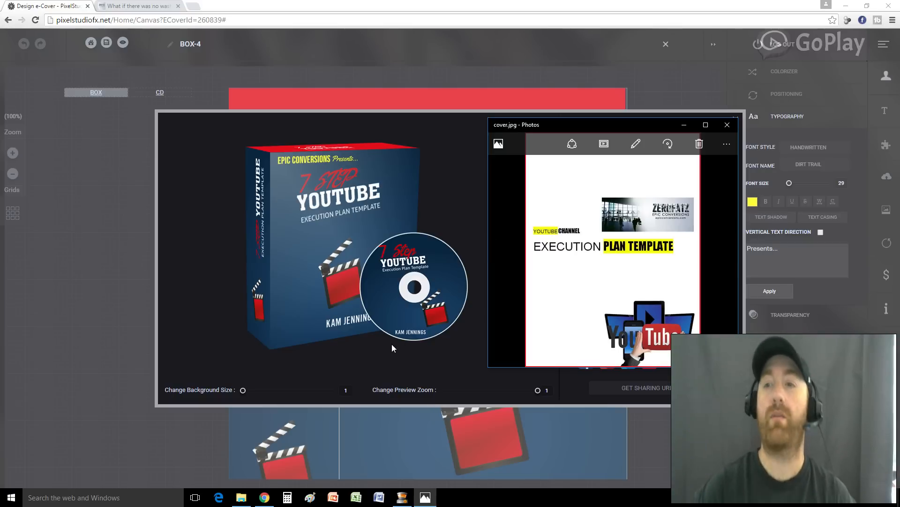
pyautogui.hotkey('alt', 'F4')
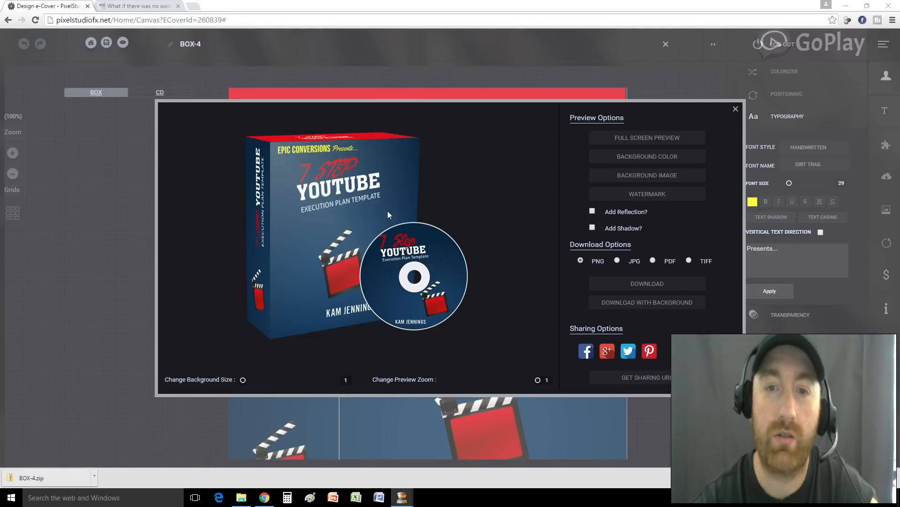
# Turn on 'Add Reflection?' to mirror the box and CD beneath the mockup
pyautogui.click(592, 212)
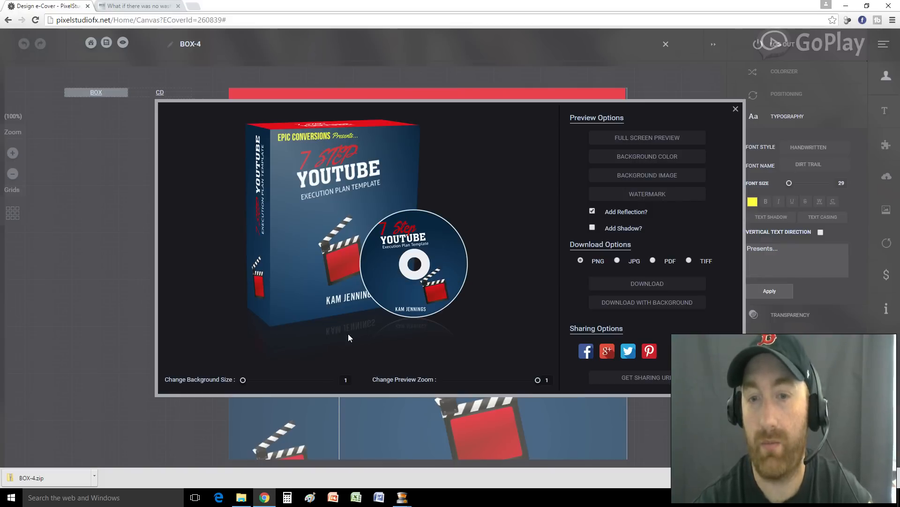
# Enable 'Add Shadow?' and download the mockup as PNG images (BOX-4 (1).zip)
pyautogui.click(593, 228)
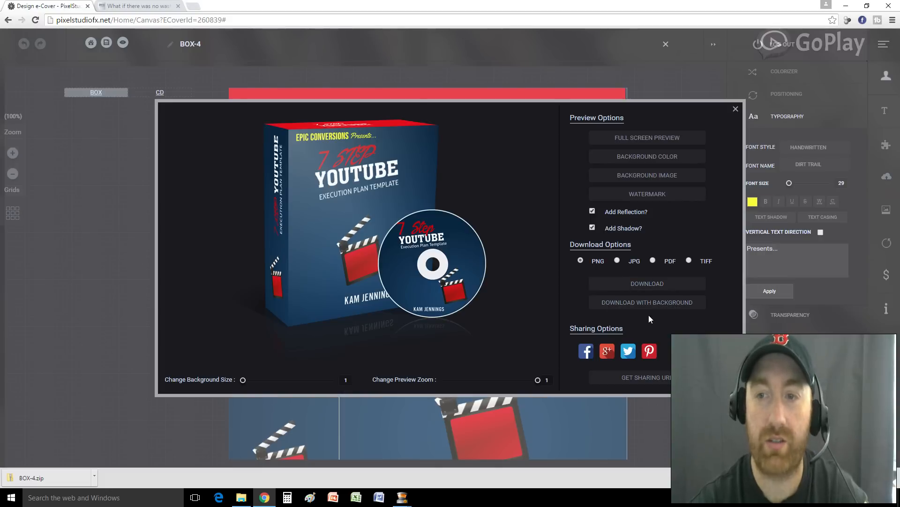
pyautogui.click(647, 284)
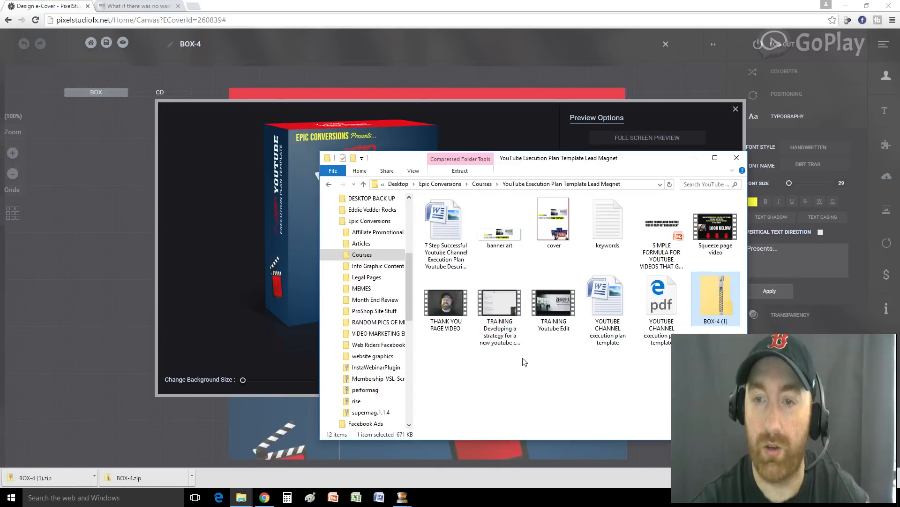
# Extract BOX-4 (1).zip into a new folder holding the Large, Medium and Small PNGs
pyautogui.rightClick(714, 308)
pyautogui.click(734, 136)
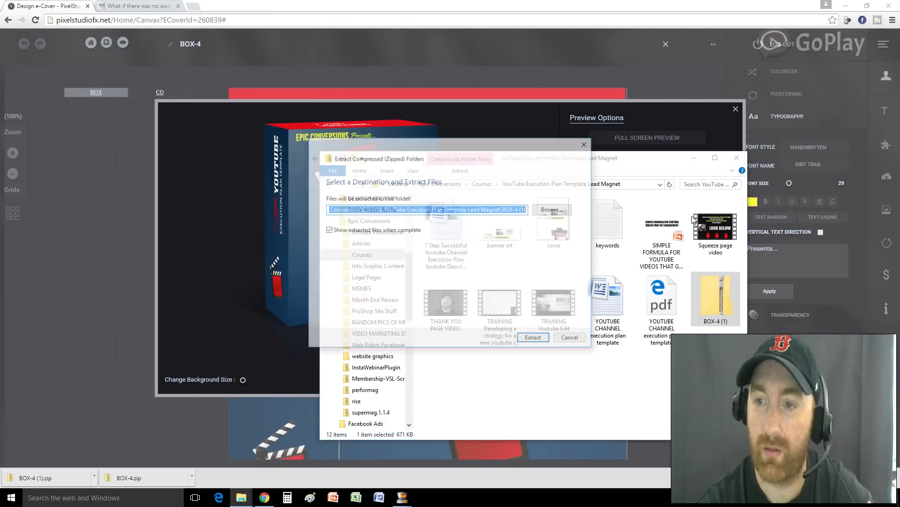
pyautogui.click(529, 339)
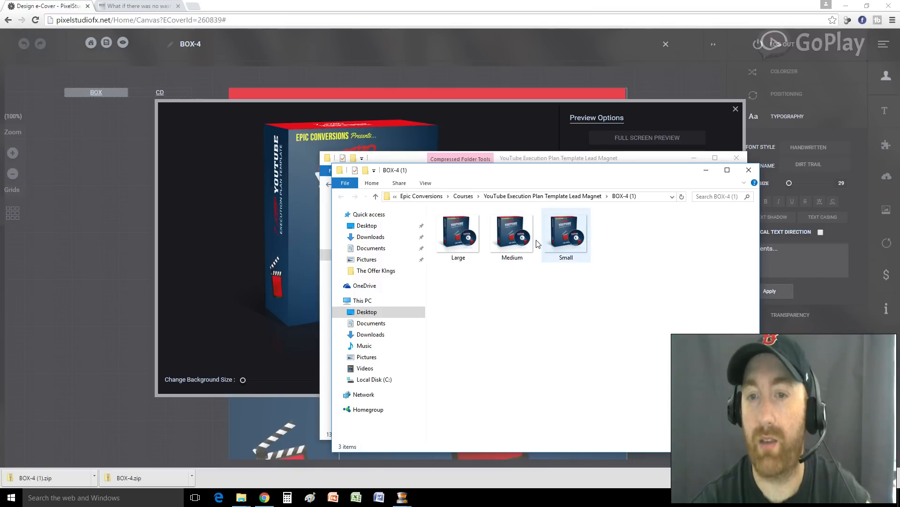
pyautogui.moveTo(569, 253)
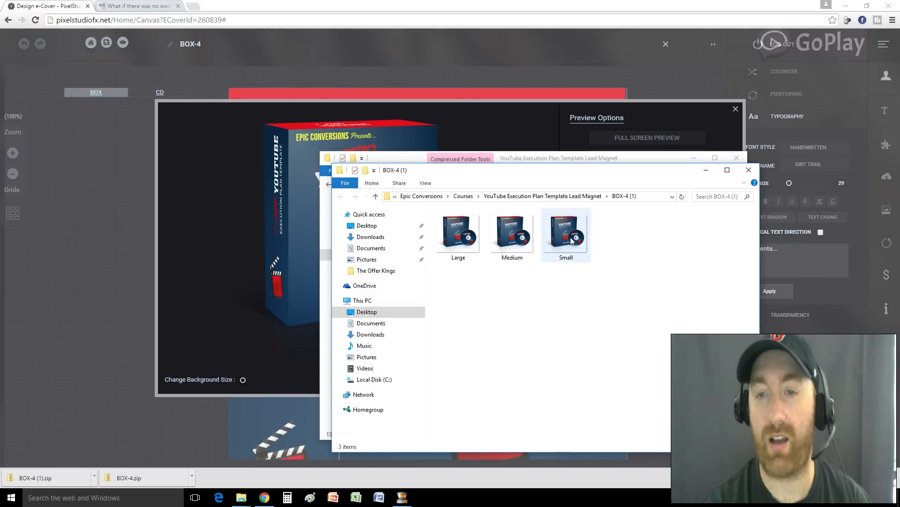
pyautogui.rightClick(463, 236)
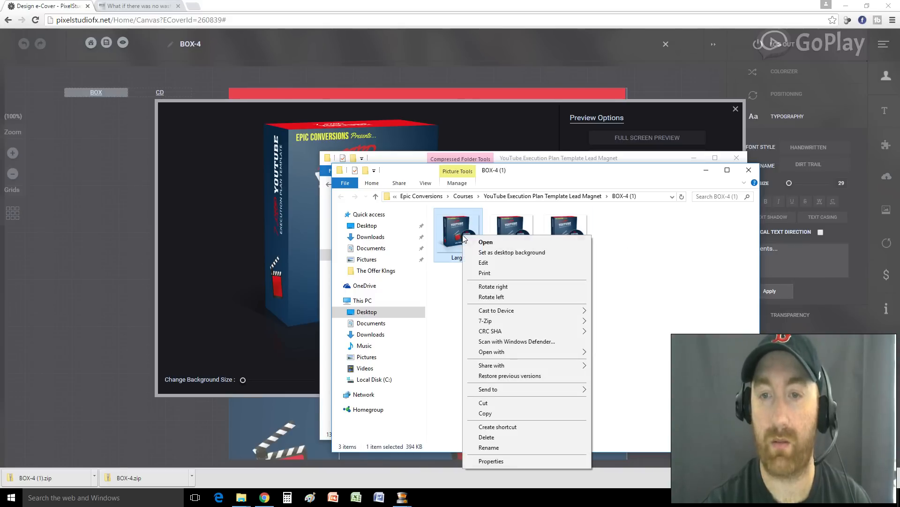
# View Large.png maximized in Photos, close it, then open another image from the folder
pyautogui.click(486, 242)
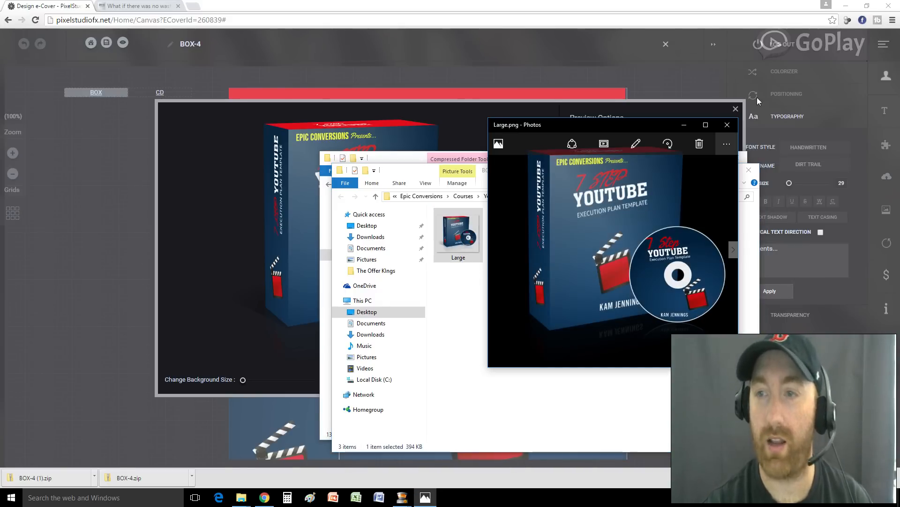
pyautogui.click(706, 125)
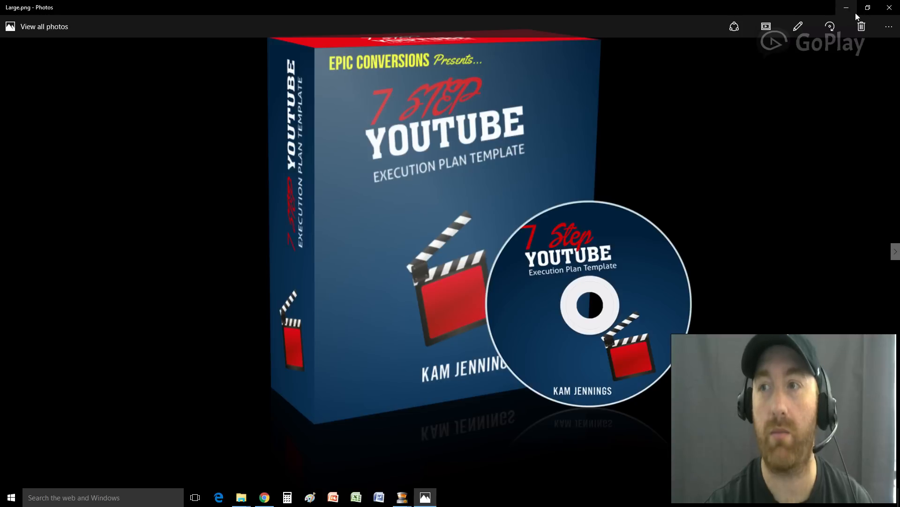
pyautogui.click(888, 13)
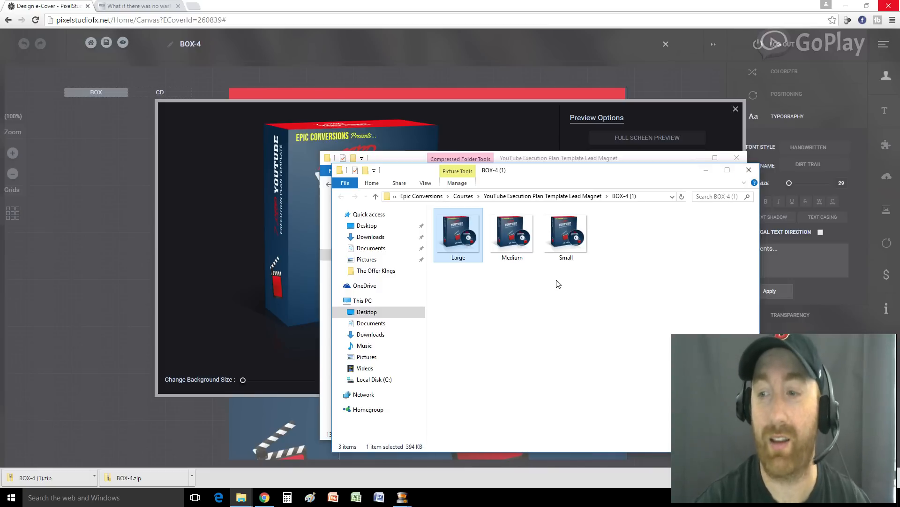
pyautogui.doubleClick(571, 261)
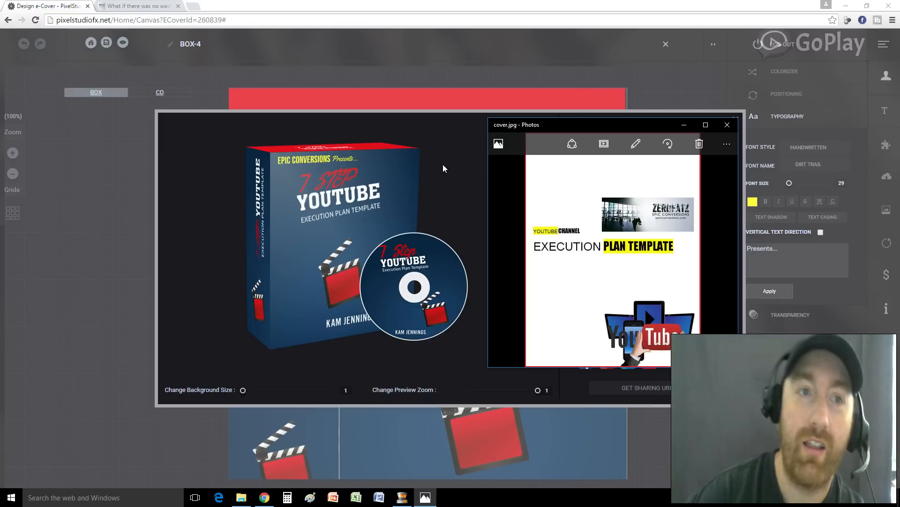